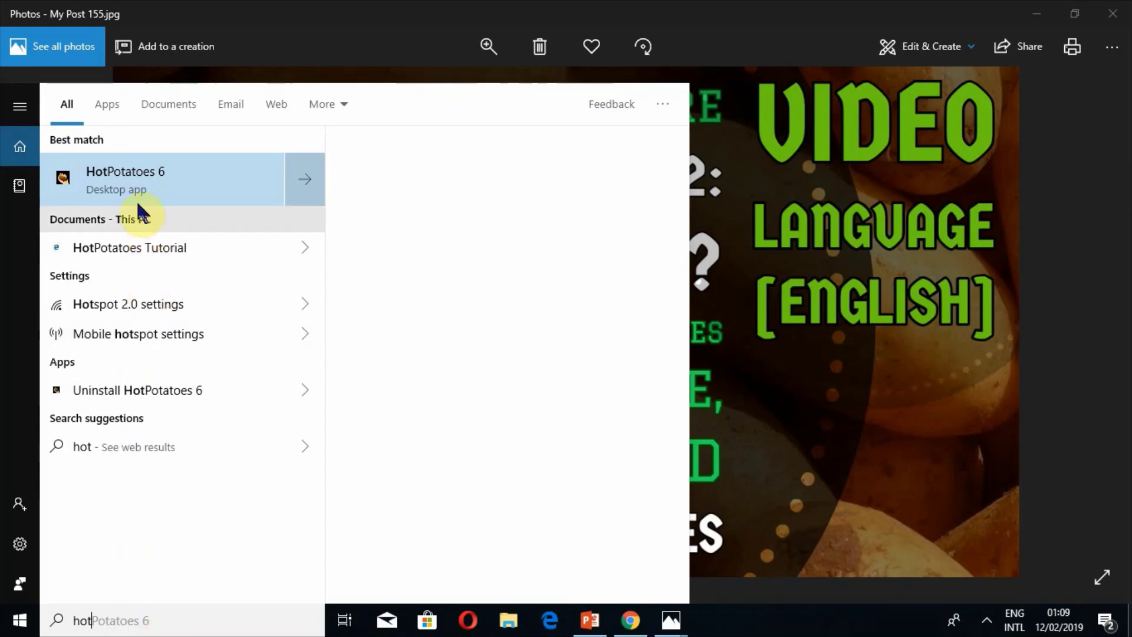
# Launch Hot Potatoes 6 from the search results and start a blank JQuiz exercise
pyautogui.click(136, 178)
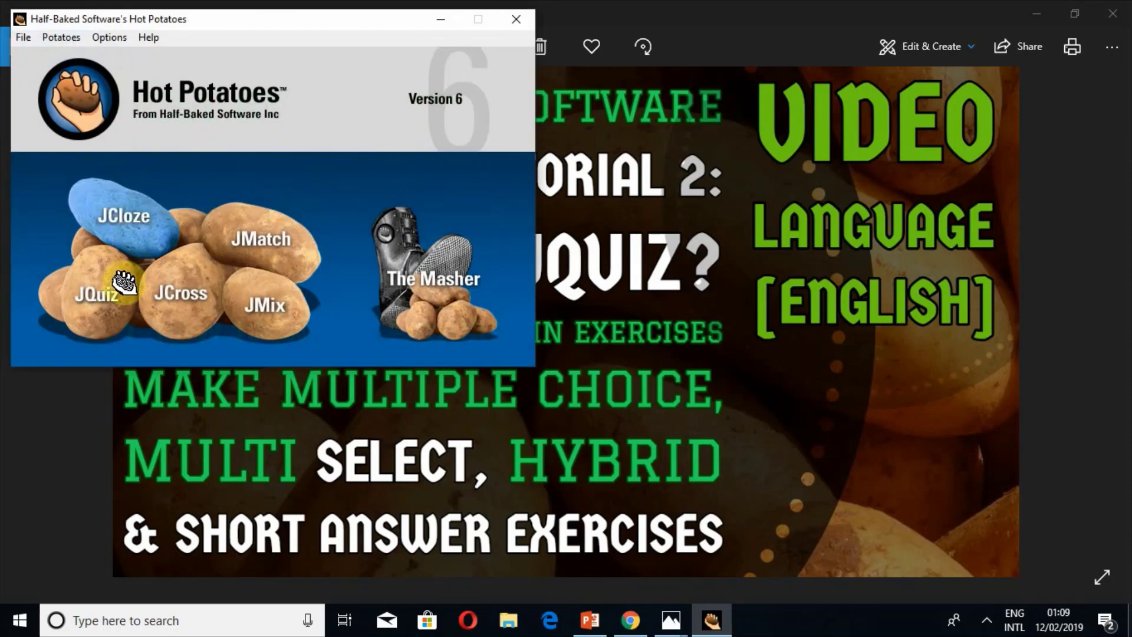
pyautogui.click(109, 283)
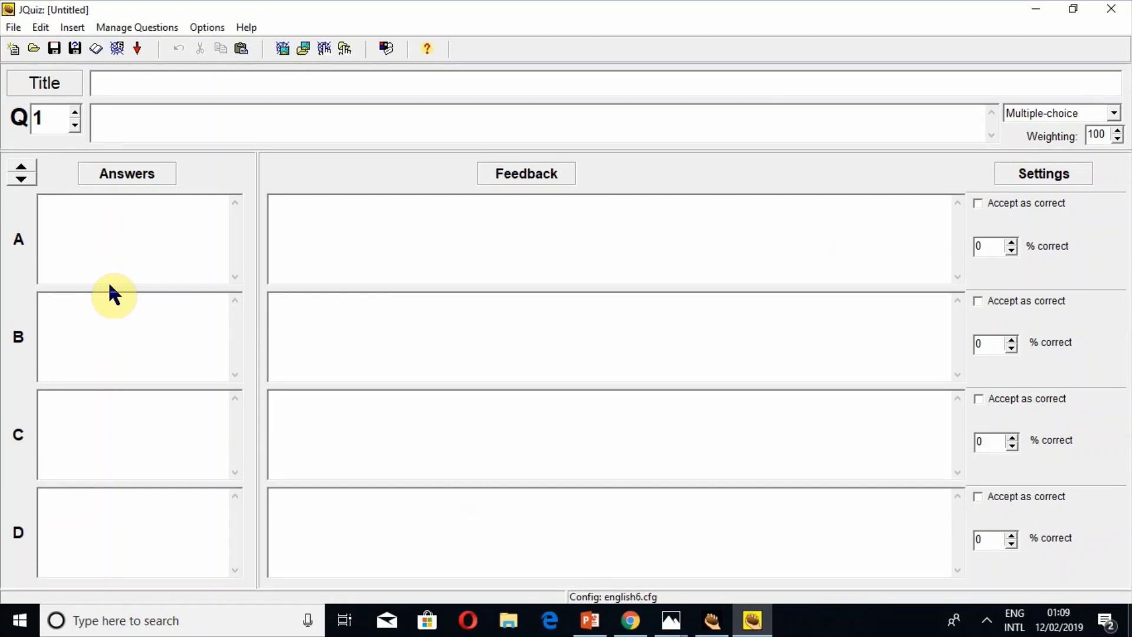
# Title the quiz PHYSICS
pyautogui.click(576, 82)
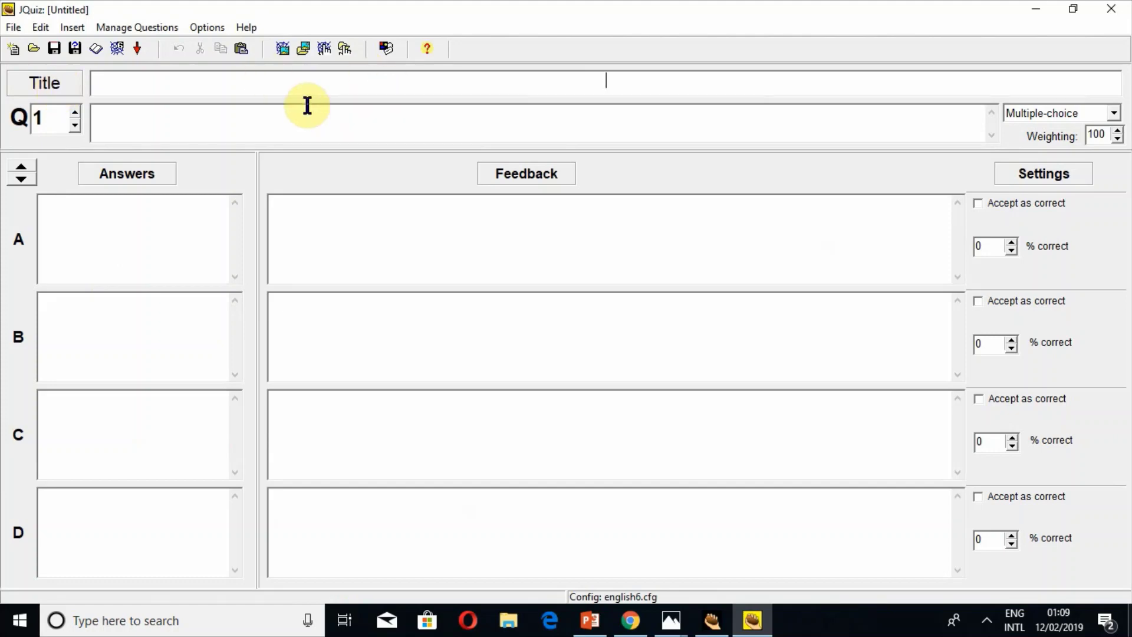
pyautogui.write('PHYSICS')
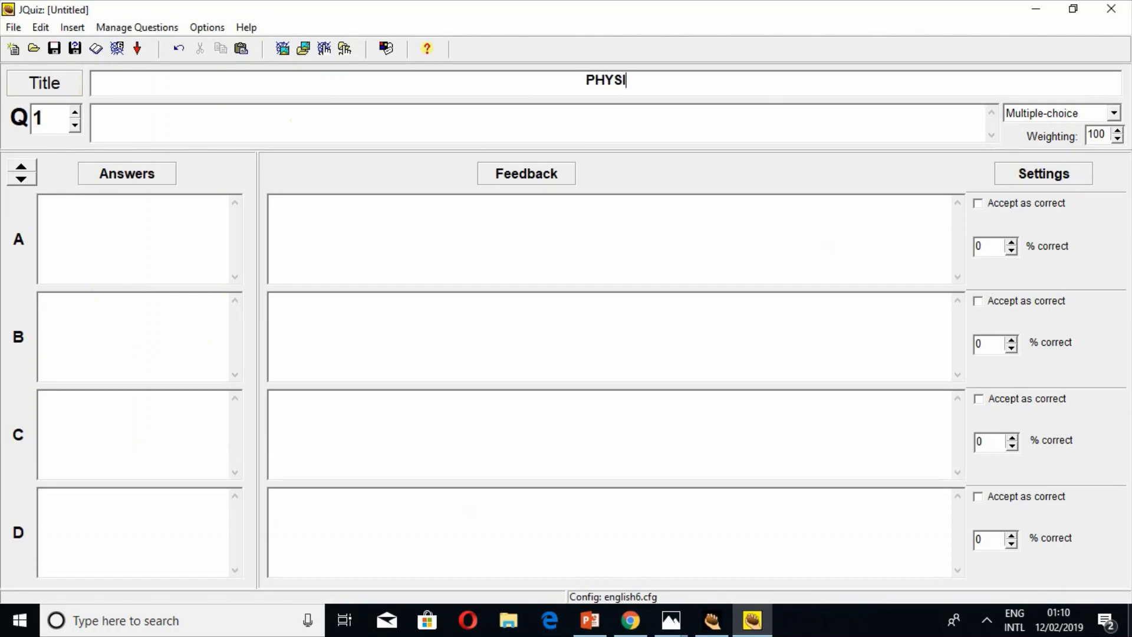
# Enter question 1 as 'WHO GAVE THE LAW OF GRAVITY?'
pyautogui.click(268, 132)
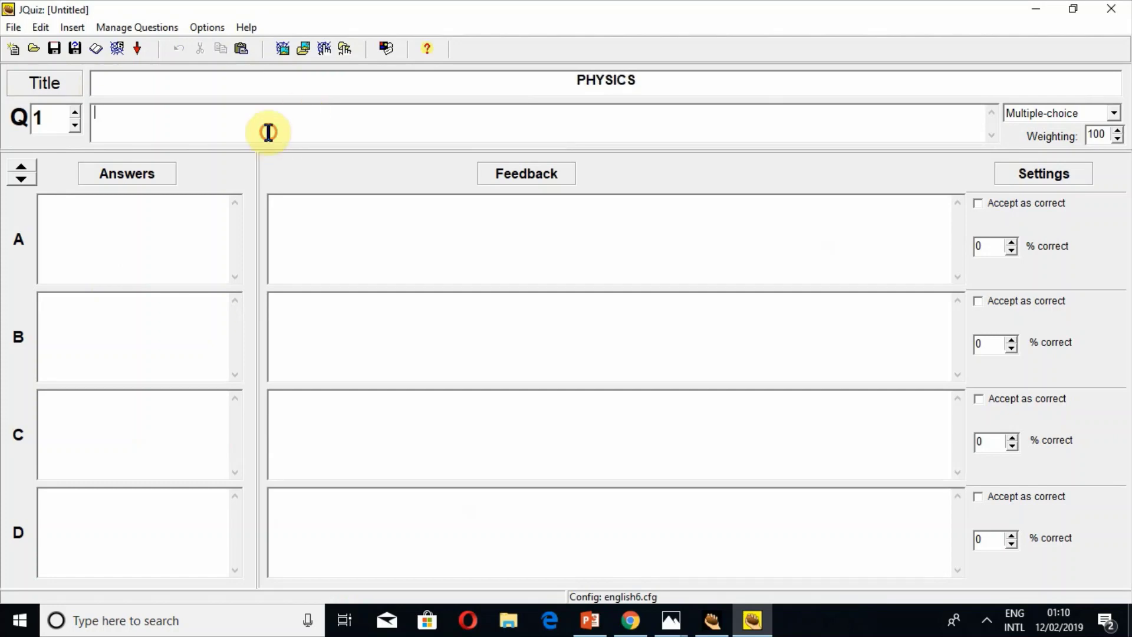
pyautogui.write('wHO GAVE T')
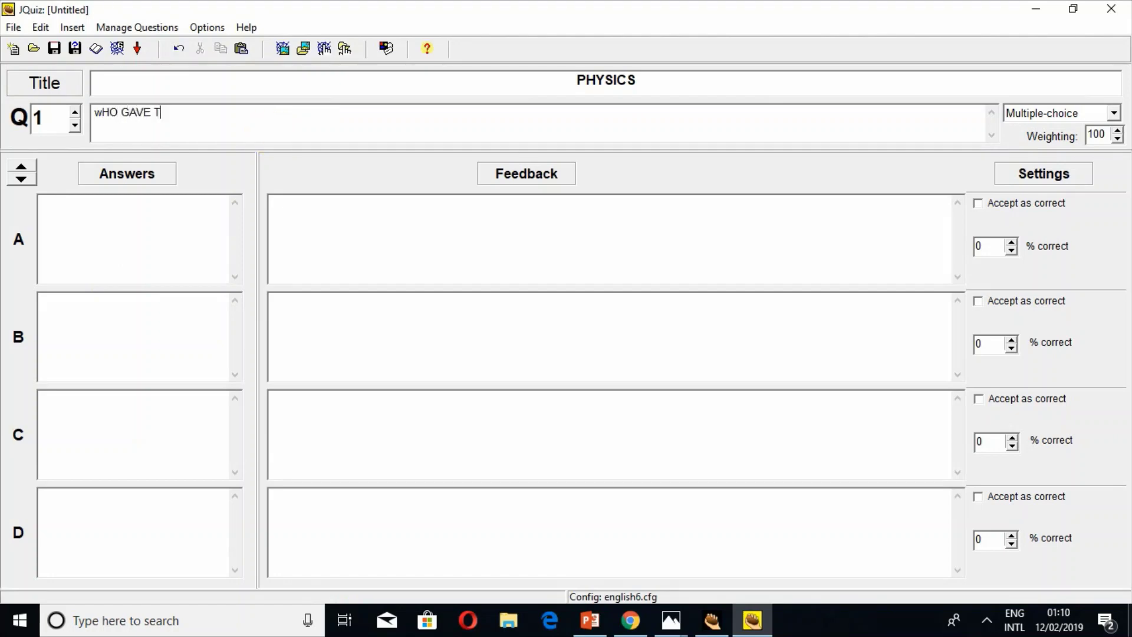
pyautogui.write('HE LAW OF GRAVITY')
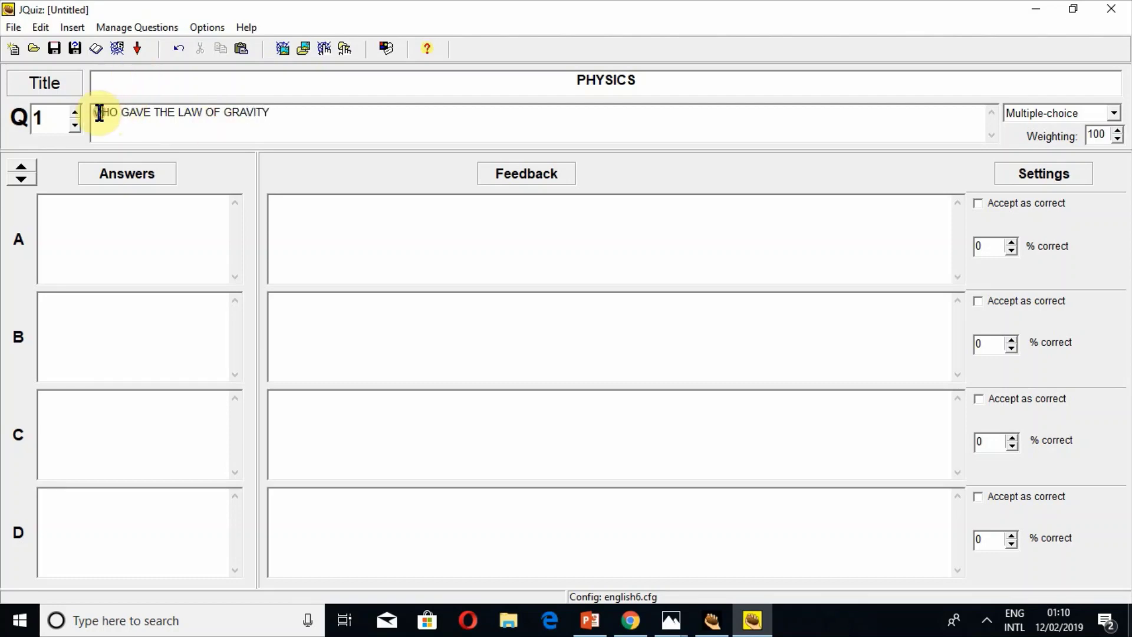
pyautogui.click(102, 118)
pyautogui.press('BackSpace')
pyautogui.write('W')
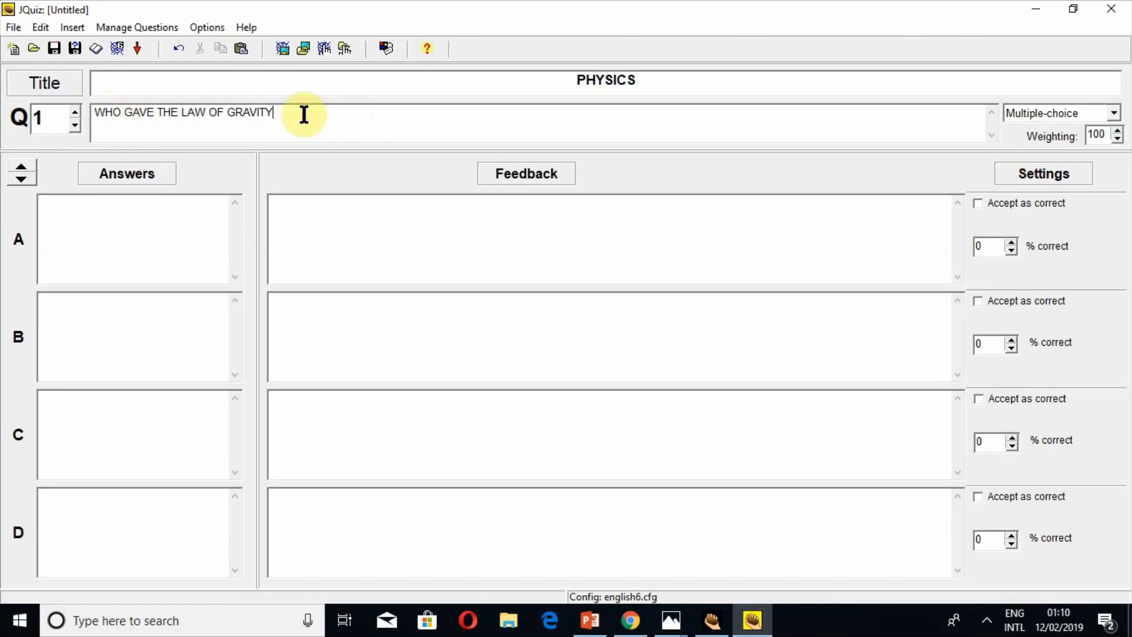
pyautogui.write('?')
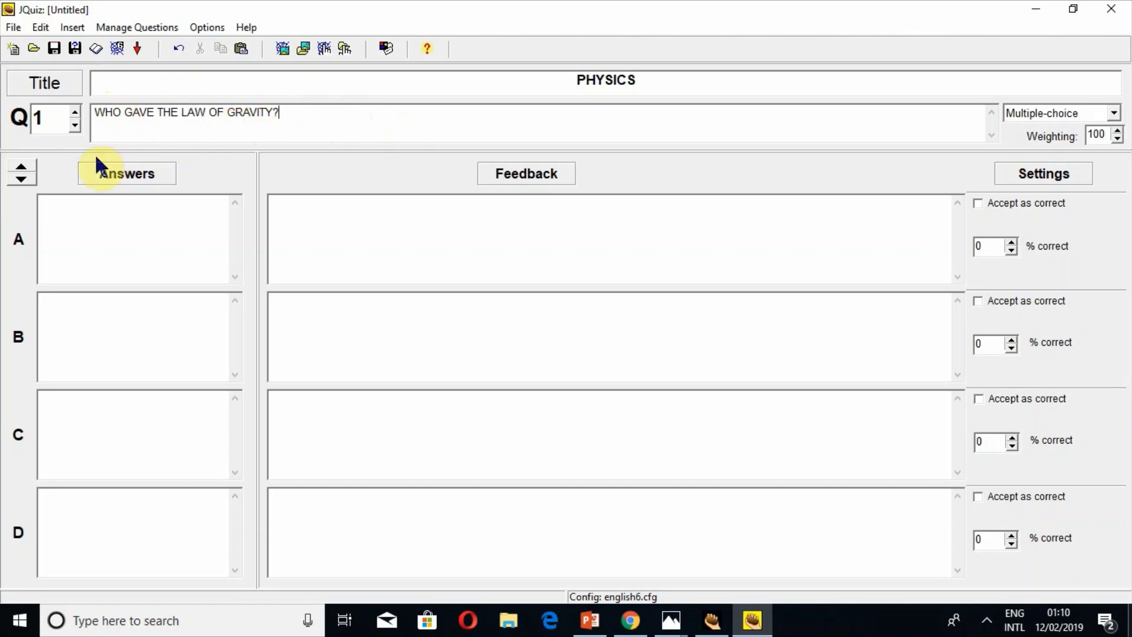
pyautogui.click(74, 226)
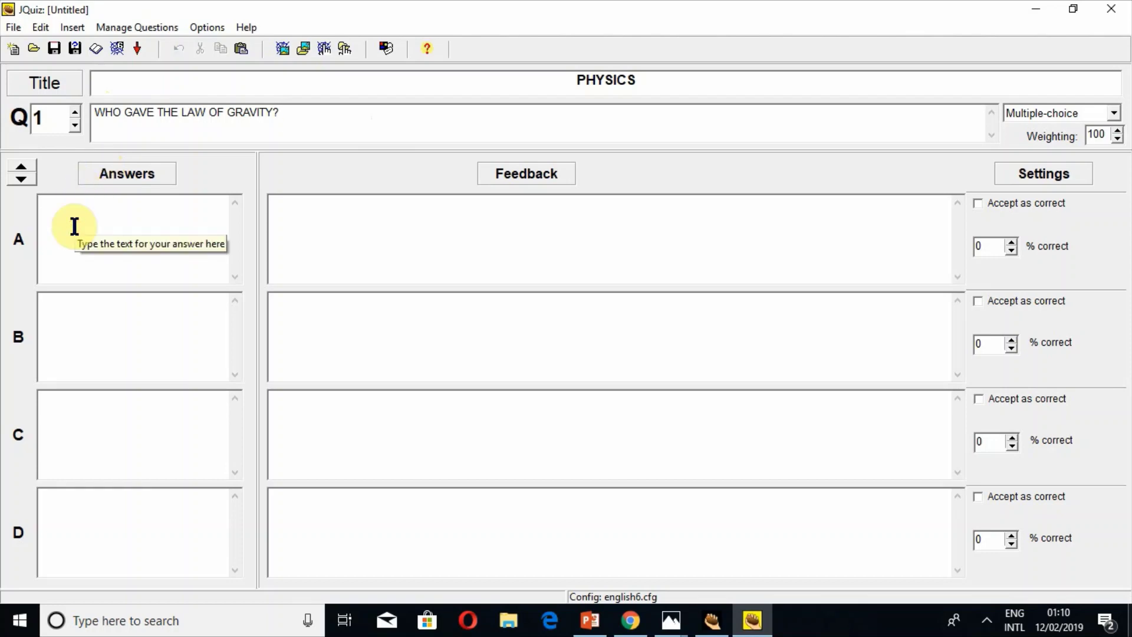
# Enter answers A–D: NEWTON, EINSTEIN, JABAR BIN HAYYAN and AL BERUNI
pyautogui.write('NEWT')
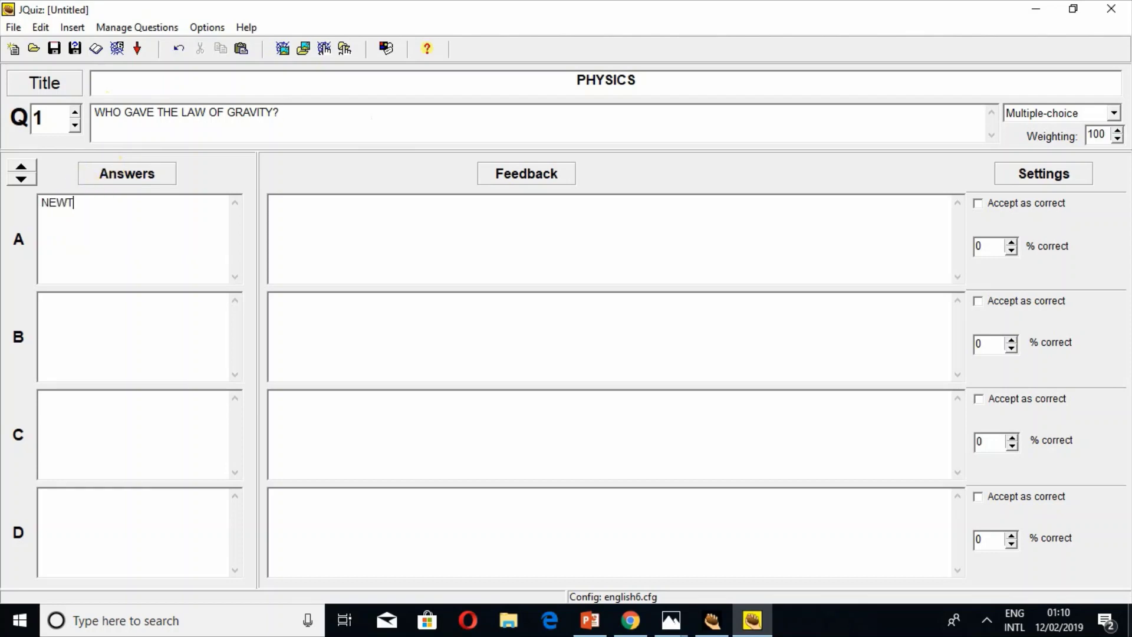
pyautogui.write('ON')
pyautogui.click(92, 341)
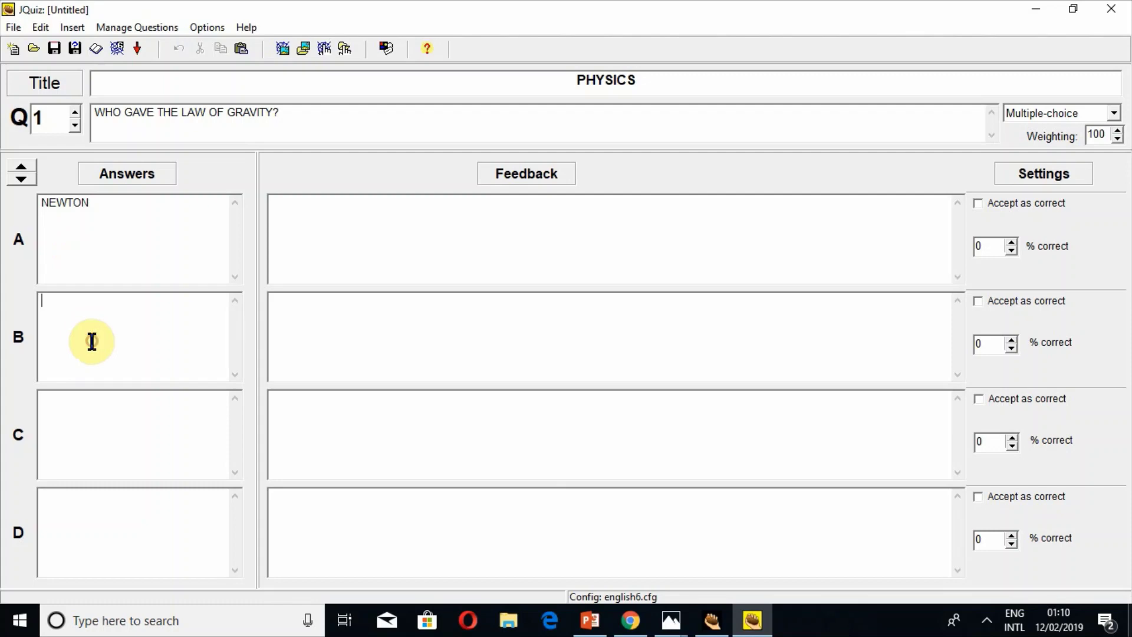
pyautogui.write('EINS')
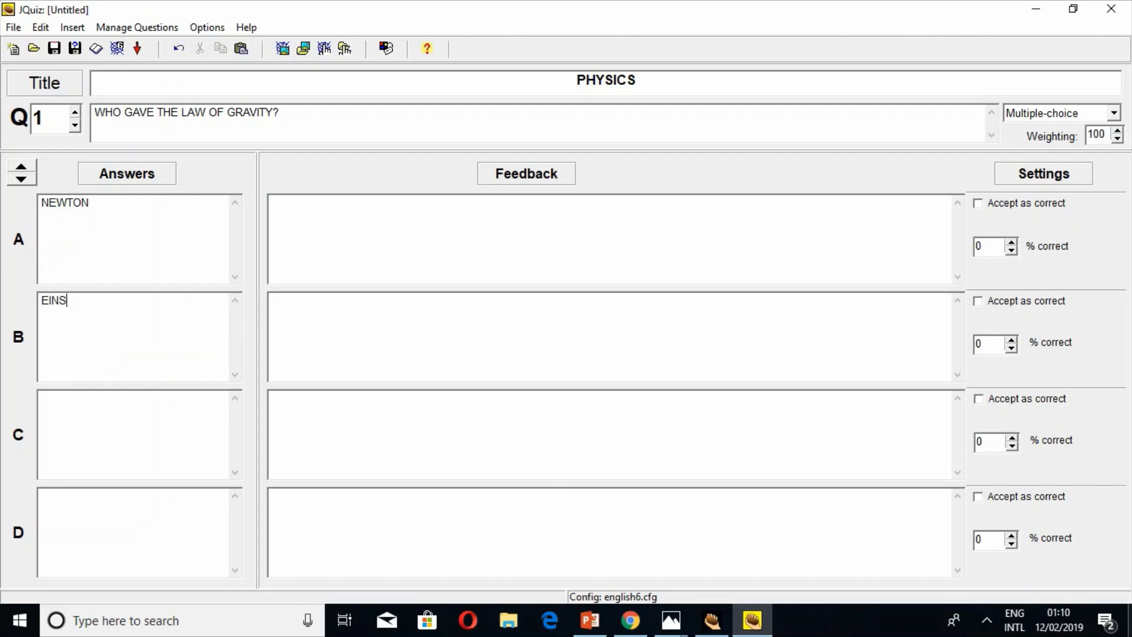
pyautogui.write('TEIN')
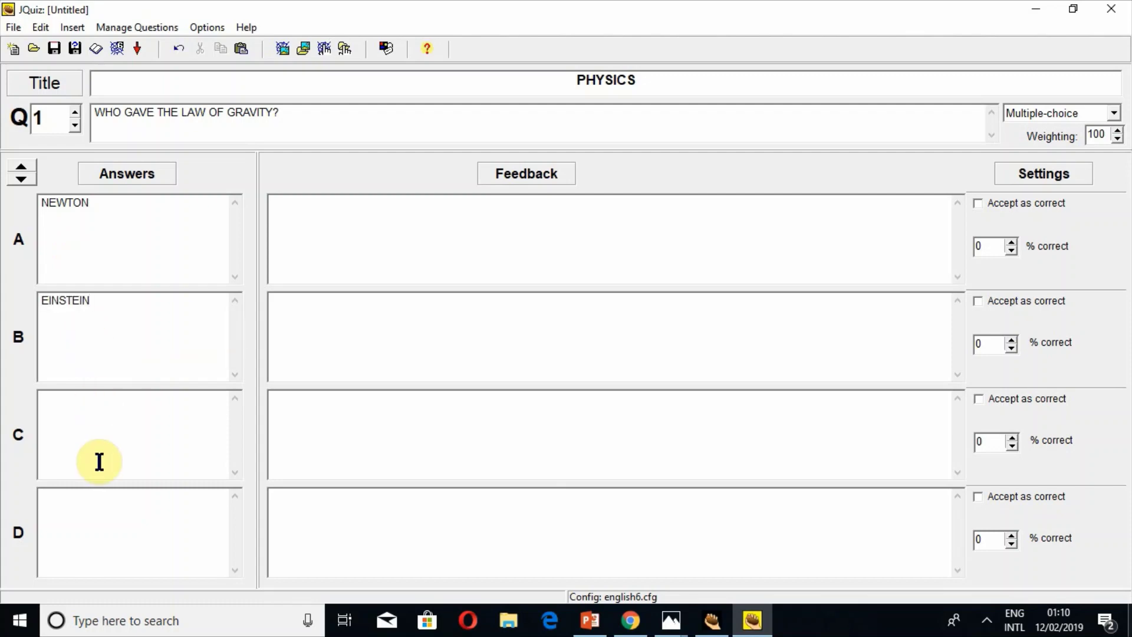
pyautogui.click(97, 460)
pyautogui.write('JABA')
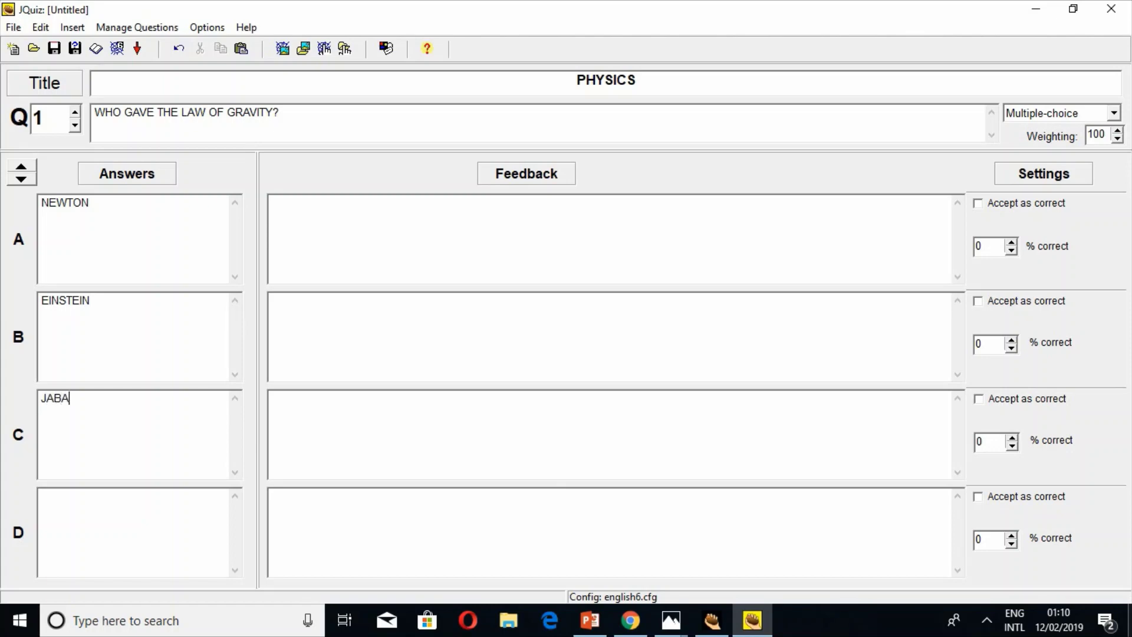
pyautogui.write('R BIN HAYYAN')
pyautogui.click(91, 563)
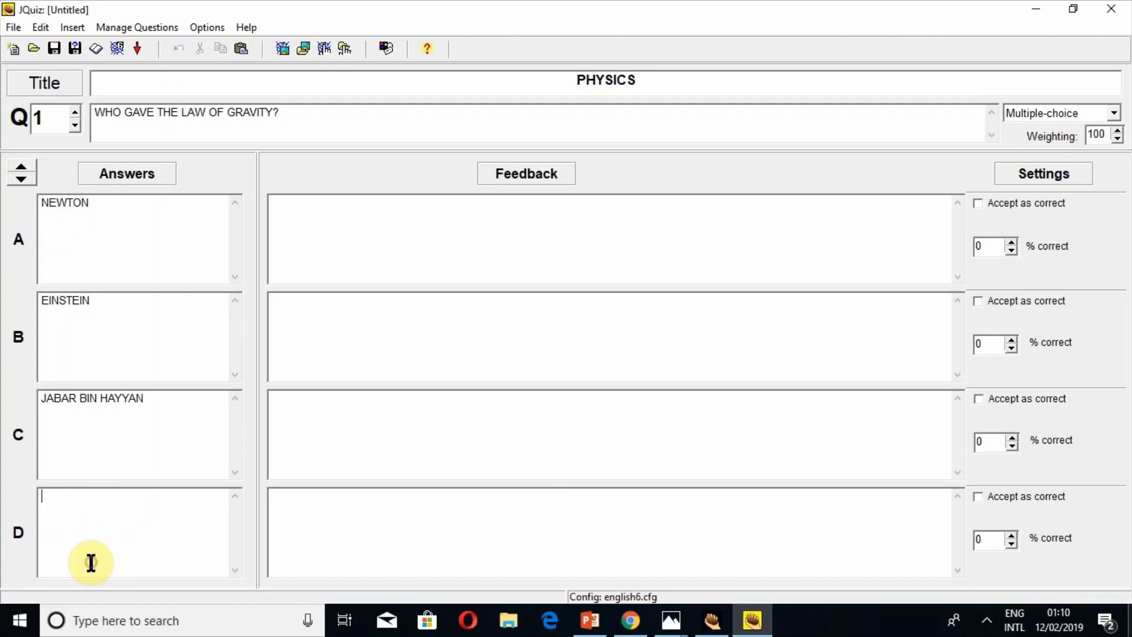
pyautogui.write('AL ')
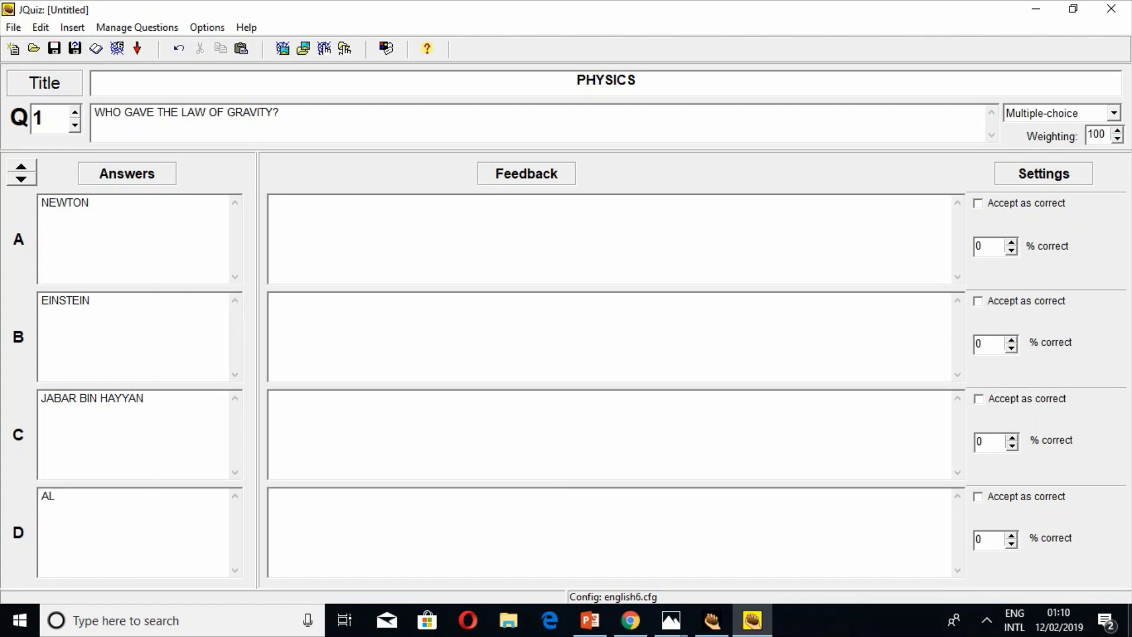
pyautogui.write('BERUNI')
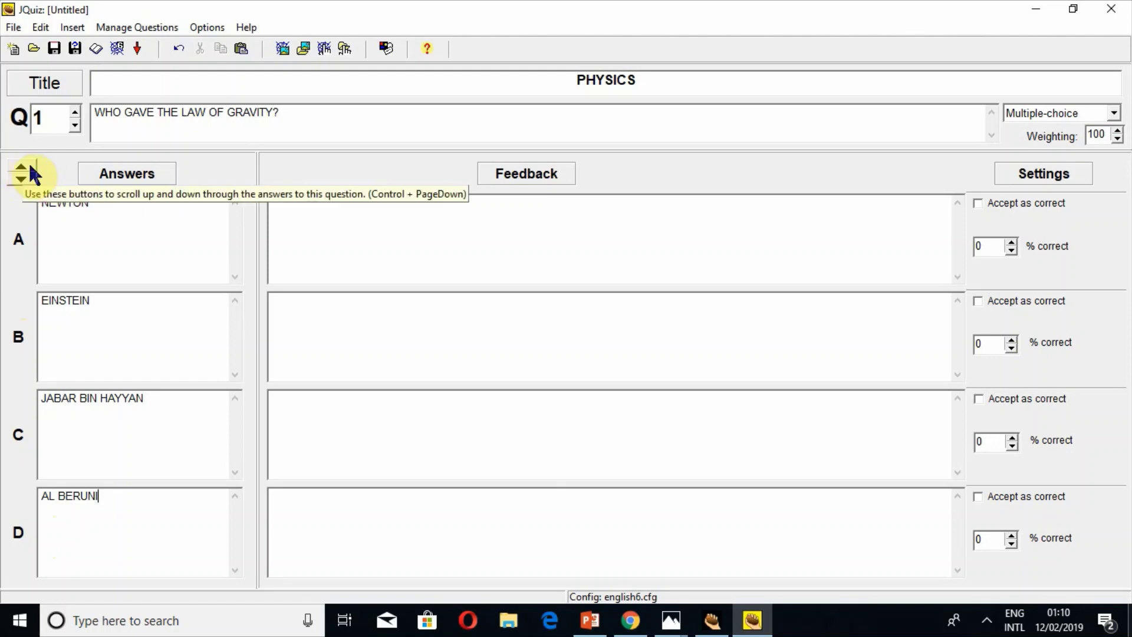
# Add IBN SEENA as answer E, then return the list to answers A–D
pyautogui.click(22, 178)
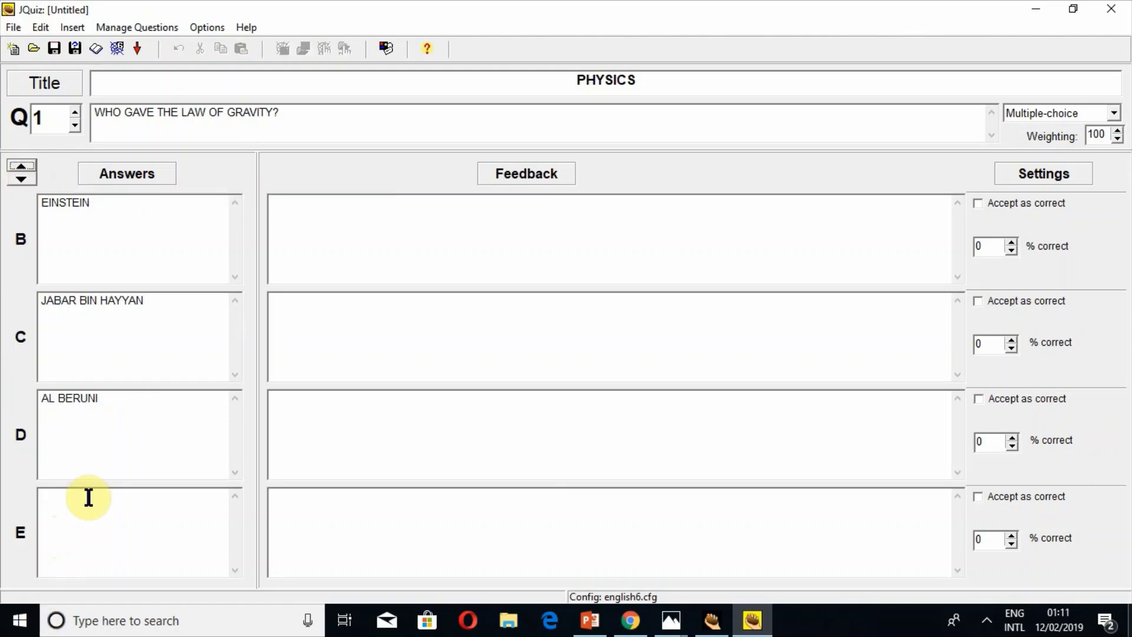
pyautogui.click(89, 498)
pyautogui.write('IBN ')
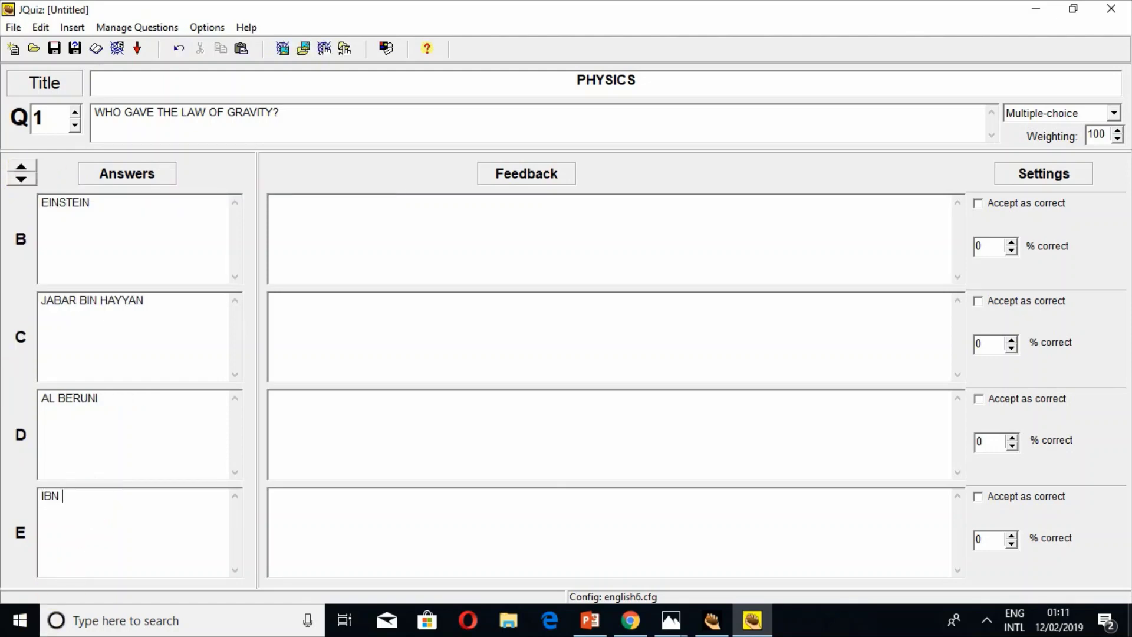
pyautogui.write('SEENA')
pyautogui.click(27, 171)
pyautogui.click(27, 171)
pyautogui.click(27, 171)
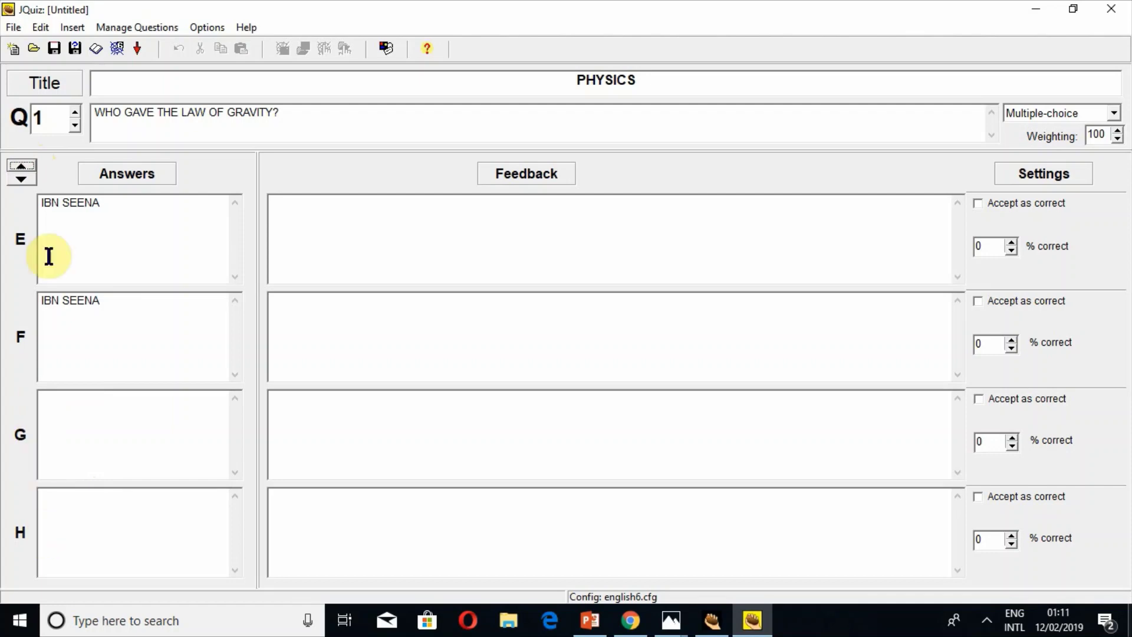
pyautogui.click(19, 176)
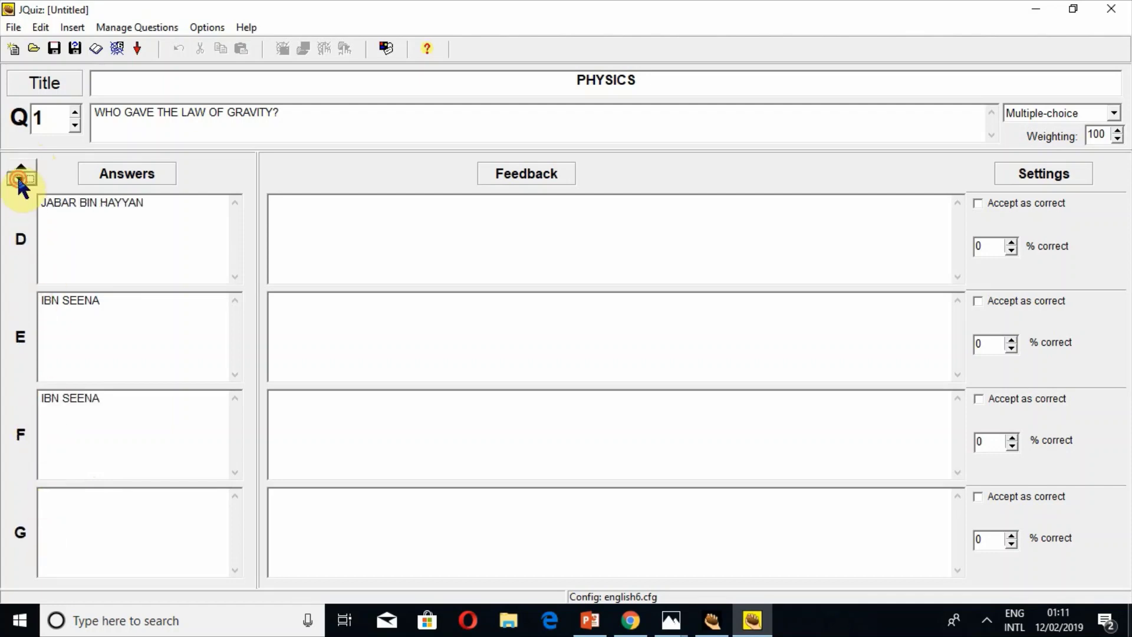
pyautogui.click(19, 176)
pyautogui.click(21, 176)
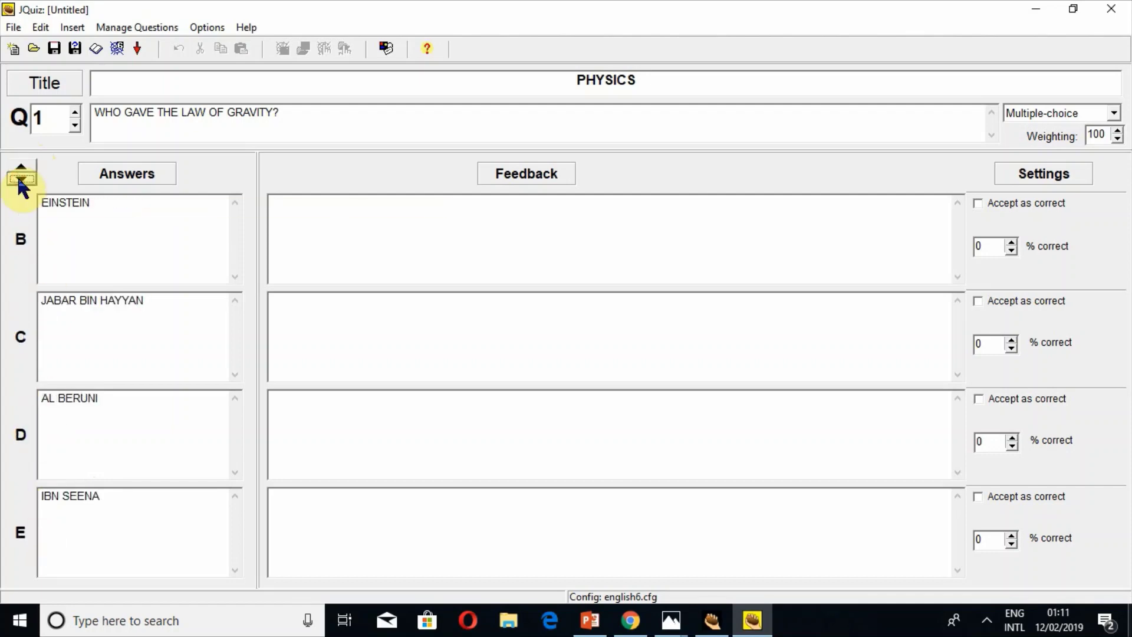
pyautogui.click(19, 179)
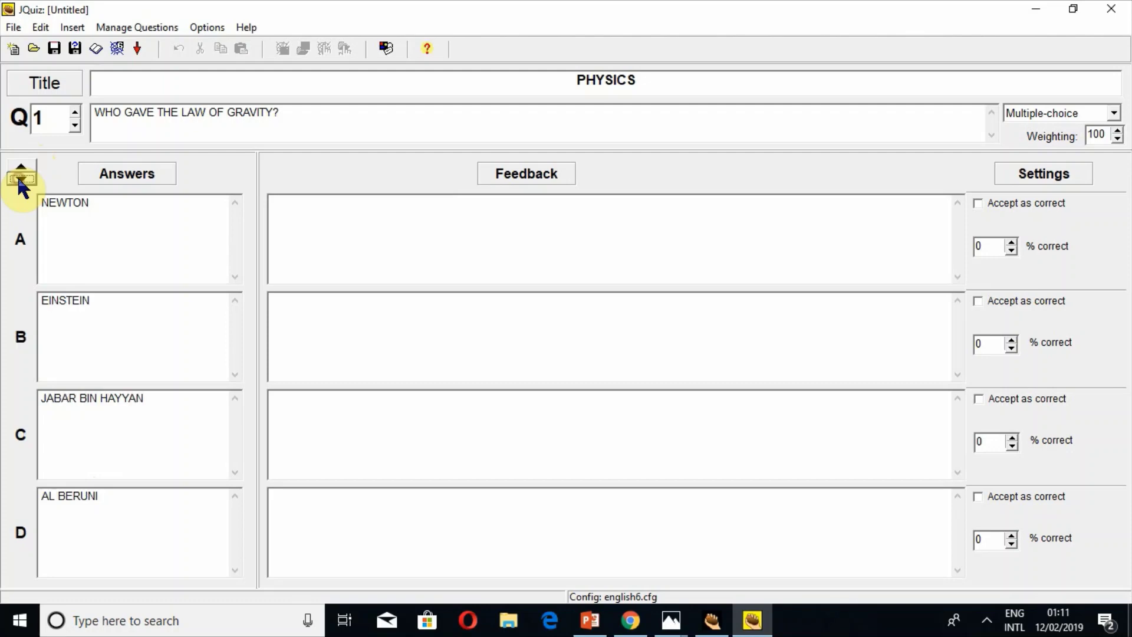
# Give feedback YOU NAILED IT for A, NEVER for B, NOT AT ALL. HE WAS A CHEMIST for C
pyautogui.click(380, 206)
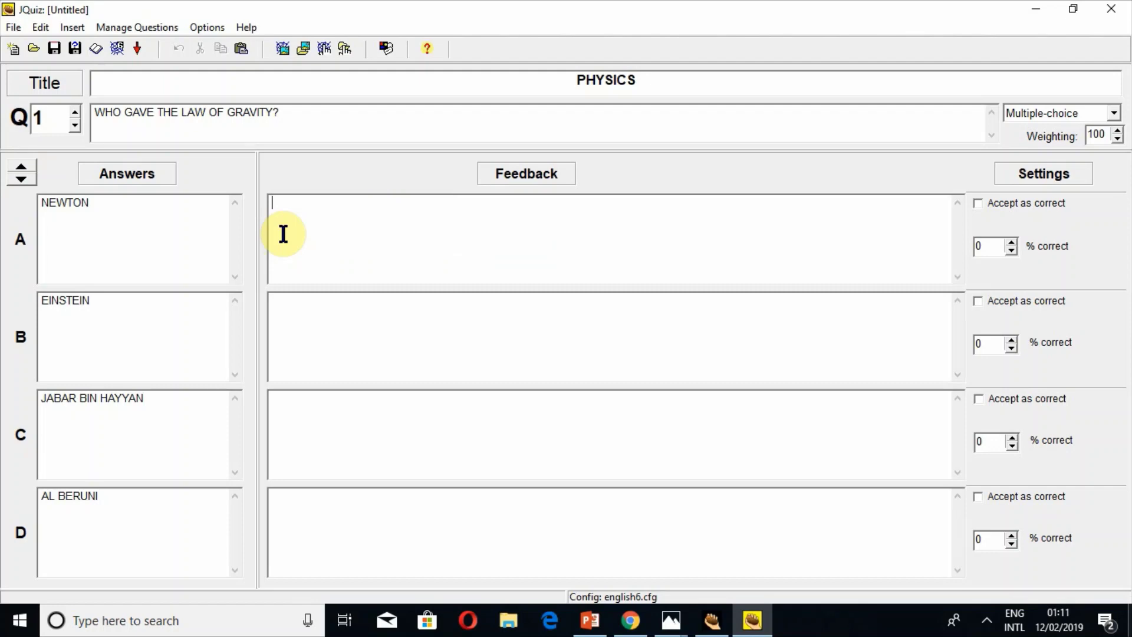
pyautogui.write('y')
pyautogui.write('Y')
pyautogui.write('OU NA')
pyautogui.write('I')
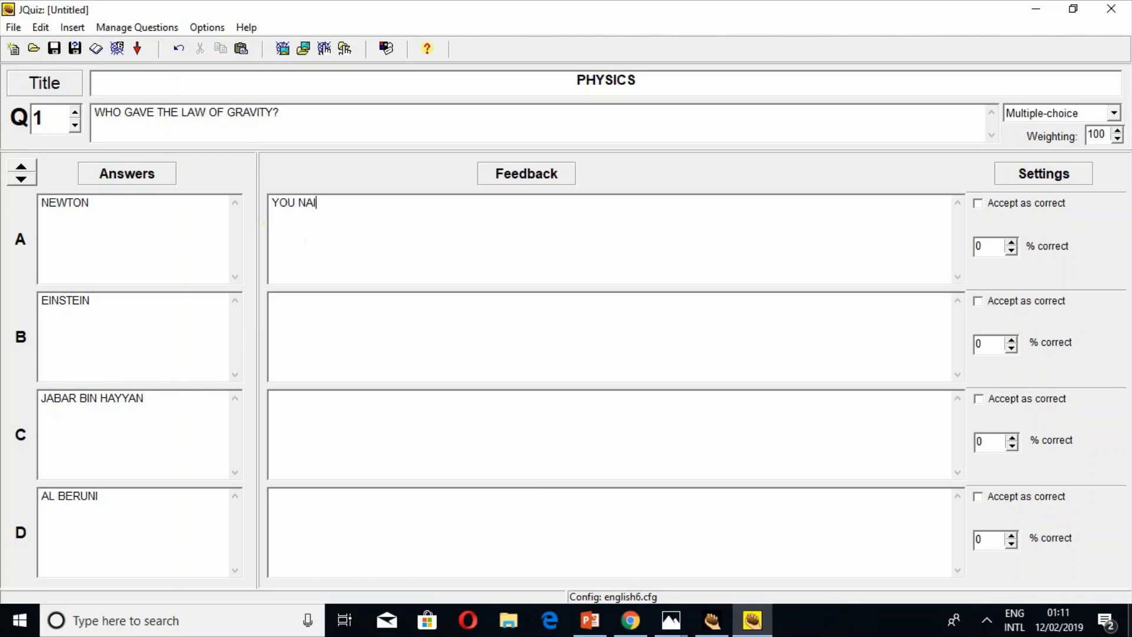
pyautogui.write('LED IT')
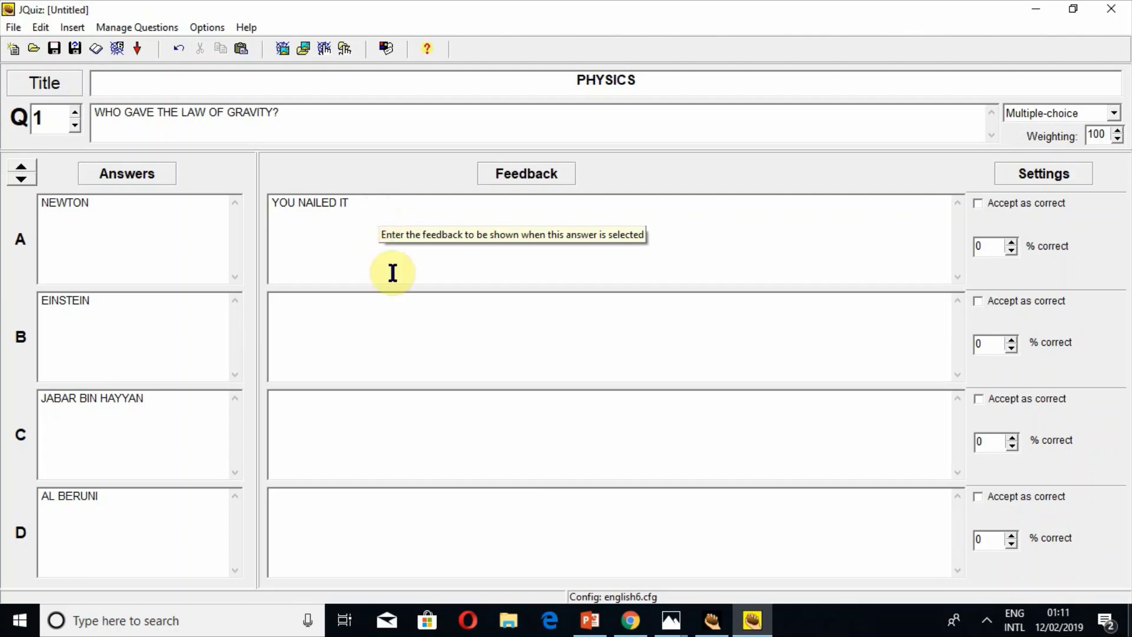
pyautogui.click(409, 324)
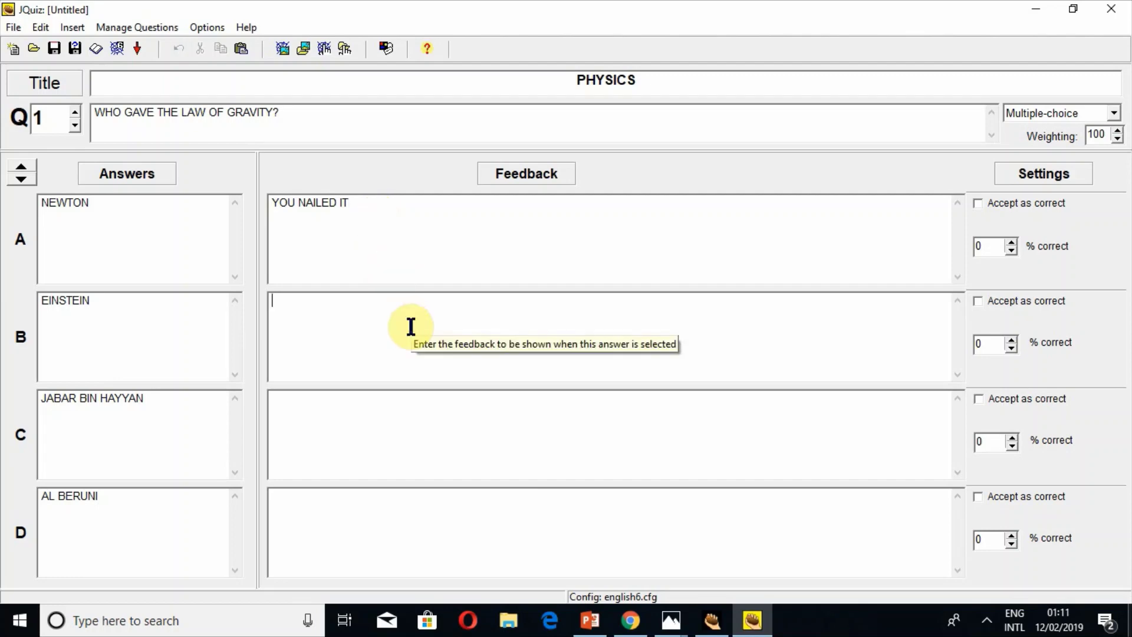
pyautogui.write('NEVER')
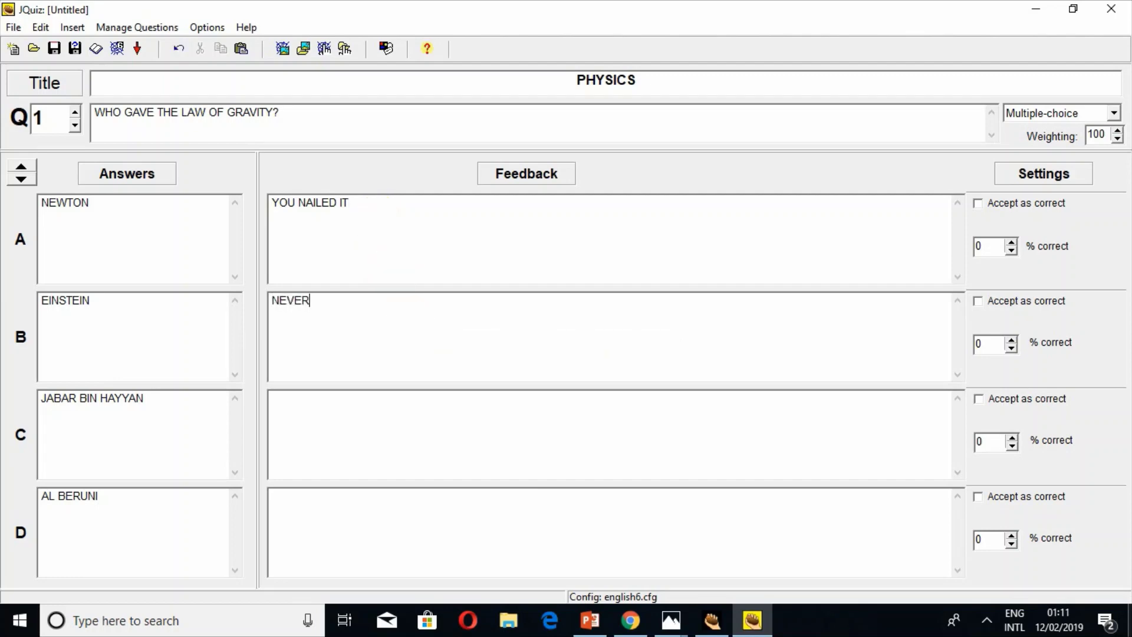
pyautogui.click(419, 437)
pyautogui.write('NOT AT ALL. HE WAS A C')
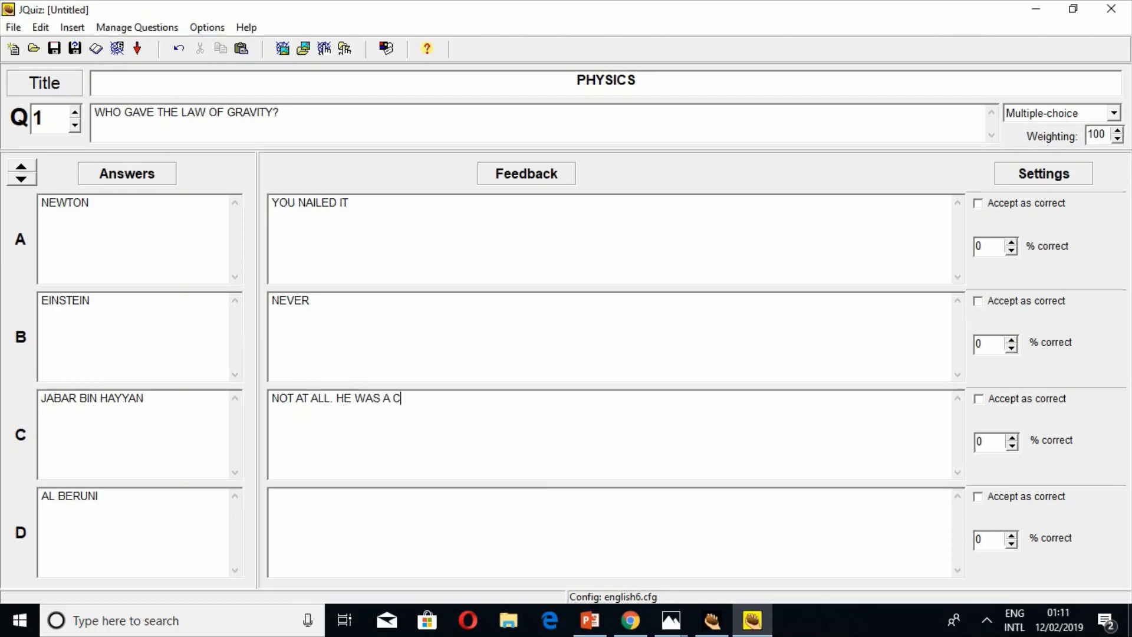
pyautogui.write('HEMIST')
# Give feedback NO for AL BERUNI and HE WAS A BIOLOGISY for IBN SEENA
pyautogui.click(431, 553)
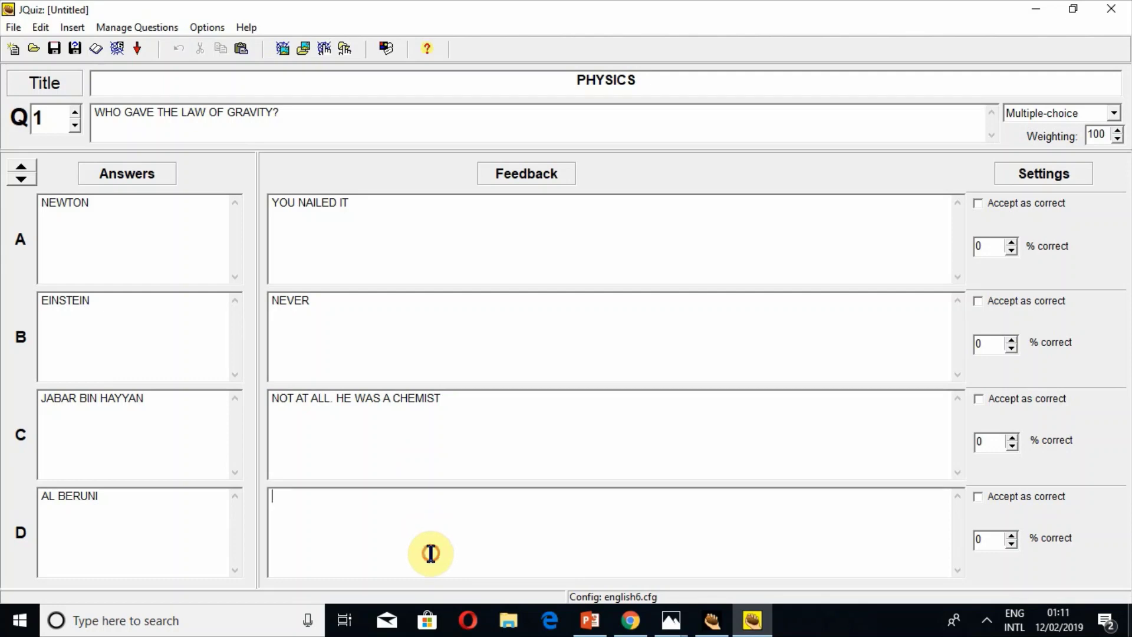
pyautogui.write('H')
pyautogui.press('BackSpace')
pyautogui.write('NO')
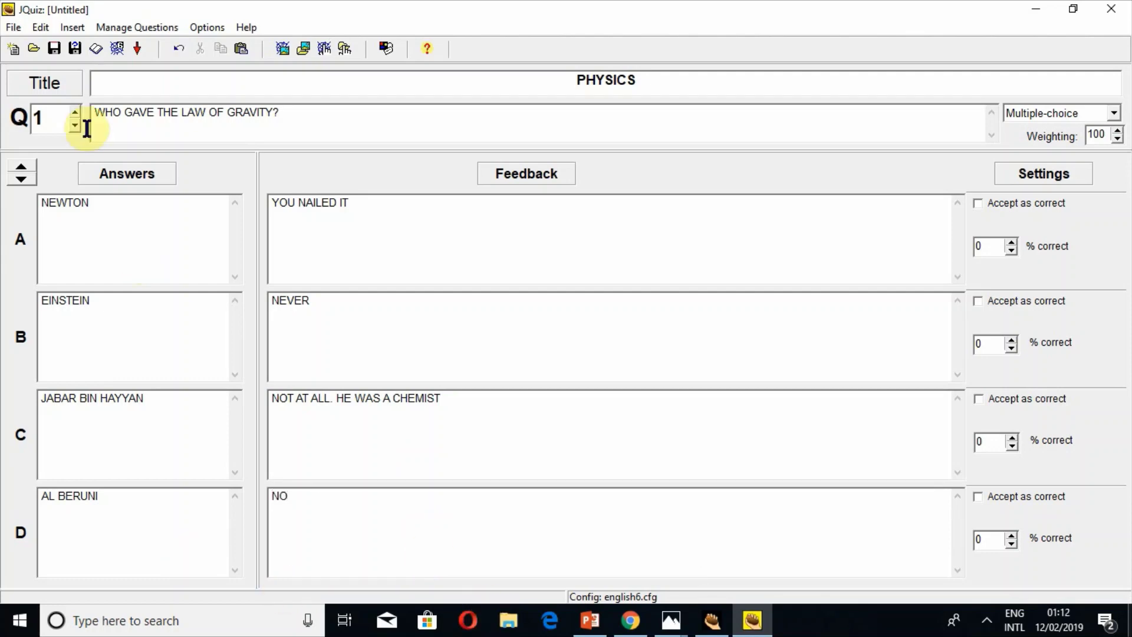
pyautogui.click(22, 166)
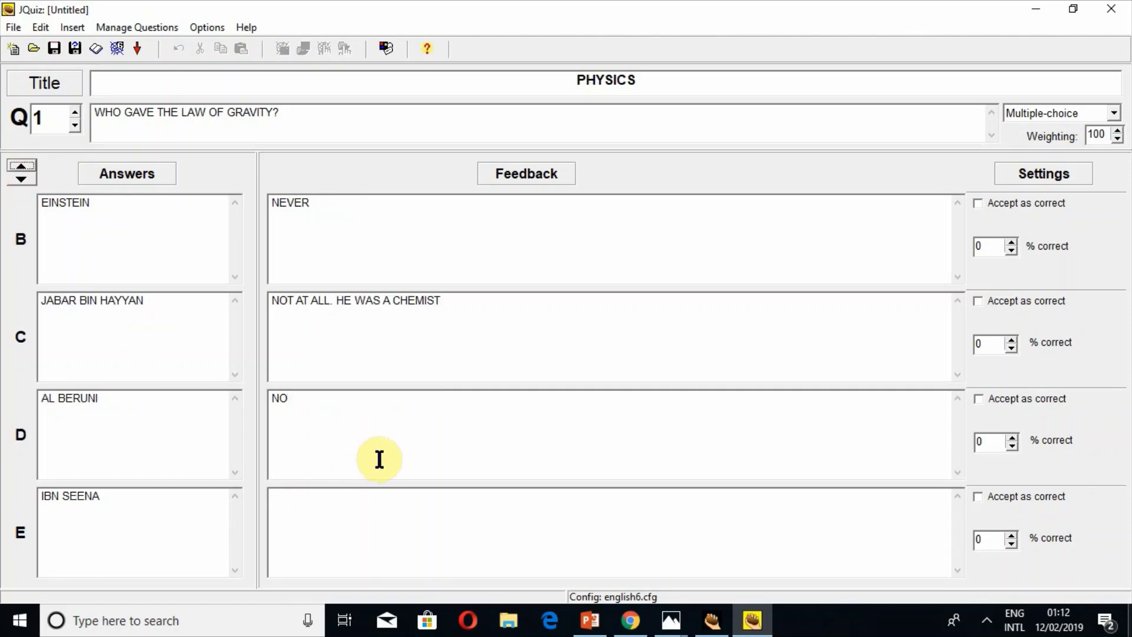
pyautogui.click(382, 511)
pyautogui.write('HE ')
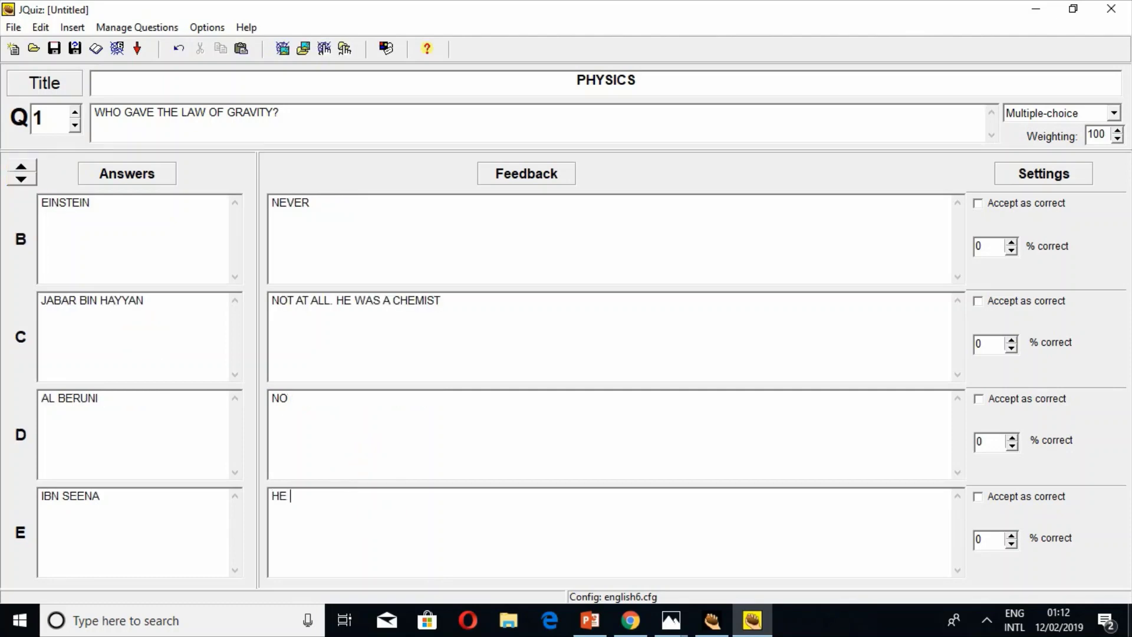
pyautogui.write('WAS A BIOLOGISY')
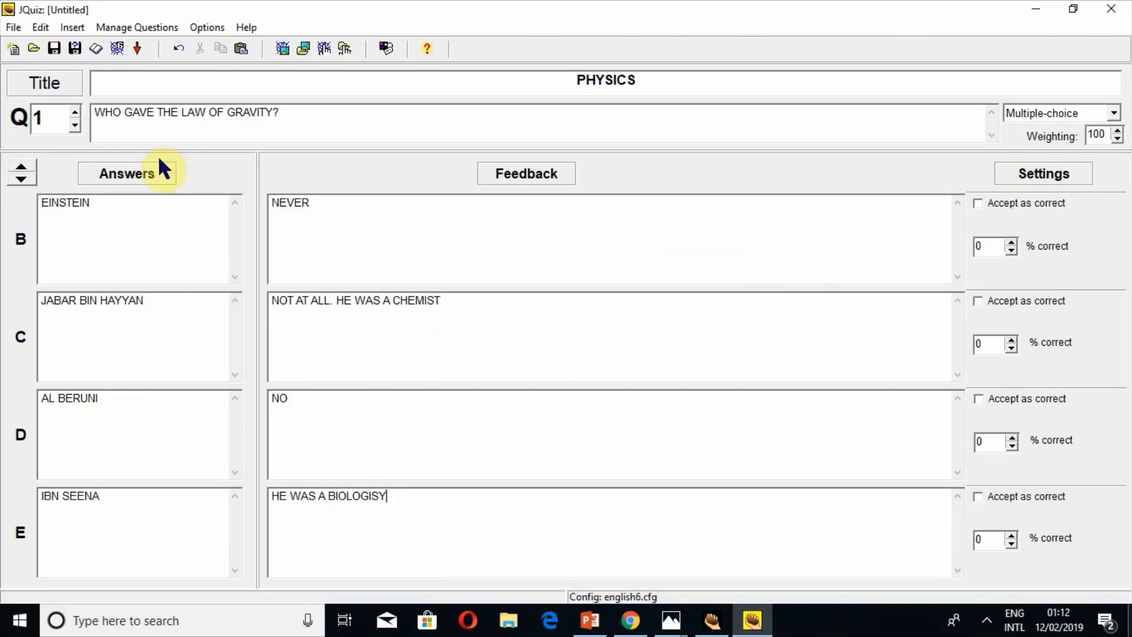
pyautogui.click(20, 171)
pyautogui.click(20, 177)
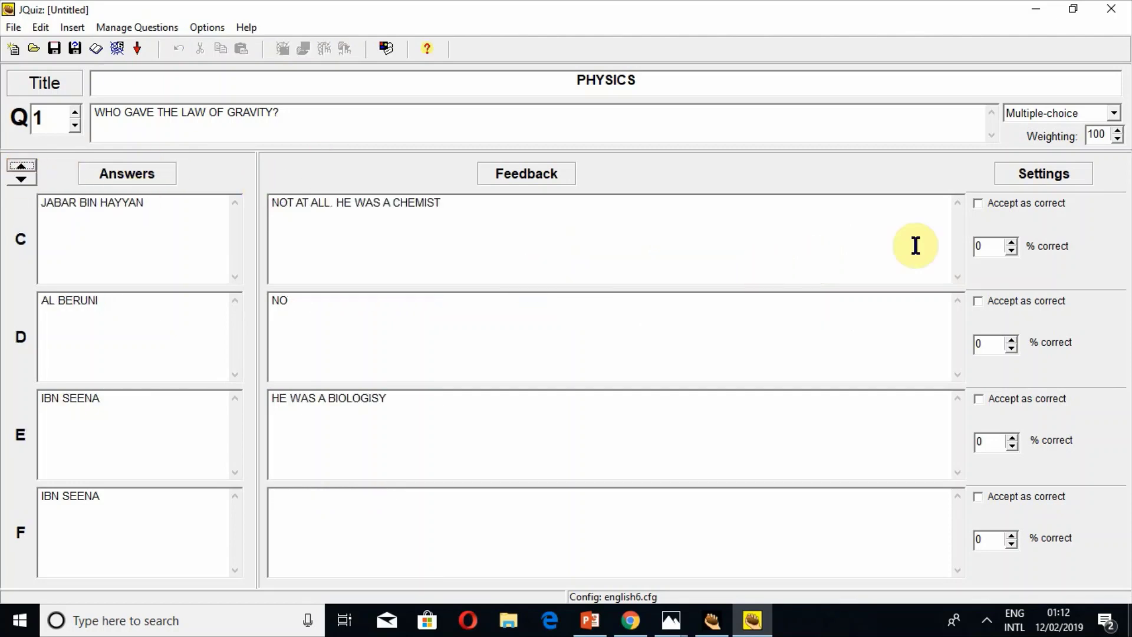
# Accept NEWTON as the correct answer at 100%, then advance to blank question 2
pyautogui.press('super+plus')
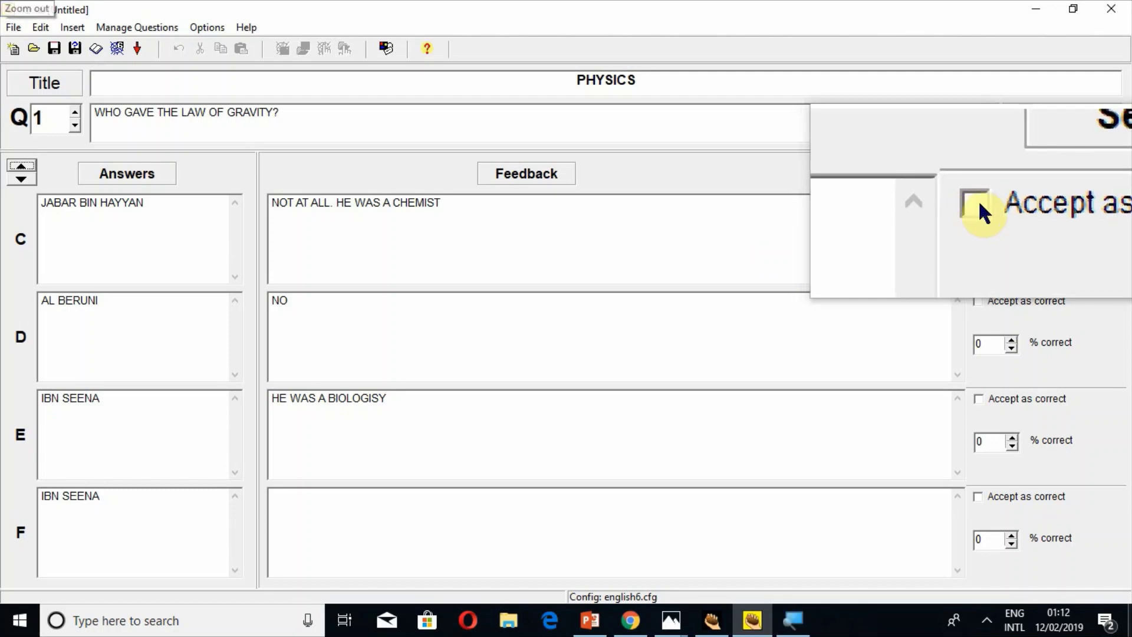
pyautogui.click(978, 199)
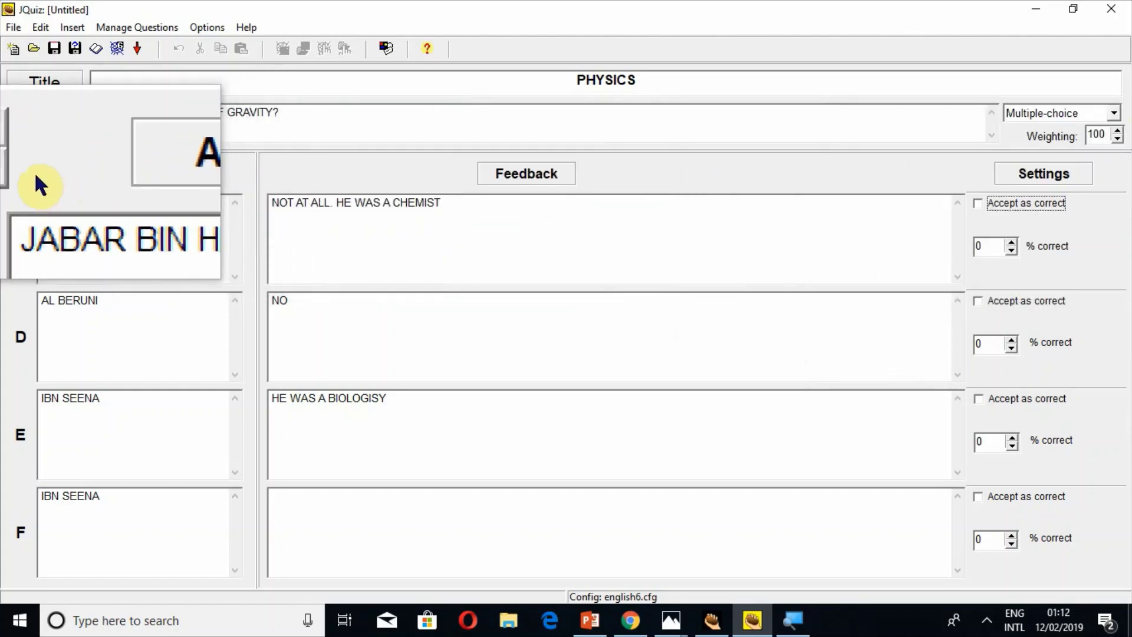
pyautogui.scroll(-1, 34, 171)
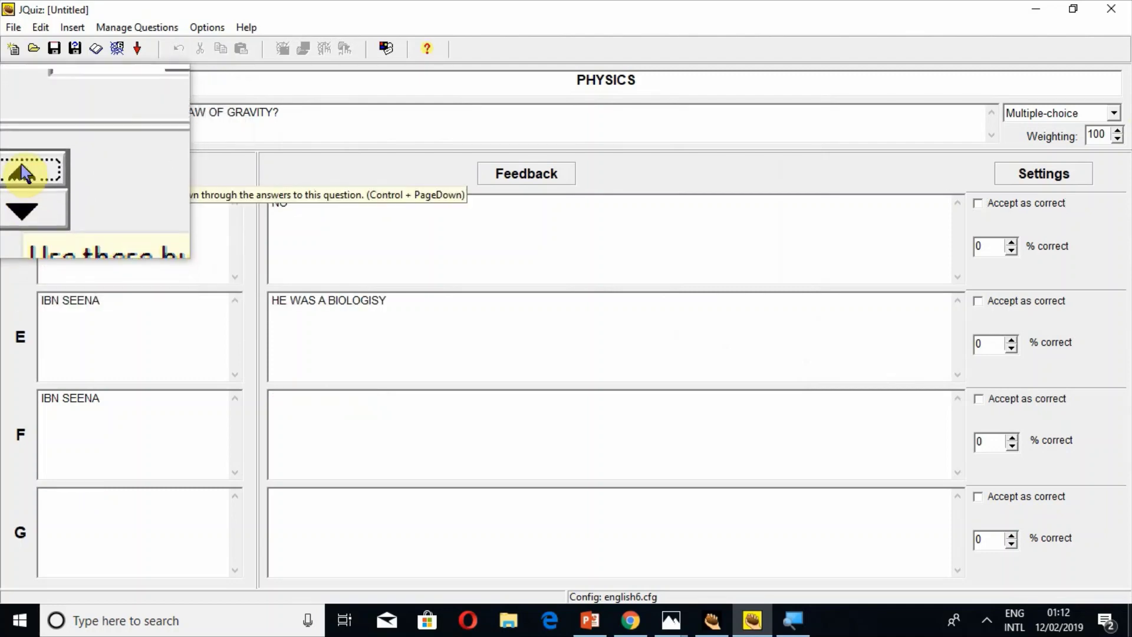
pyautogui.click(22, 172)
pyautogui.click(22, 184)
pyautogui.click(22, 184)
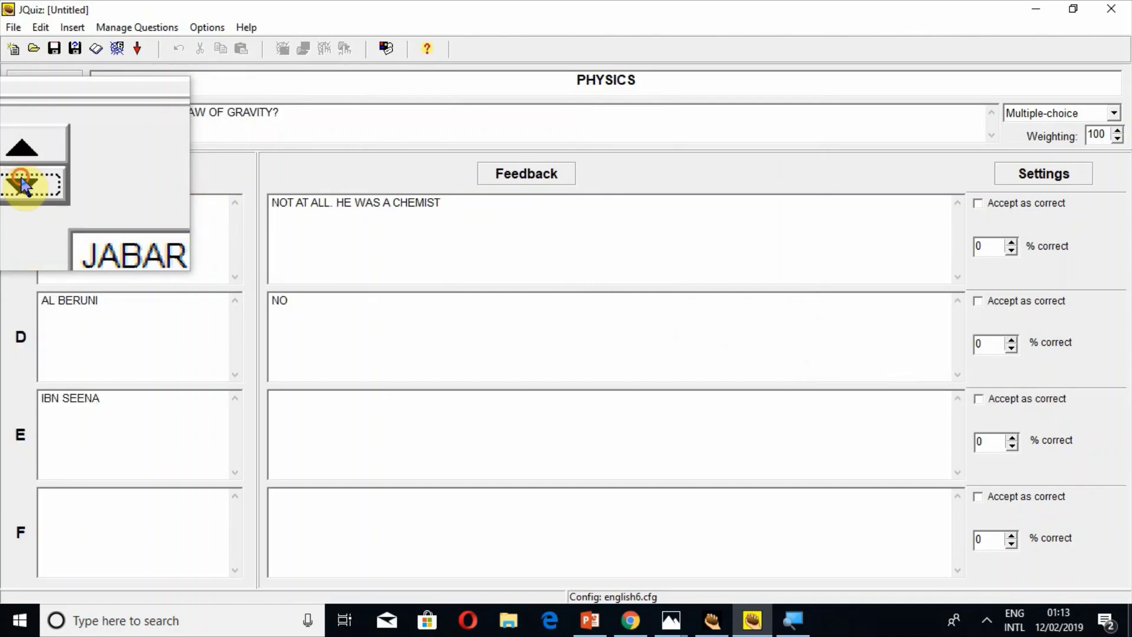
pyautogui.click(23, 184)
pyautogui.click(22, 184)
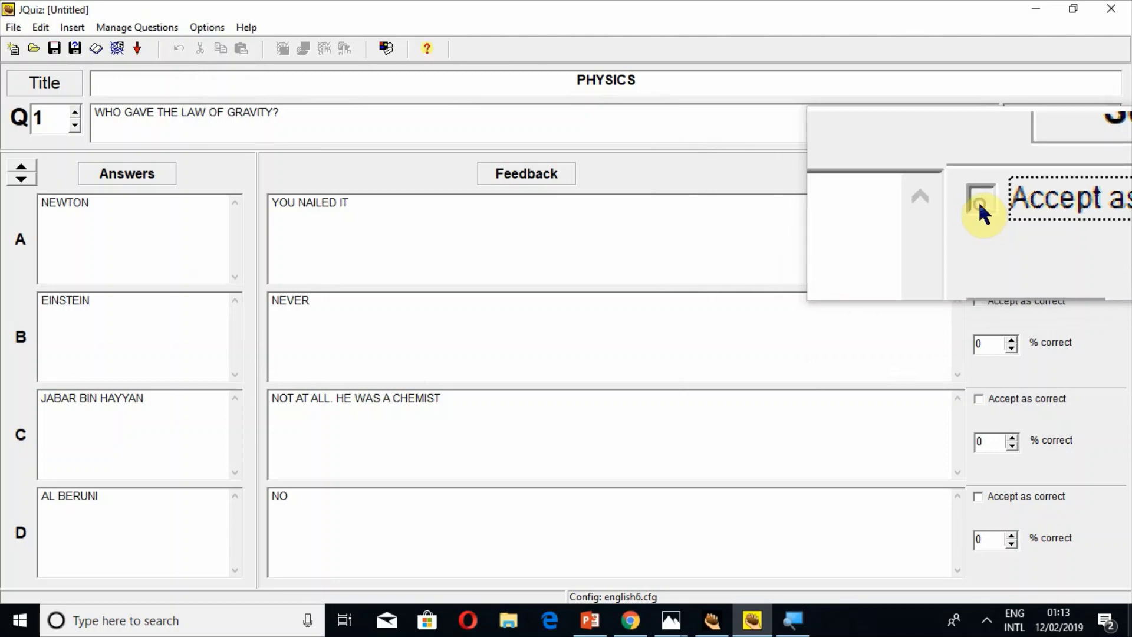
pyautogui.click(976, 203)
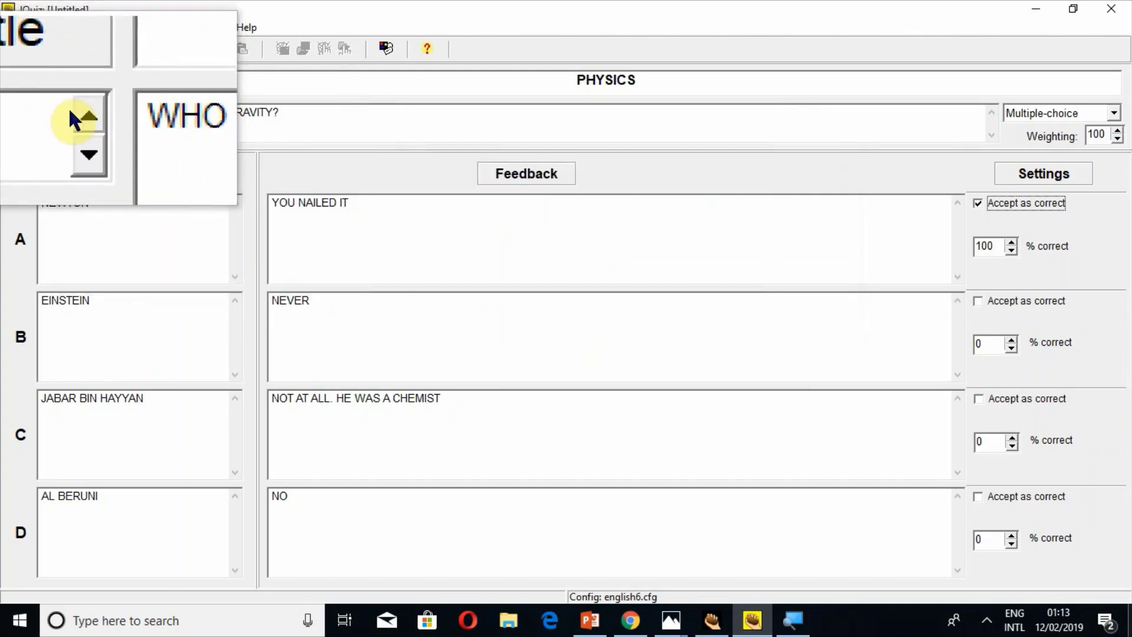
pyautogui.click(79, 121)
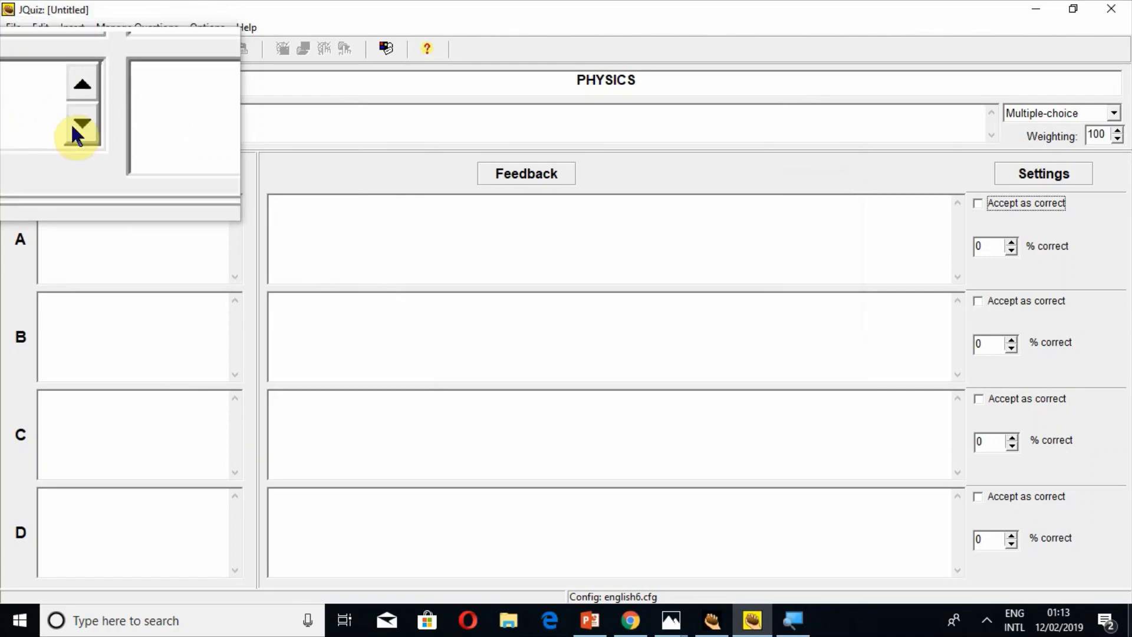
# Return to question 1 and nudge its weighting to 99 and back to 100
pyautogui.click(74, 125)
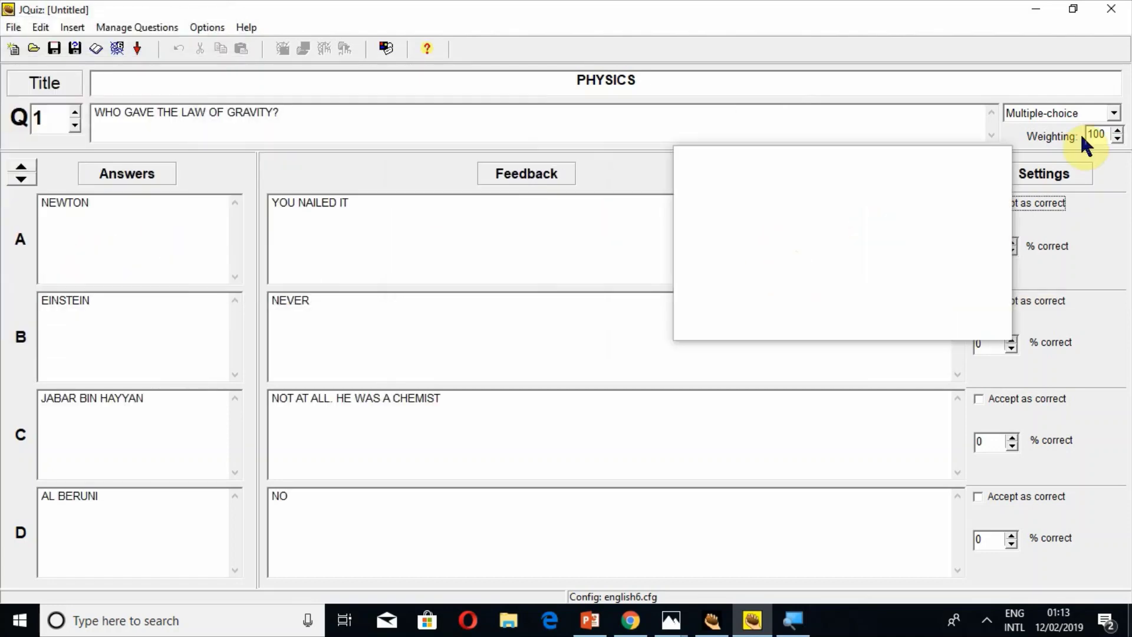
pyautogui.moveTo(1056, 141)
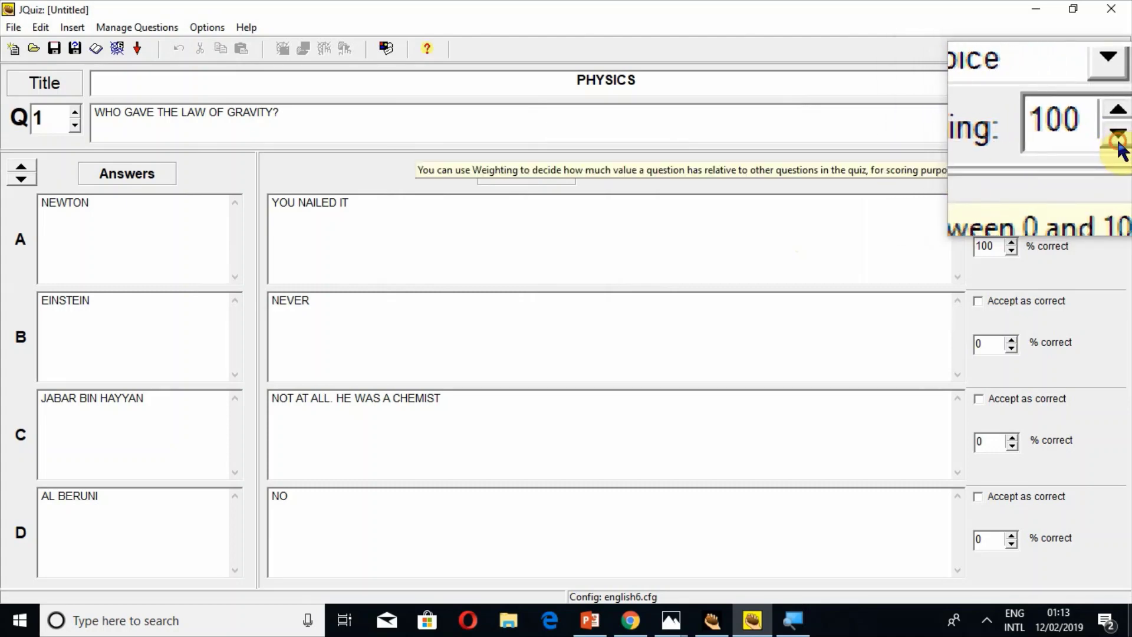
pyautogui.click(1118, 143)
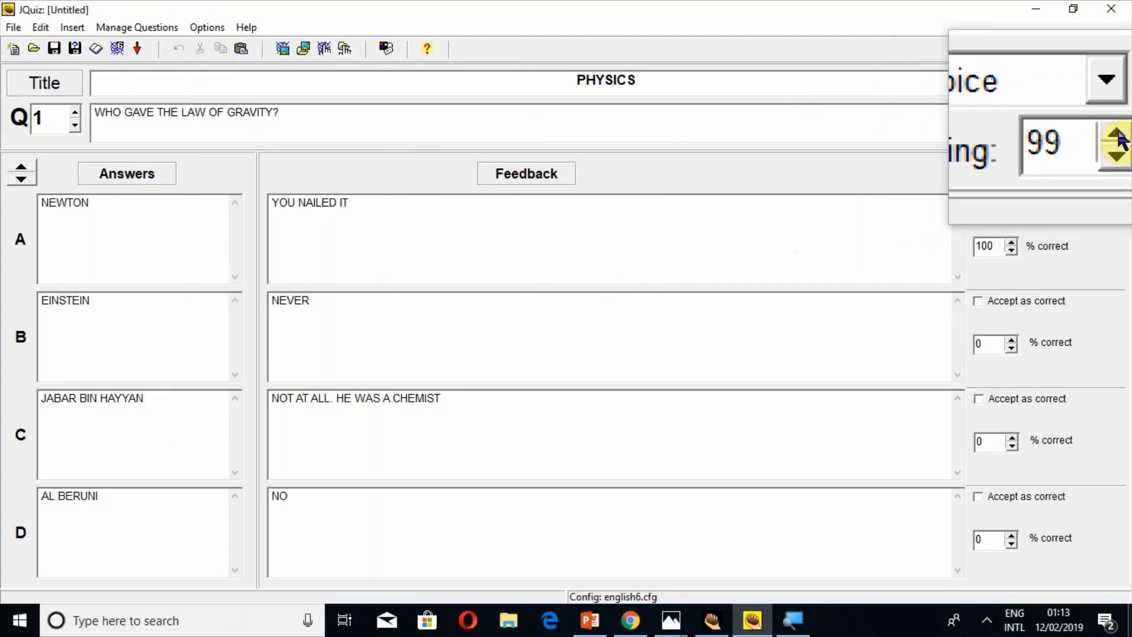
pyautogui.click(1117, 132)
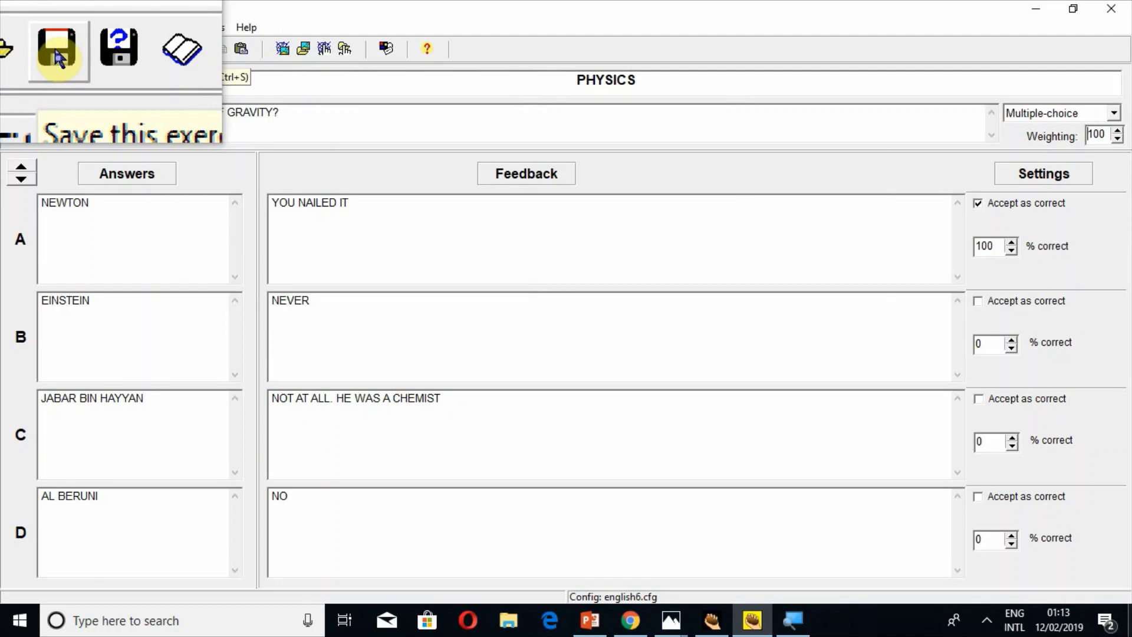
# Save the quiz on the Desktop with file name 1 (1.jqz)
pyautogui.click(57, 57)
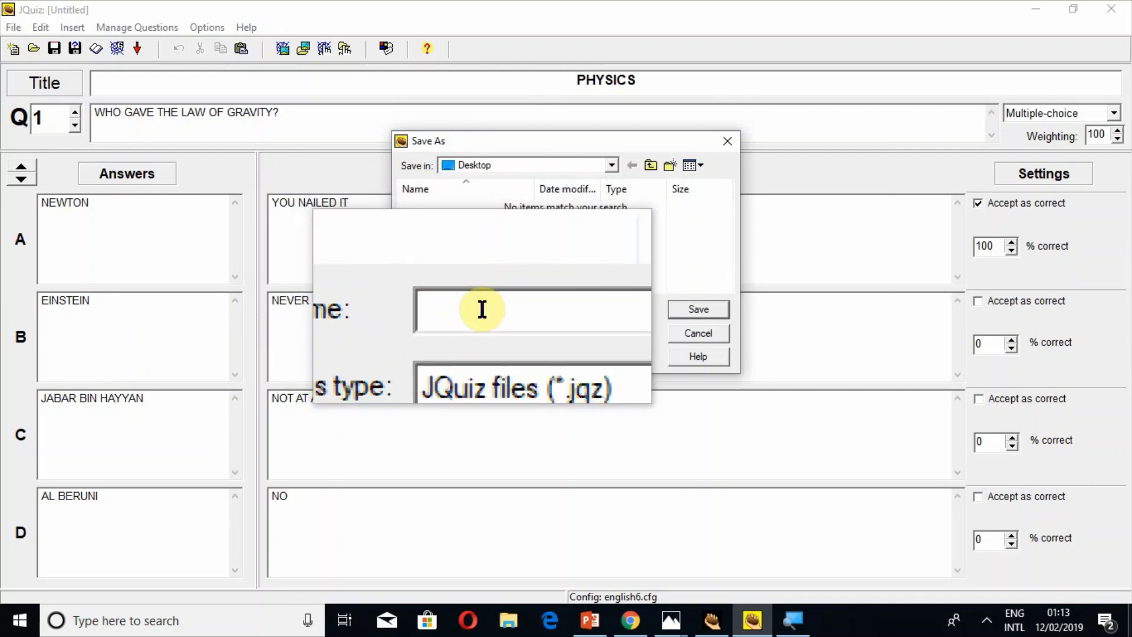
pyautogui.write('1')
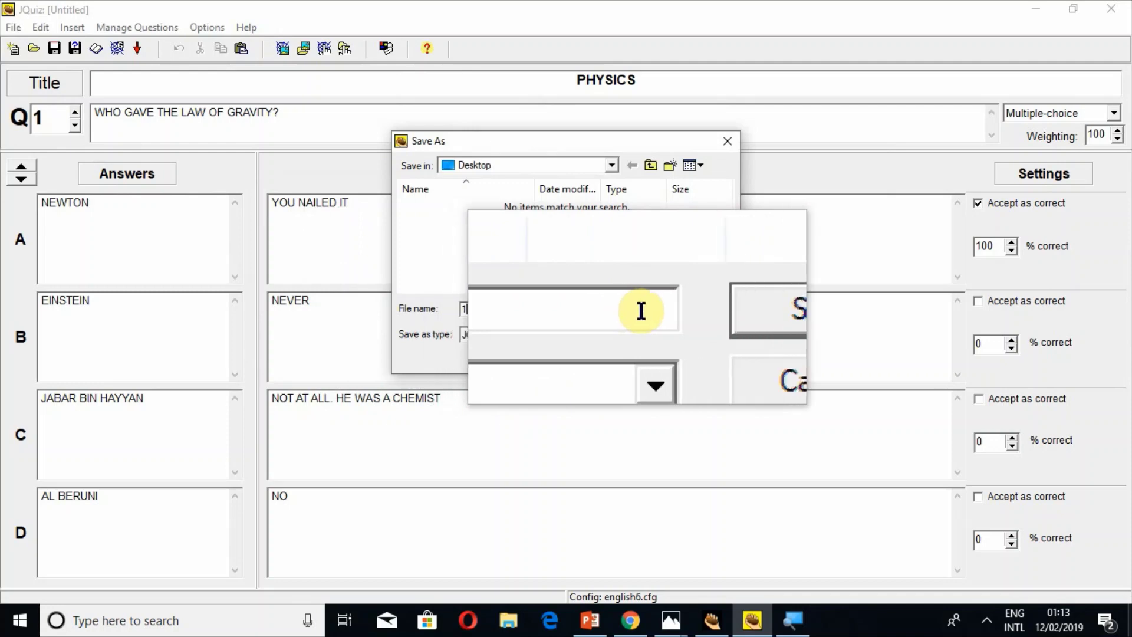
pyautogui.click(675, 307)
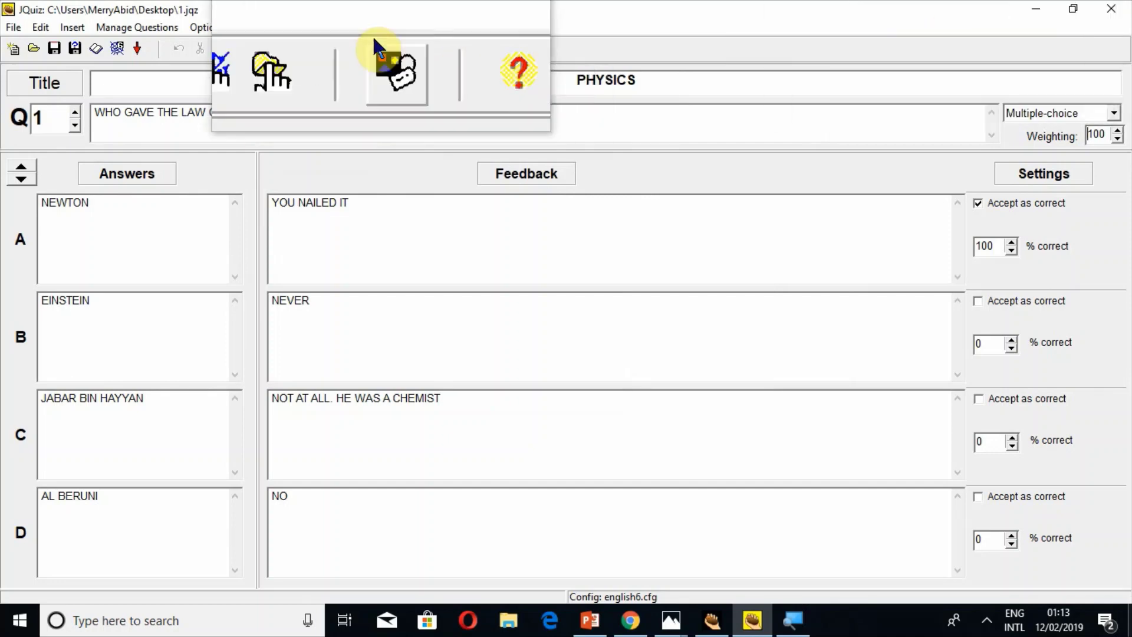
# Export the quiz as 2.htm on the Desktop and view it in the browser
pyautogui.click(121, 59)
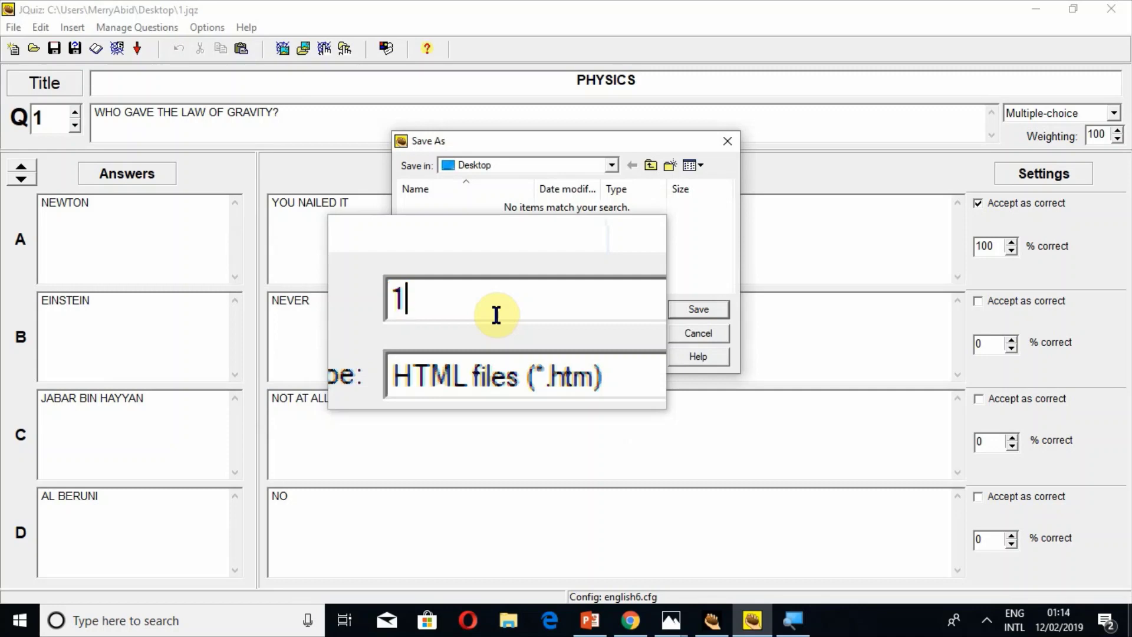
pyautogui.write('2')
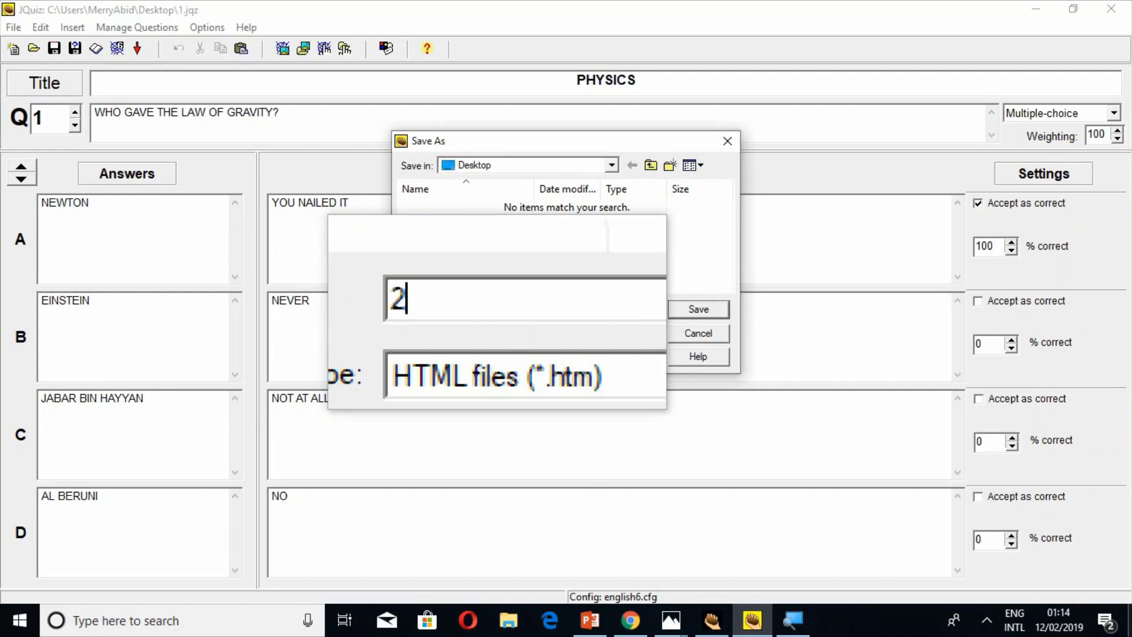
pyautogui.click(671, 305)
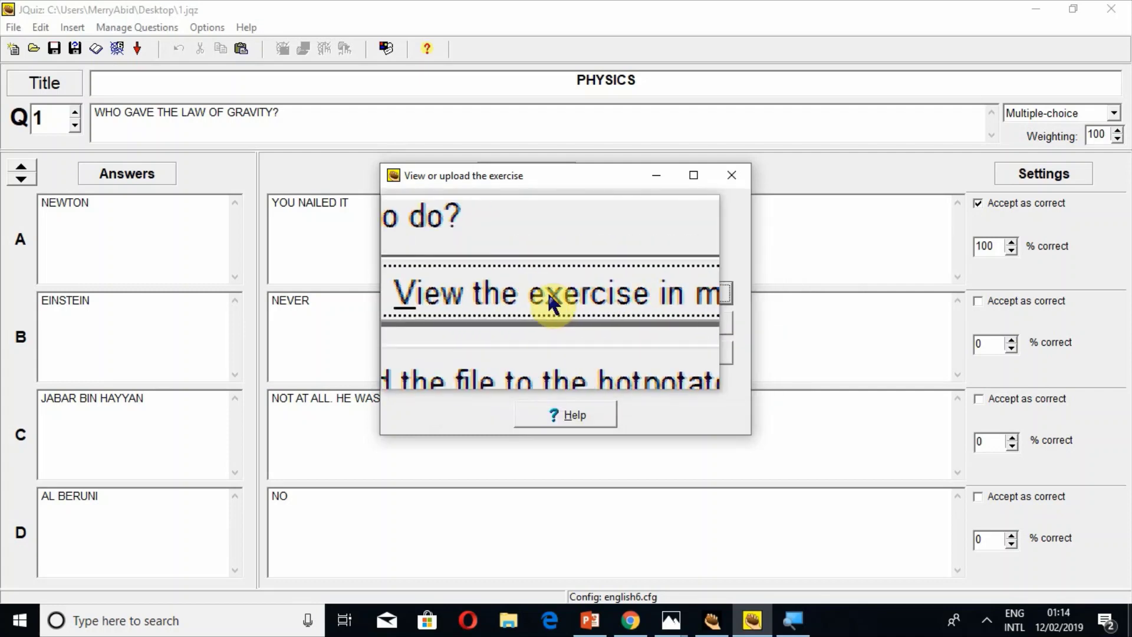
pyautogui.click(550, 304)
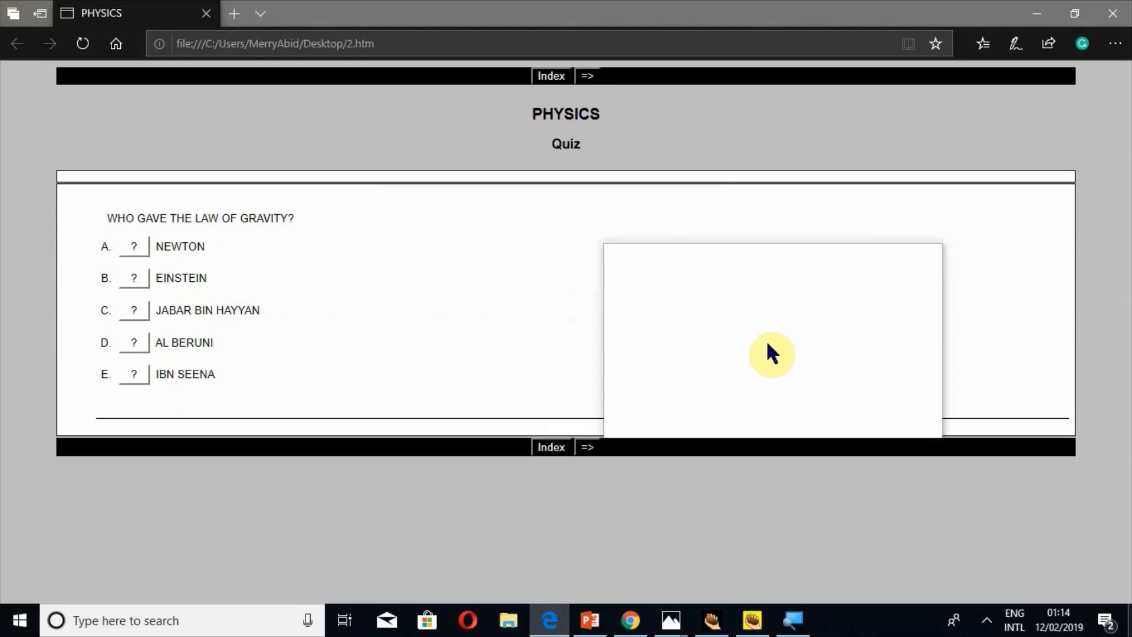
# Answer JABAR BIN HAYYAN, then IBN SEENA, getting both marked X as wrong
pyautogui.click(144, 323)
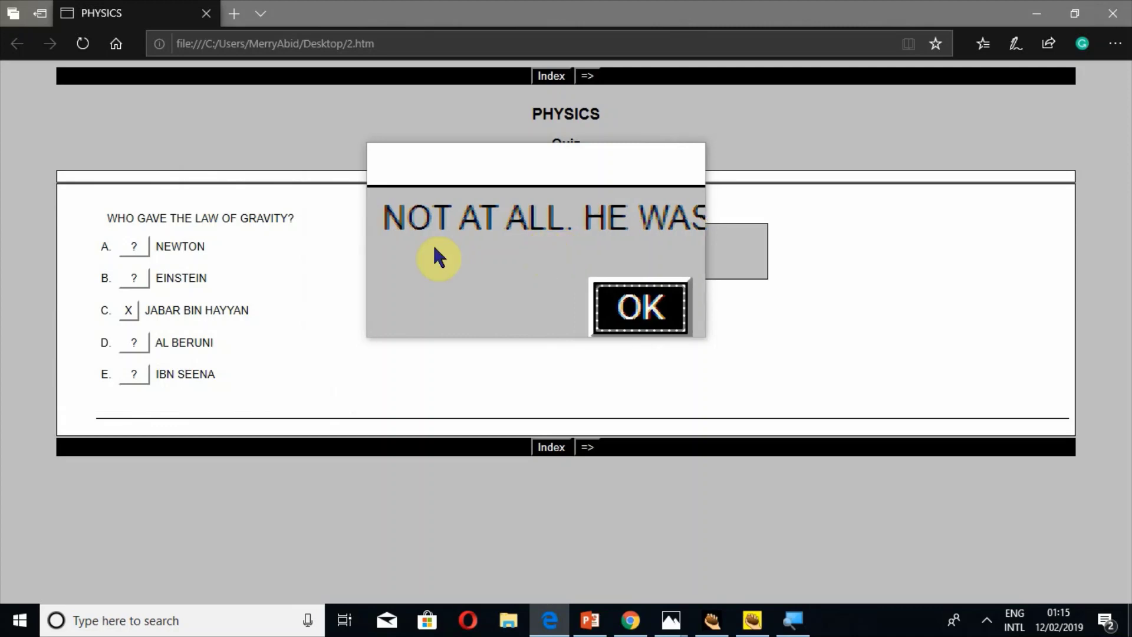
pyautogui.click(135, 377)
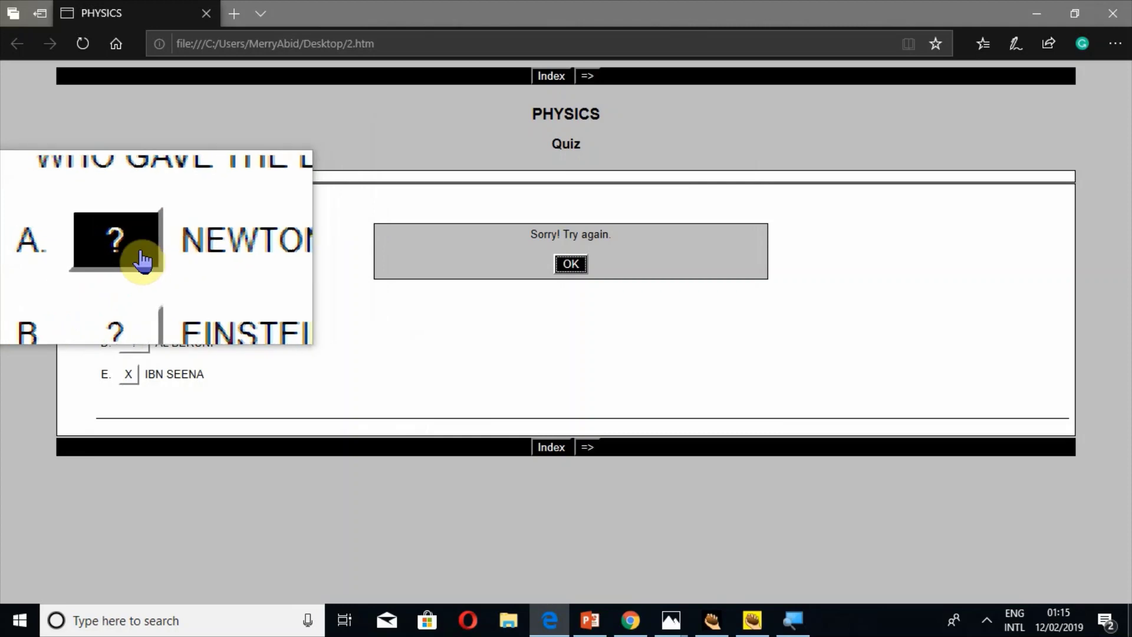
# Choose NEWTON to get YOU NAILED IT at 50%, then switch back to JQuiz
pyautogui.click(136, 253)
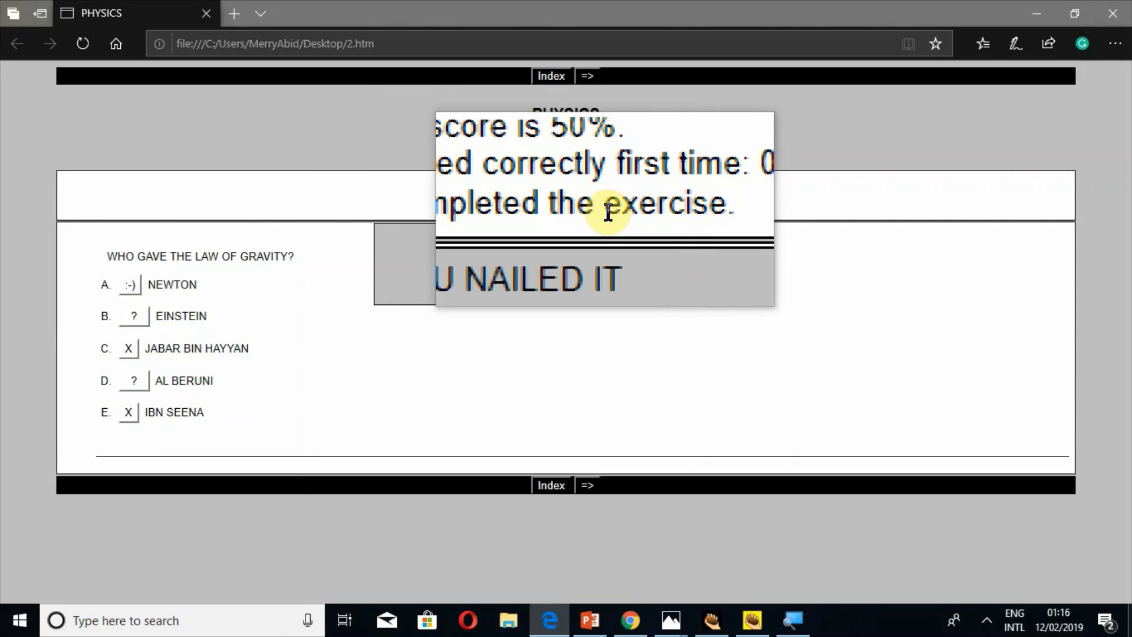
pyautogui.press('super+Escape')
pyautogui.click(747, 626)
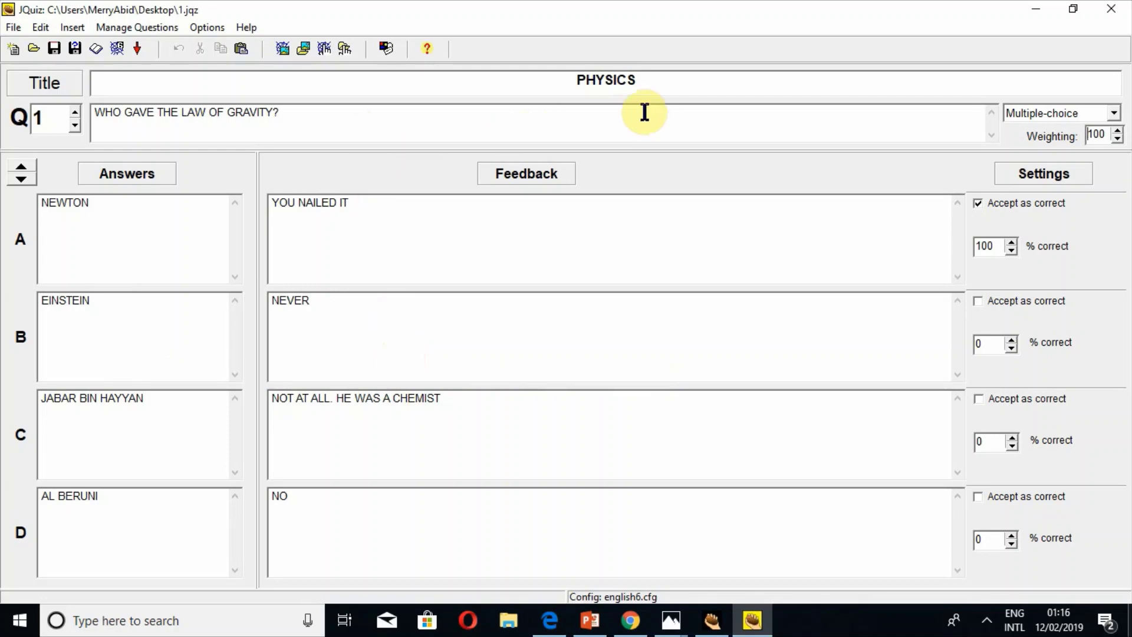
# Retitle the exercise QUIZ and rewrite question 1 as 'WHAT IS CAT AMONG THESE'
pyautogui.press('BackSpace')
pyautogui.press('BackSpace')
pyautogui.press('BackSpace')
pyautogui.press('BackSpace')
pyautogui.press('BackSpace')
pyautogui.press('BackSpace')
pyautogui.press('BackSpace')
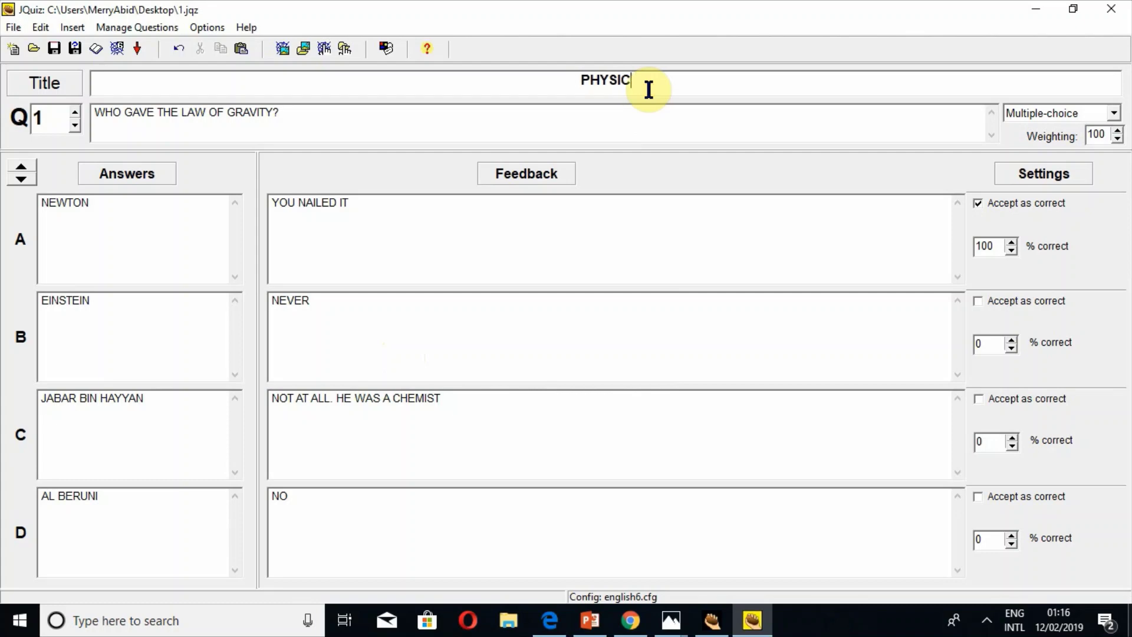
pyautogui.write('Q')
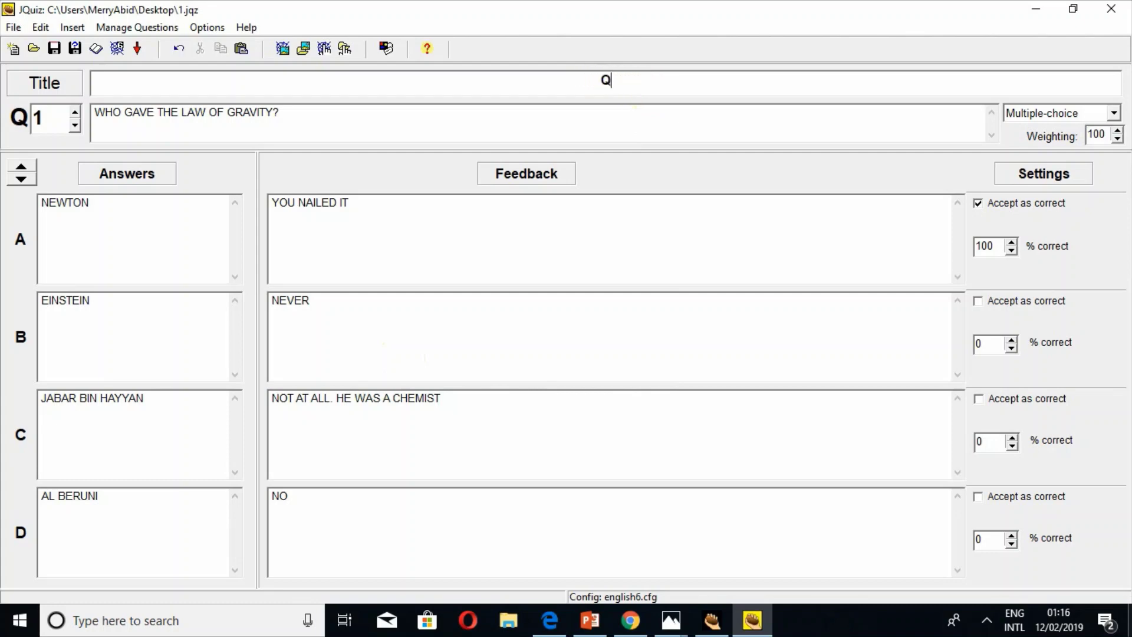
pyautogui.write('UIZ')
pyautogui.click(475, 131)
pyautogui.press('BackSpace')
pyautogui.press('BackSpace')
pyautogui.press('BackSpace')
pyautogui.press('BackSpace')
pyautogui.press('BackSpace')
pyautogui.press('BackSpace')
pyautogui.press('BackSpace')
pyautogui.press('BackSpace')
pyautogui.press('BackSpace')
pyautogui.press('BackSpace')
pyautogui.press('BackSpace')
pyautogui.press('BackSpace')
pyautogui.press('BackSpace')
pyautogui.press('BackSpace')
pyautogui.press('BackSpace')
pyautogui.press('BackSpace')
pyautogui.press('BackSpace')
pyautogui.press('BackSpace')
pyautogui.press('BackSpace')
pyautogui.press('BackSpace')
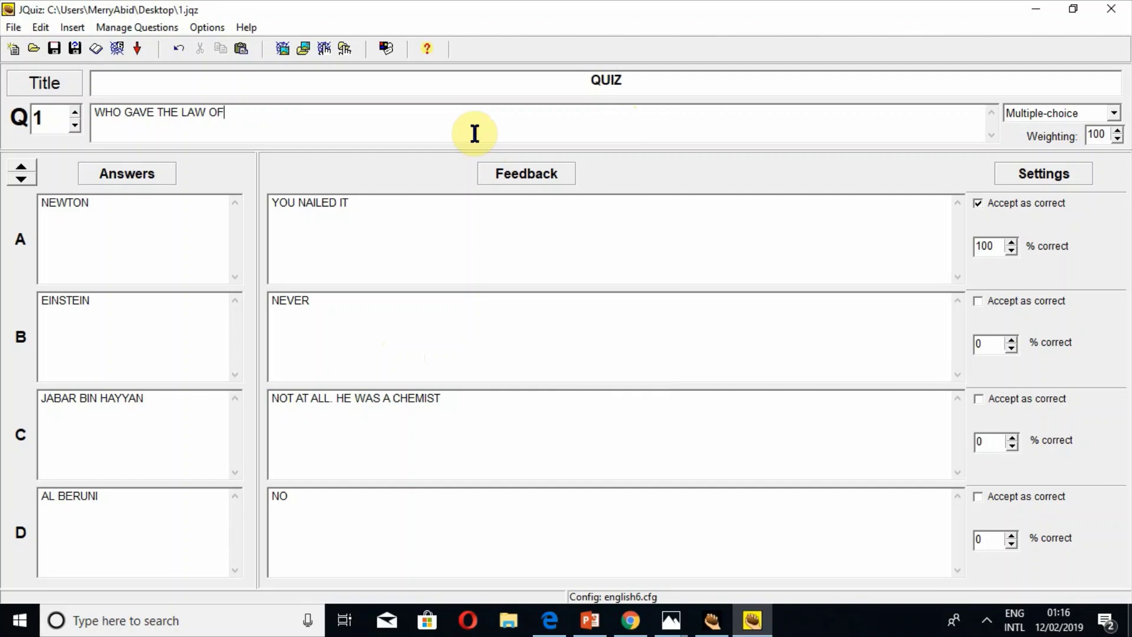
pyautogui.write('W')
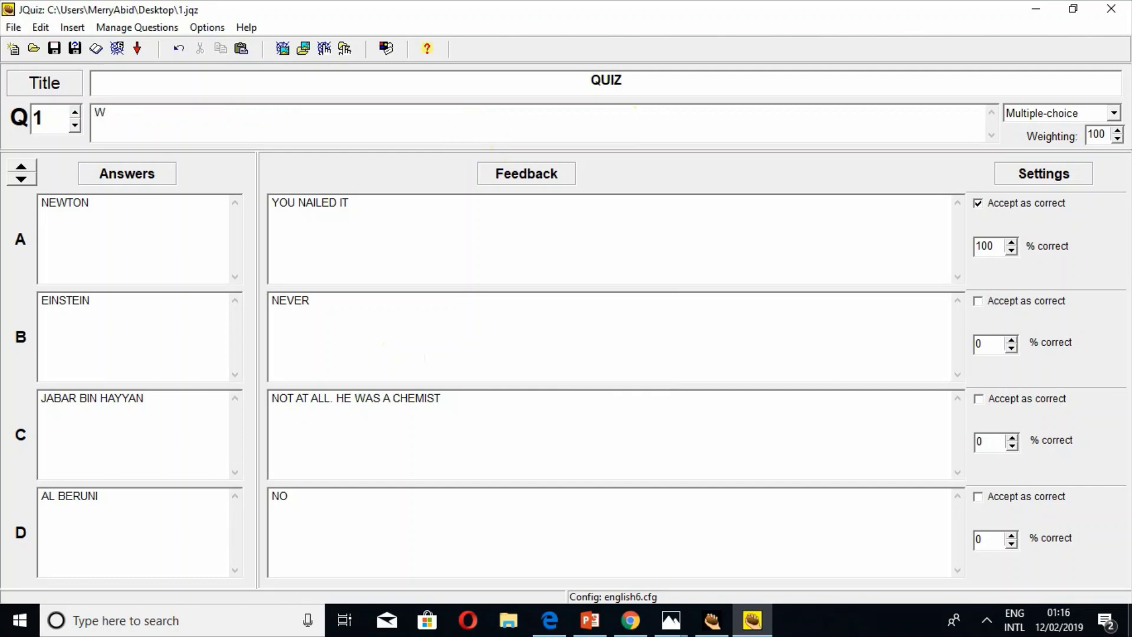
pyautogui.write('HAT IS CAT AMONG')
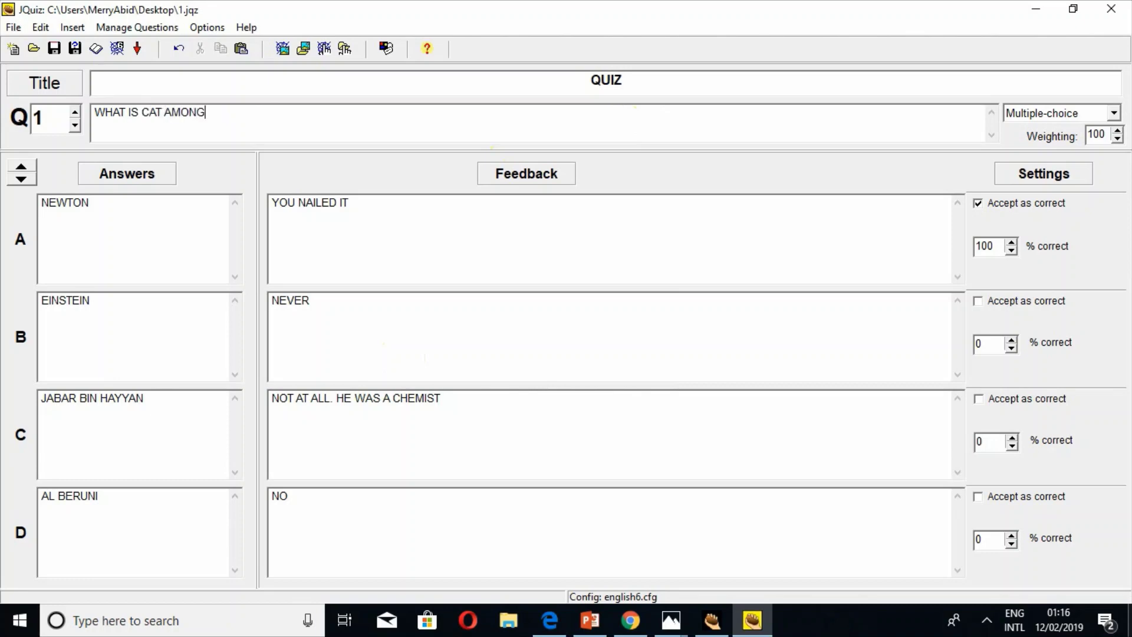
pyautogui.write(' THESE')
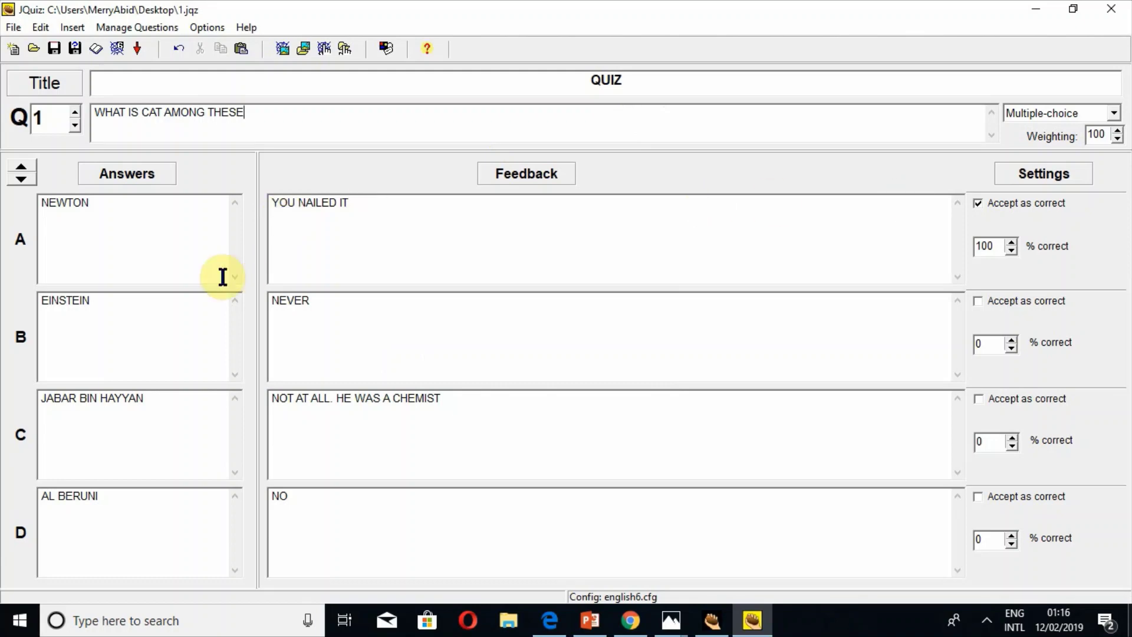
# Delete NEWTON from answer A, leaving it empty
pyautogui.click(135, 212)
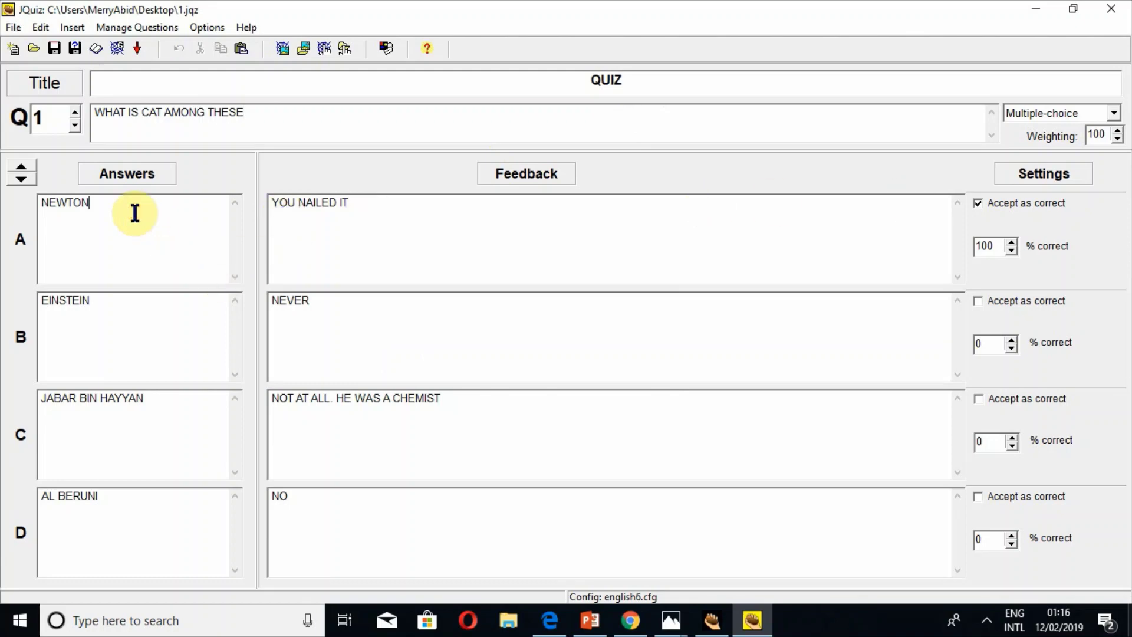
pyautogui.doubleClick(135, 213)
pyautogui.press('BackSpace')
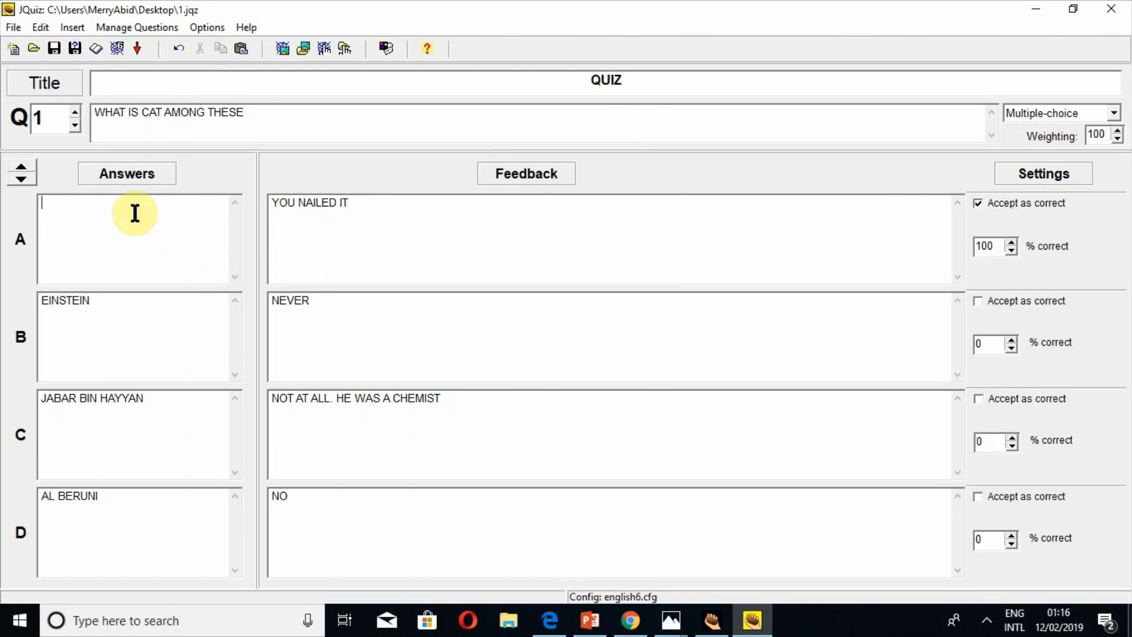
pyautogui.click(152, 319)
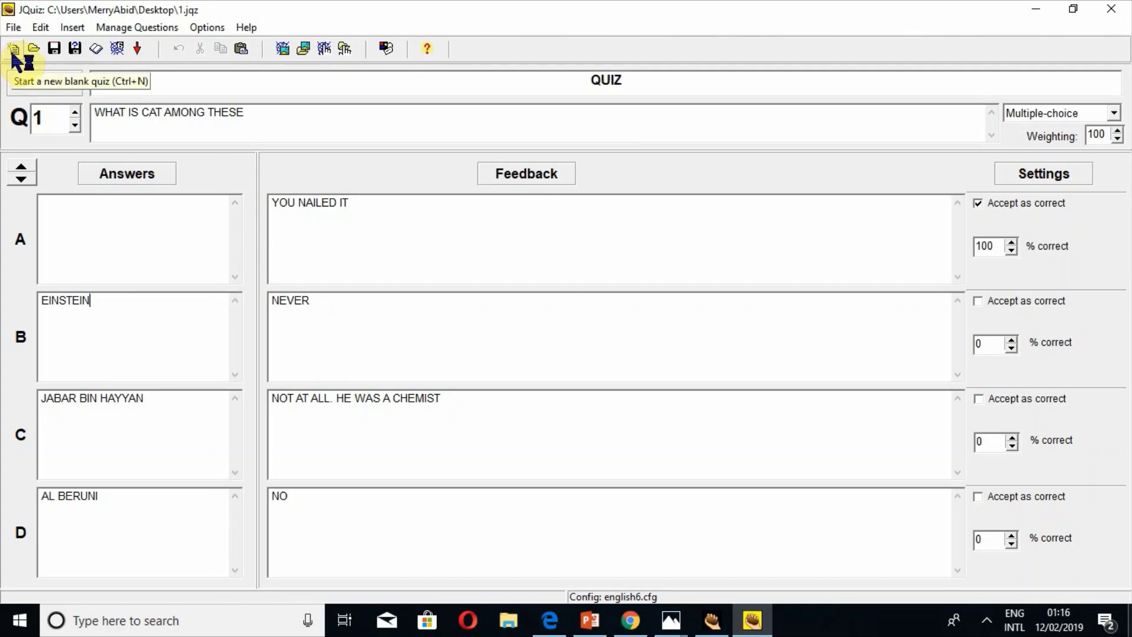
# Open a new blank exercise, declining to save the changes to 1.jqz
pyautogui.click(12, 53)
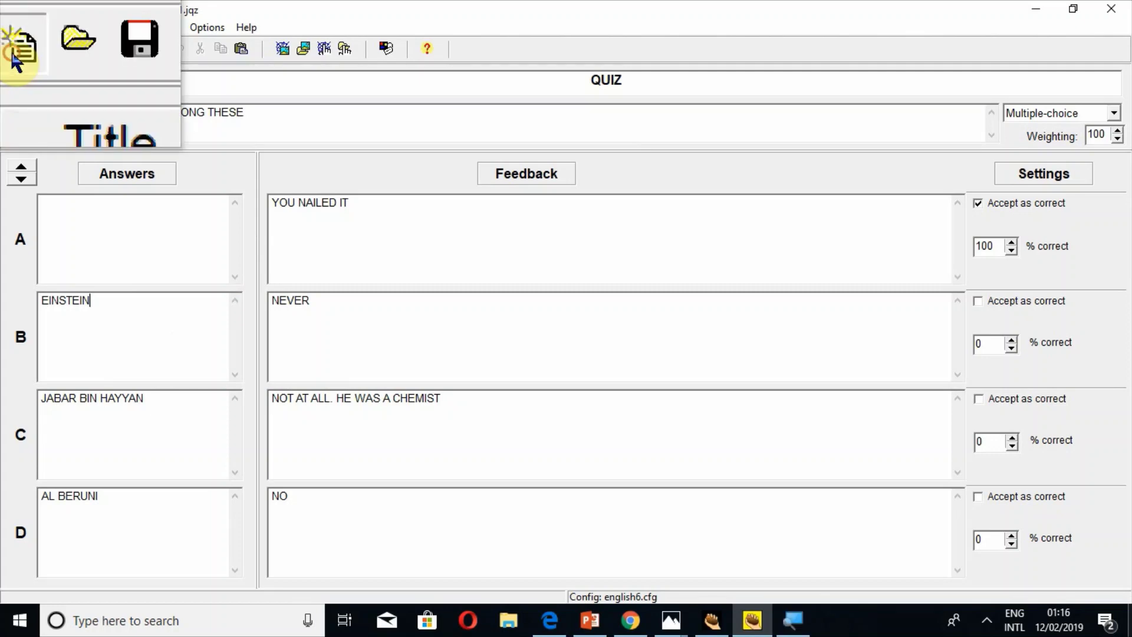
pyautogui.click(13, 55)
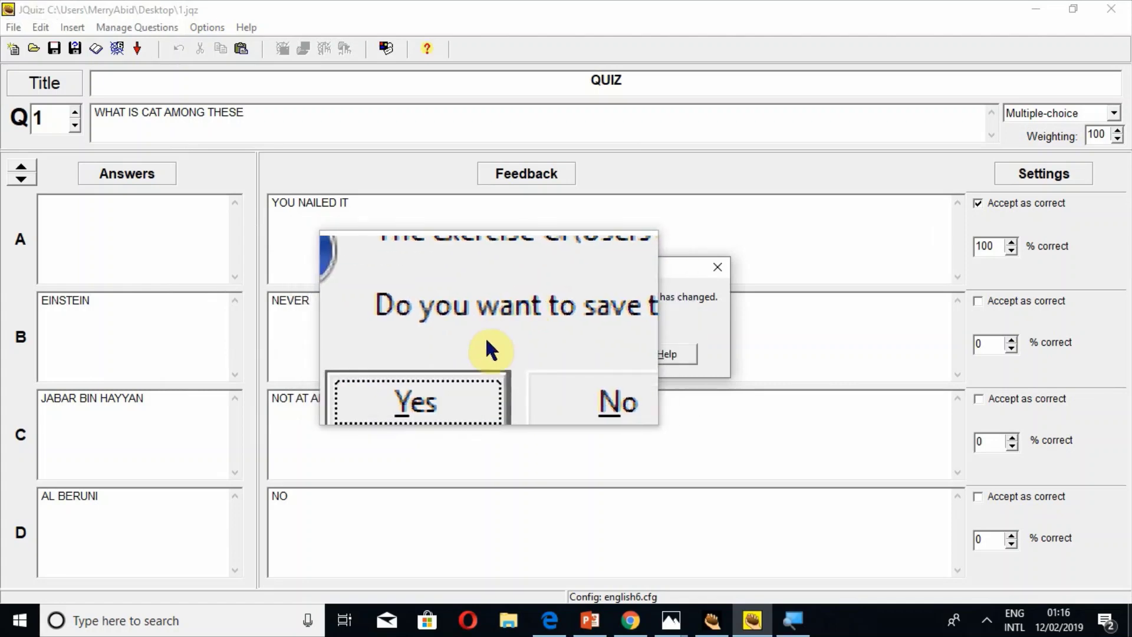
pyautogui.click(514, 355)
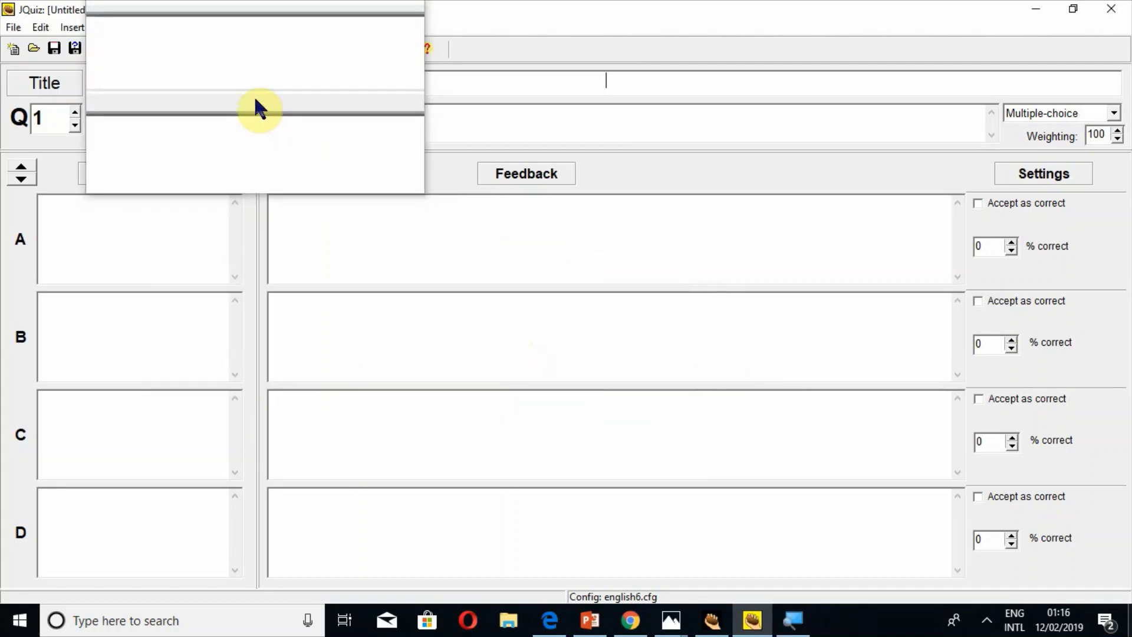
pyautogui.press('super+Escape')
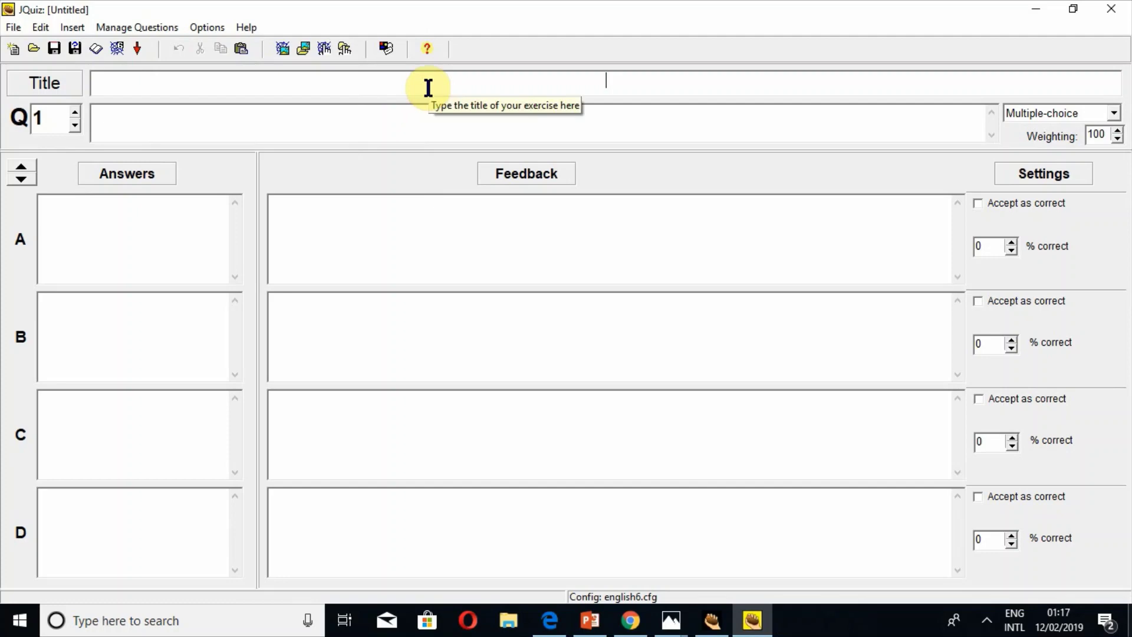
# Enter QUIZ as the title and 'WHO IS CAT IN THE FOLLOWING' as question 1, answers still blank
pyautogui.write('QUIZ')
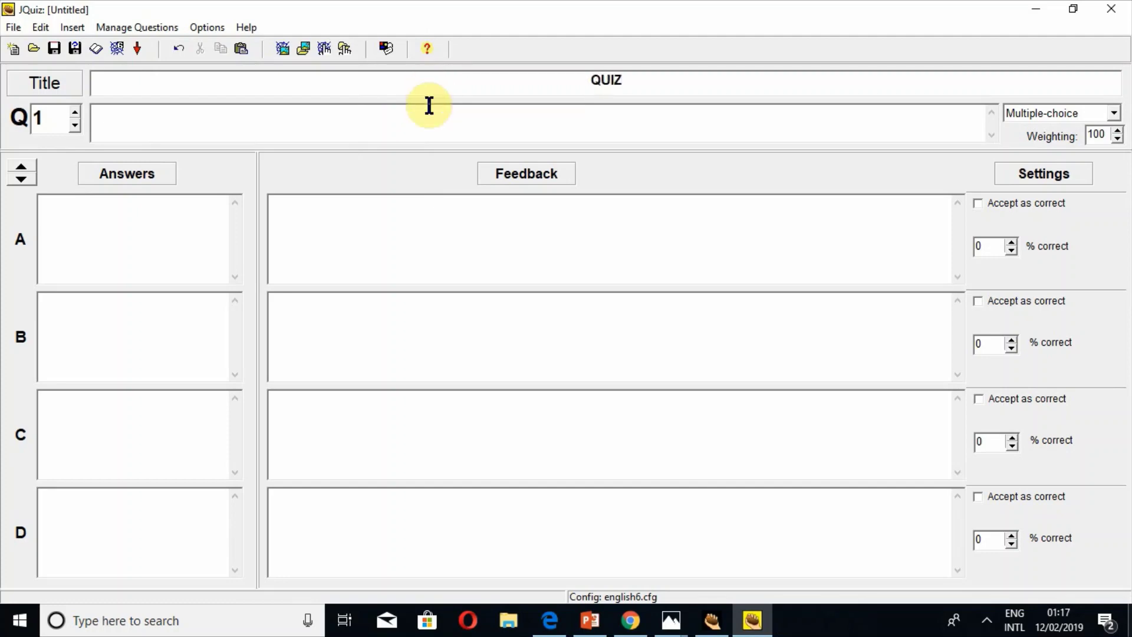
pyautogui.click(429, 126)
pyautogui.write('WHO IS CA')
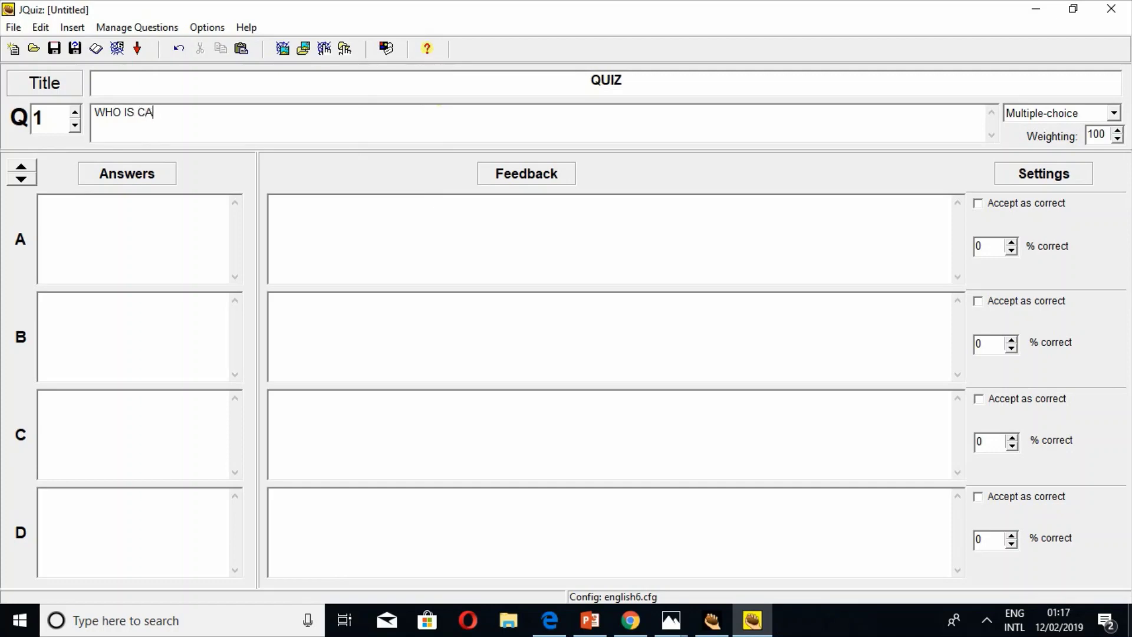
pyautogui.write('T IN THE FOLLOWING')
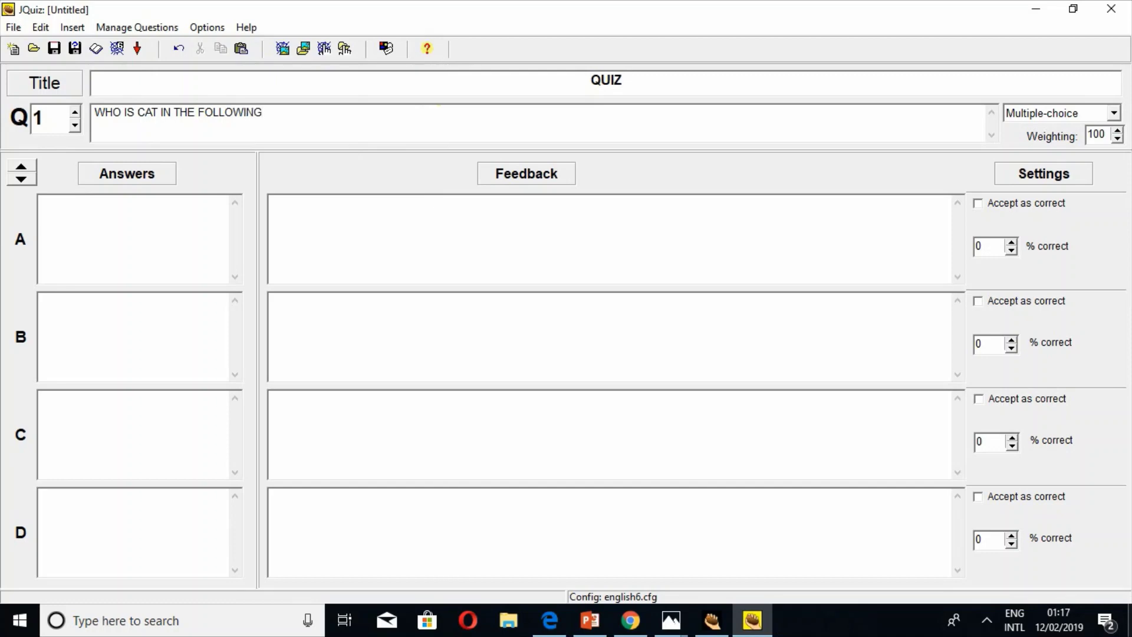
pyautogui.click(166, 207)
pyautogui.click(161, 359)
pyautogui.click(177, 399)
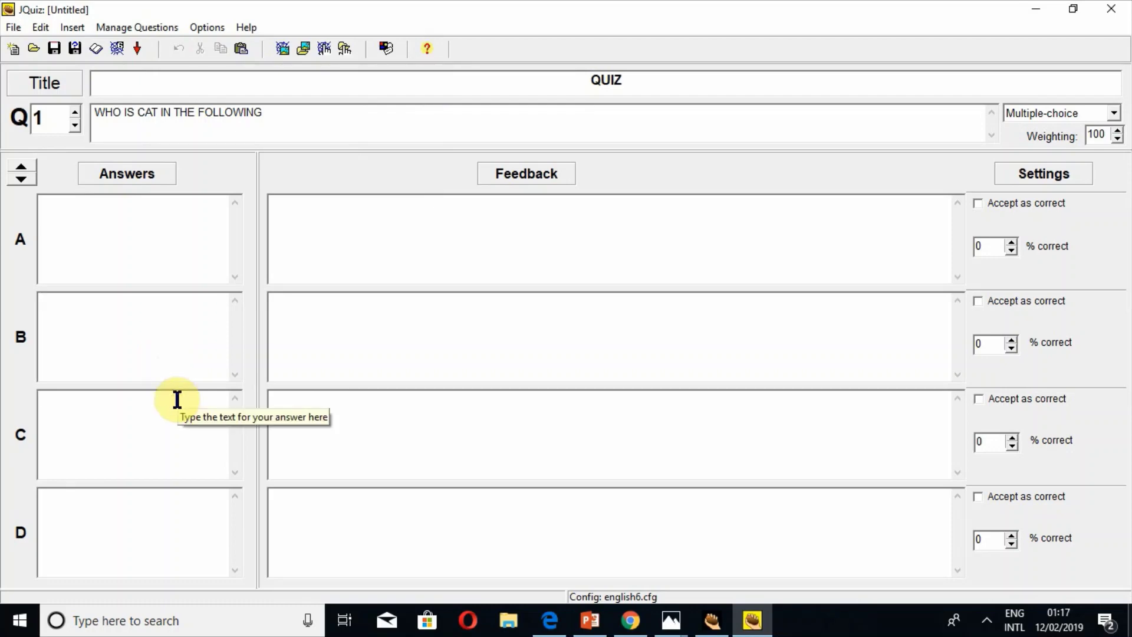
pyautogui.click(138, 236)
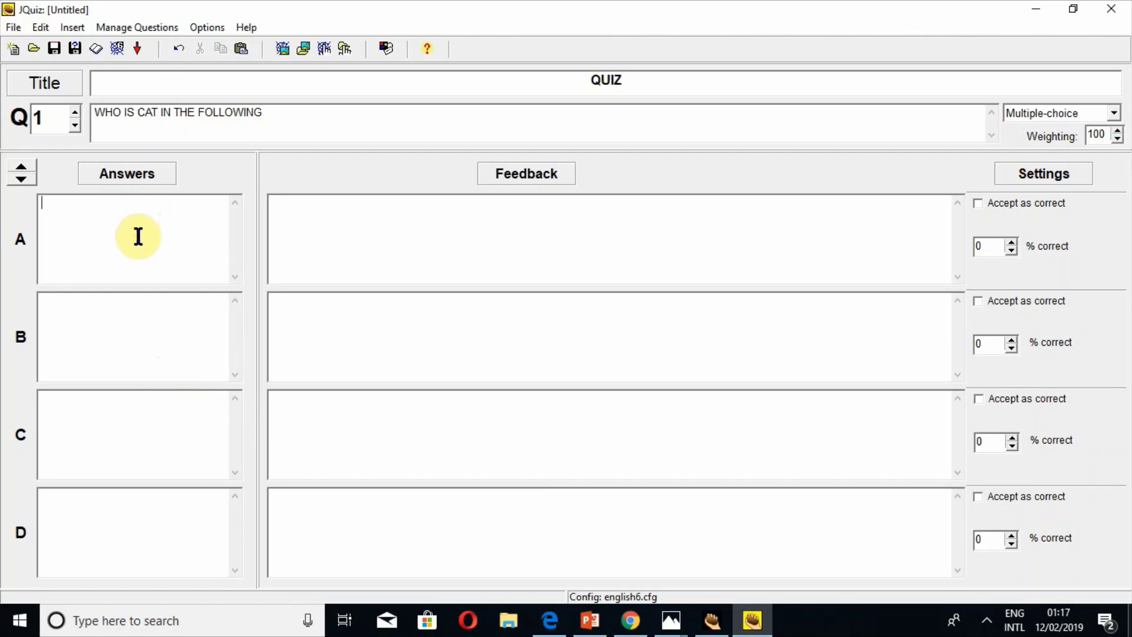
pyautogui.click(384, 227)
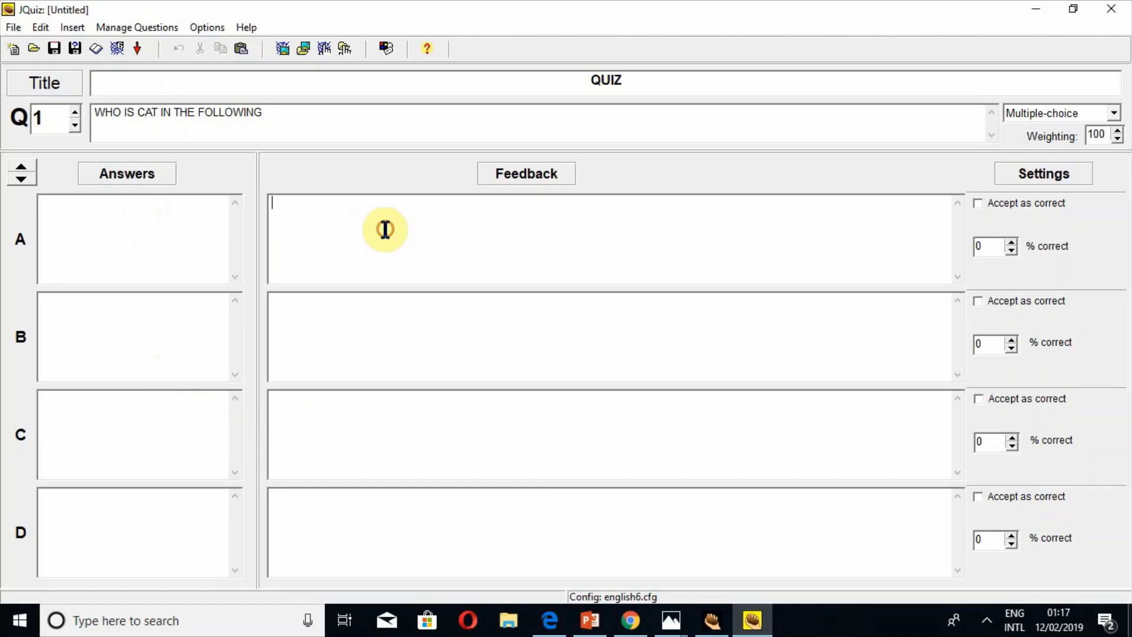
pyautogui.click(321, 126)
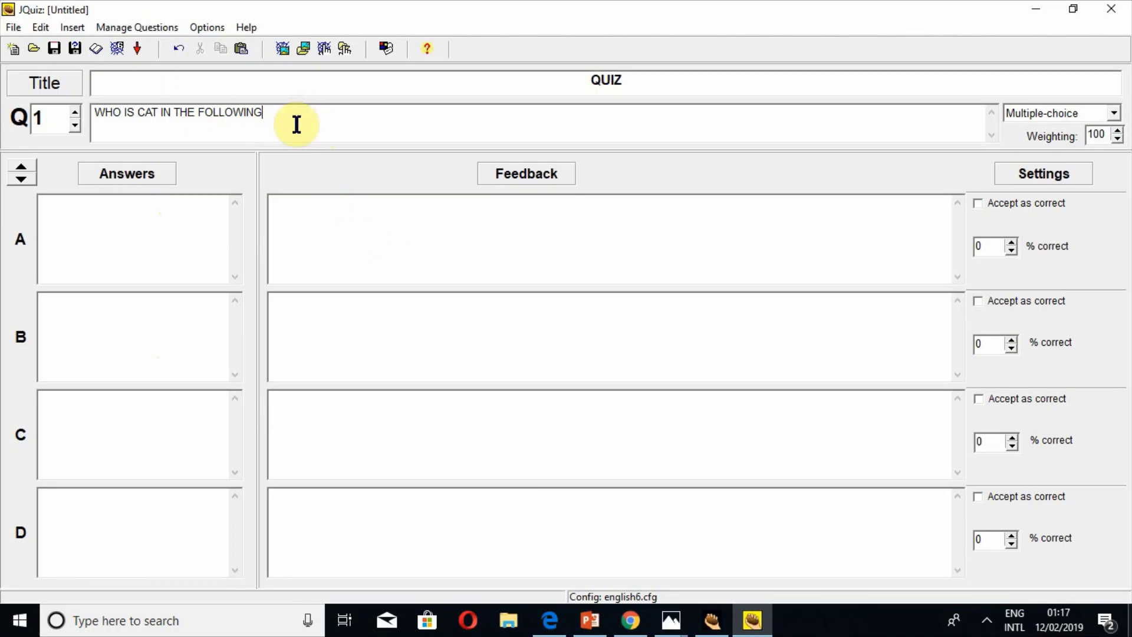
pyautogui.press('super+plus')
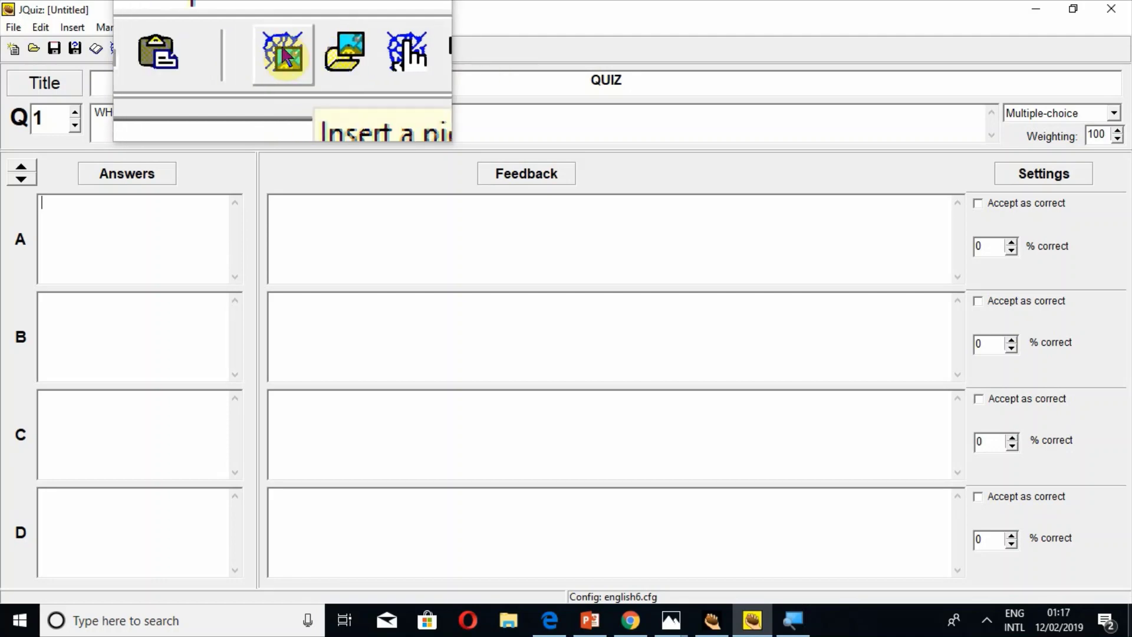
# Start a picture-from-URL insert with width and height both set to 100
pyautogui.click(283, 56)
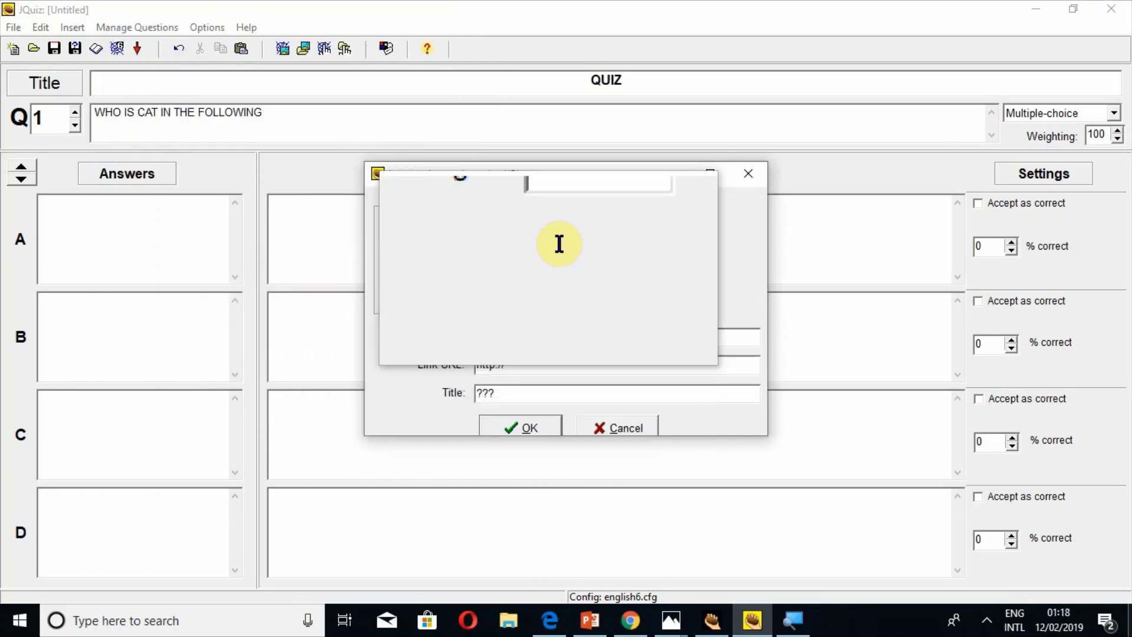
pyautogui.write('100')
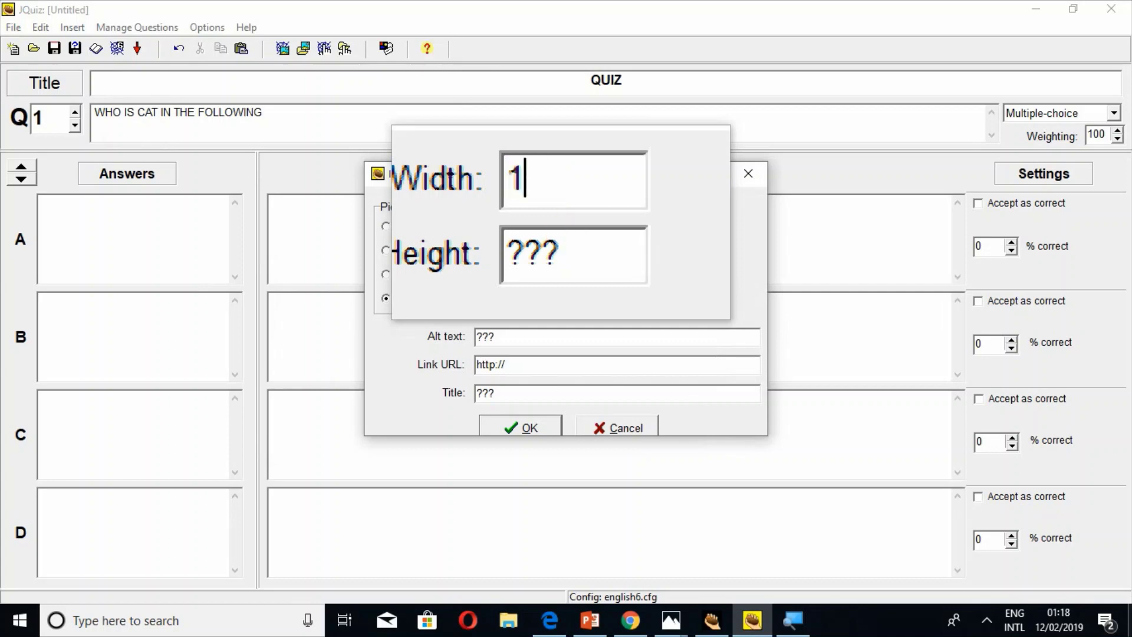
pyautogui.click(562, 230)
pyautogui.press('BackSpace')
pyautogui.press('BackSpace')
pyautogui.press('BackSpace')
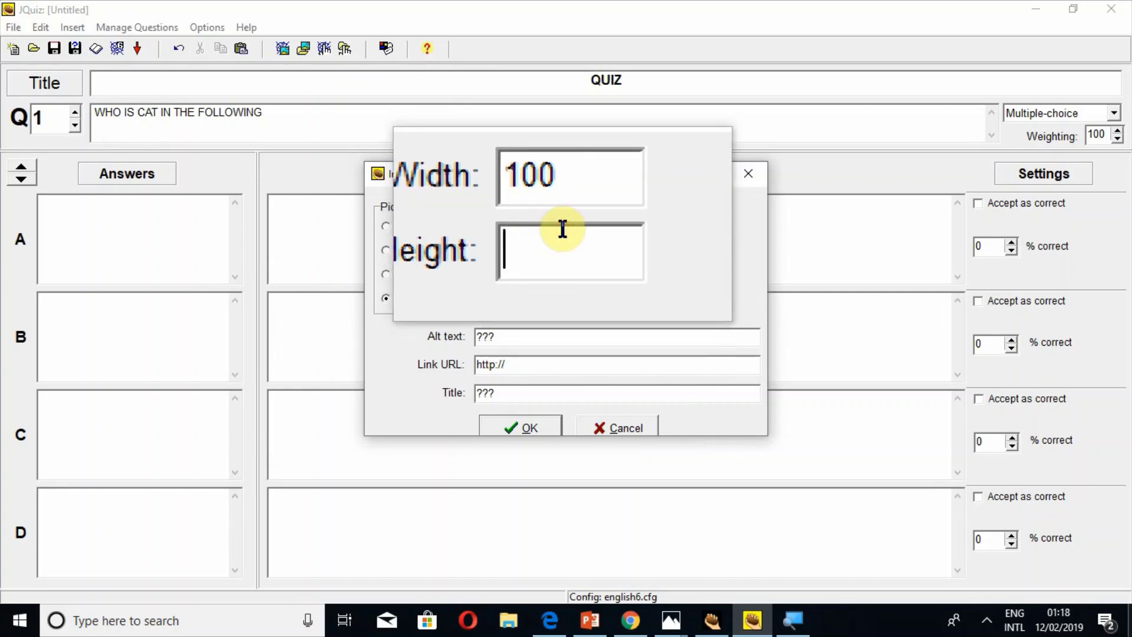
pyautogui.write('100')
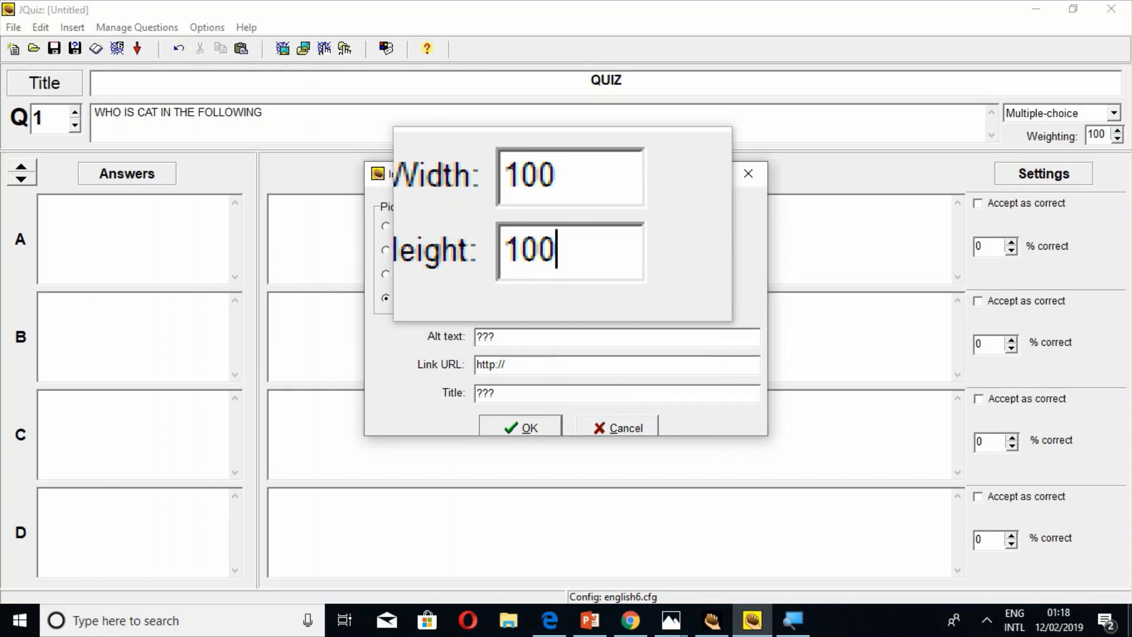
# Set the picture's alt text and title to H and clear the default link URL
pyautogui.click(508, 335)
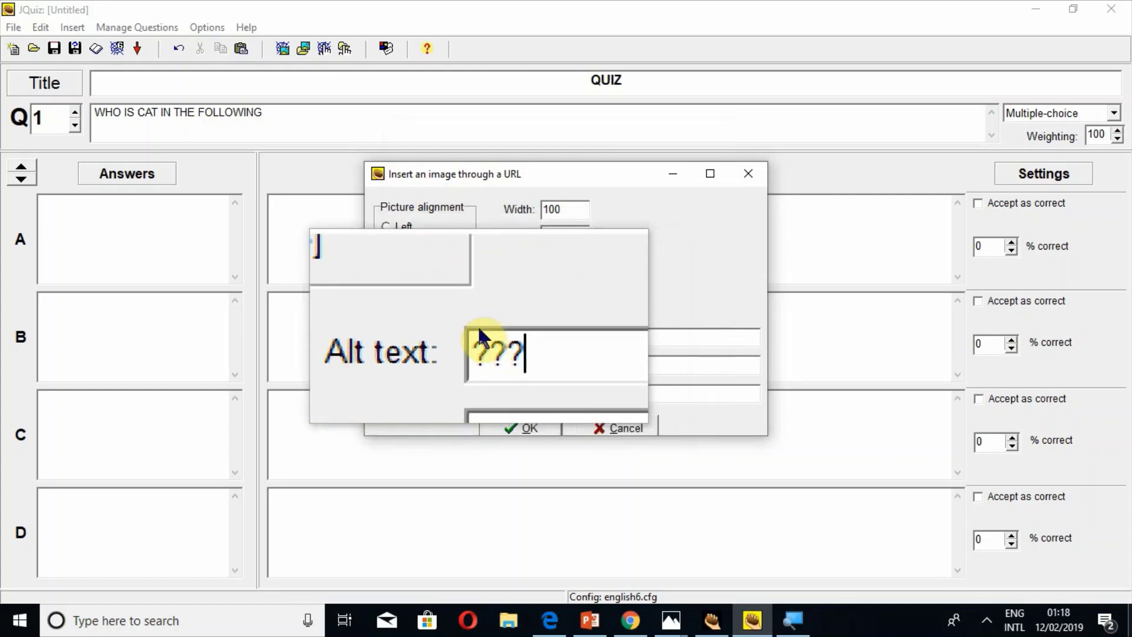
pyautogui.press('BackSpace')
pyautogui.press('BackSpace')
pyautogui.press('BackSpace')
pyautogui.write('H')
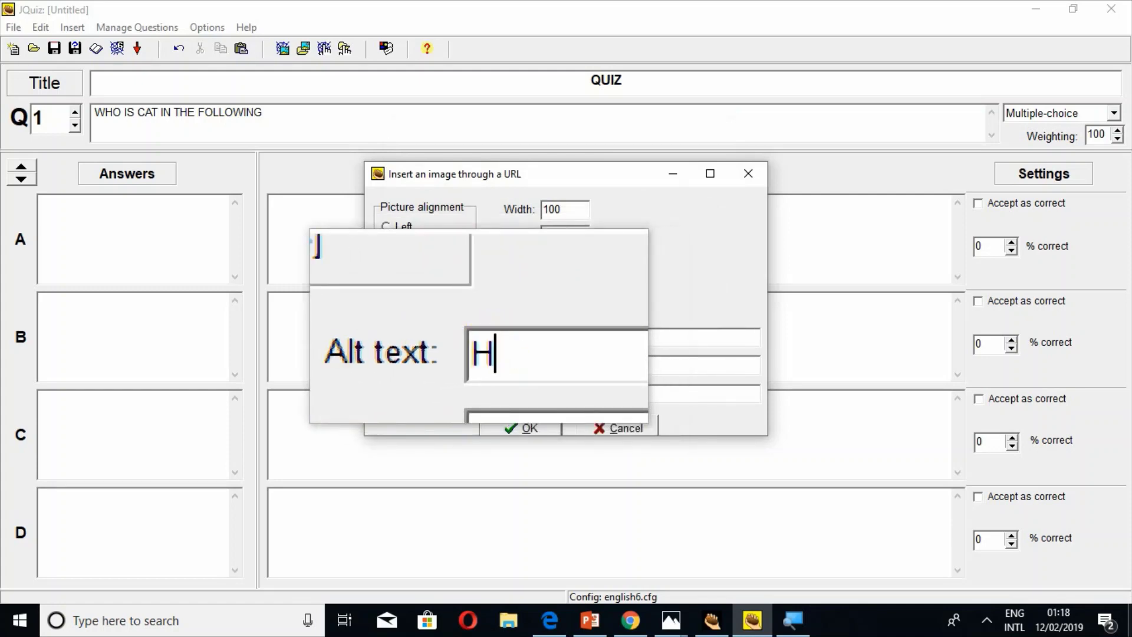
pyautogui.click(504, 387)
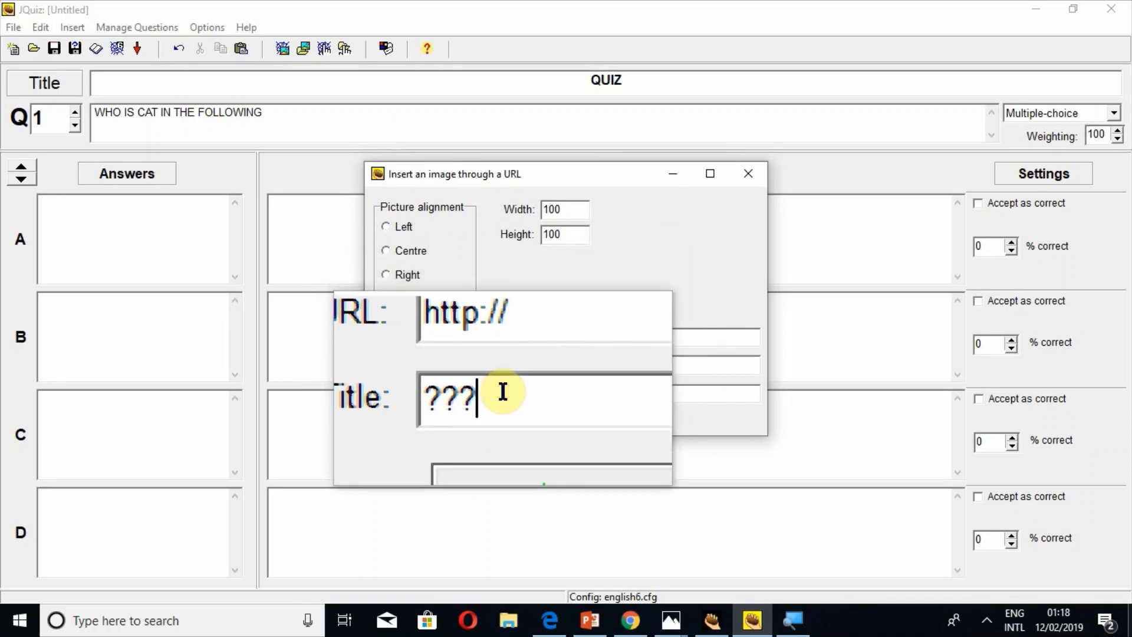
pyautogui.press('BackSpace')
pyautogui.press('BackSpace')
pyautogui.press('BackSpace')
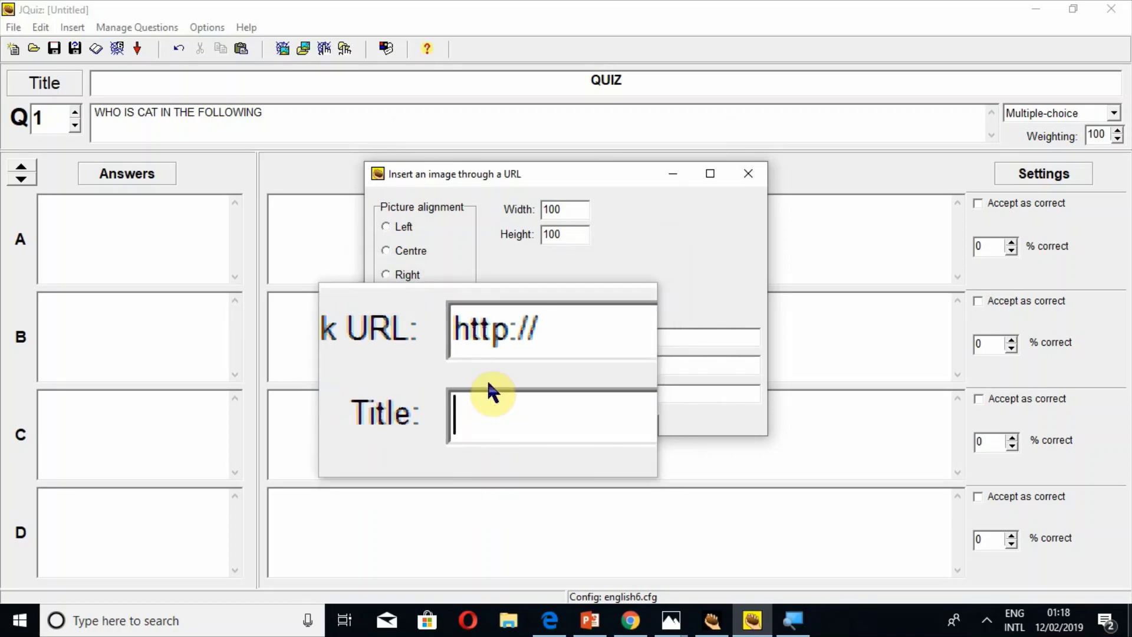
pyautogui.write('H')
pyautogui.click(516, 367)
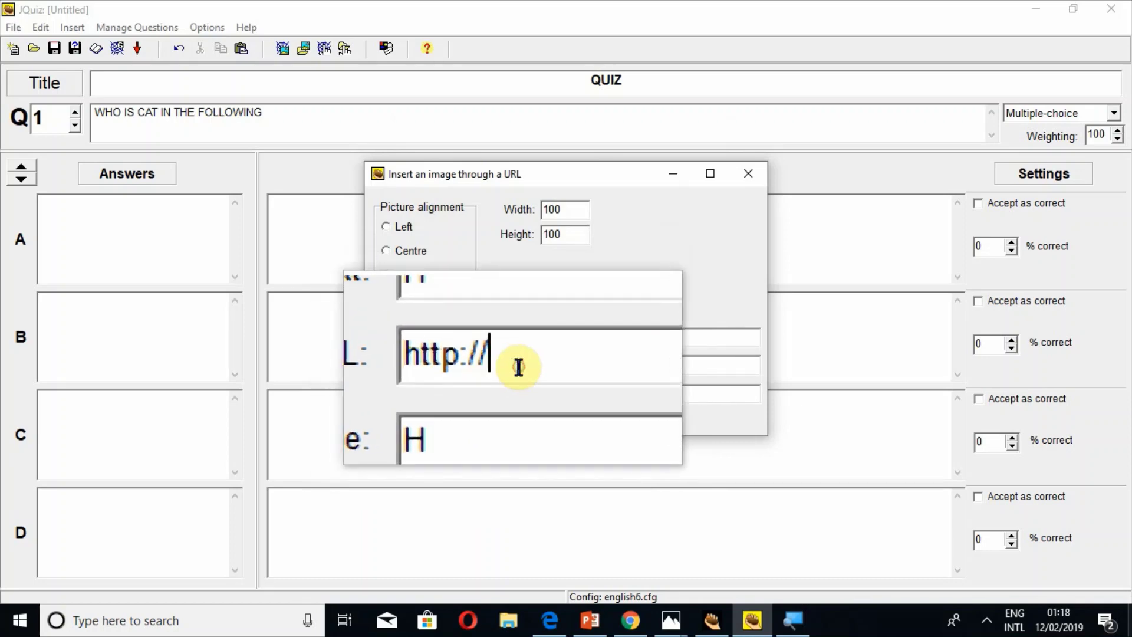
pyautogui.press('BackSpace')
pyautogui.press('BackSpace')
pyautogui.press('BackSpace')
pyautogui.press('BackSpace')
pyautogui.press('BackSpace')
pyautogui.press('BackSpace')
pyautogui.press('BackSpace')
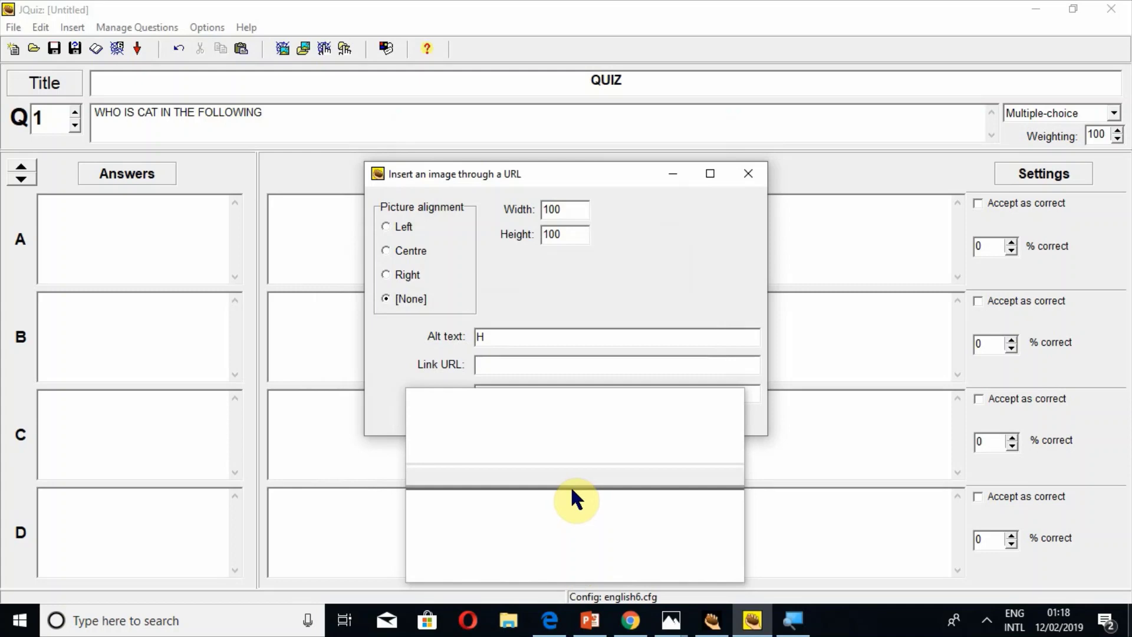
pyautogui.click(630, 620)
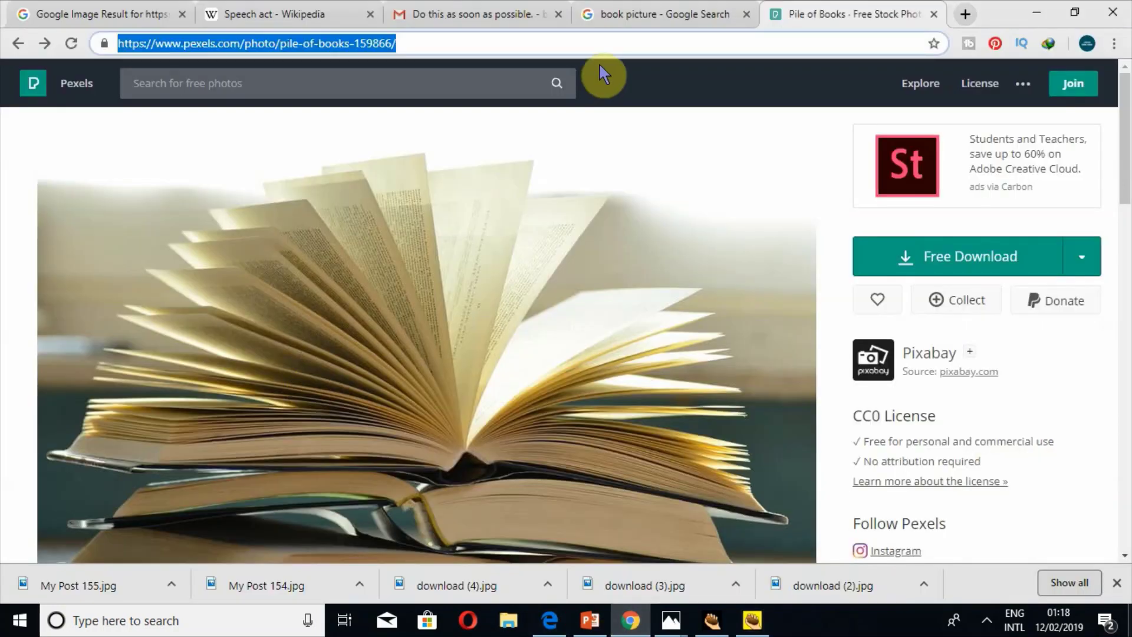
# Copy the image address of the Pexels book photo in Chrome and return to JQuiz
pyautogui.click(544, 47)
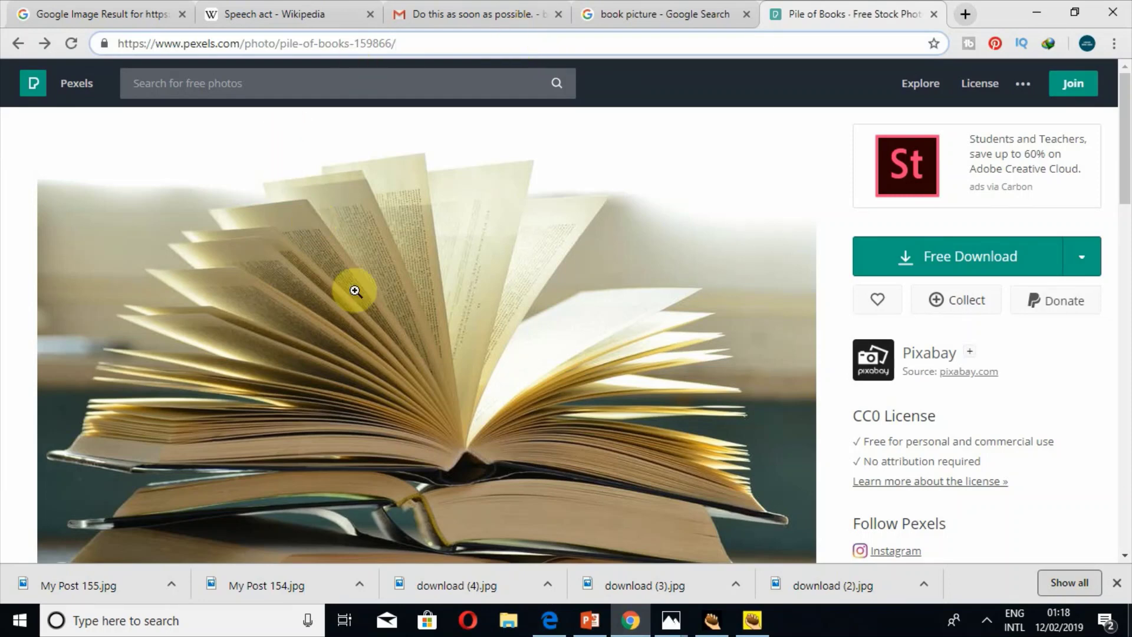
pyautogui.rightClick(416, 197)
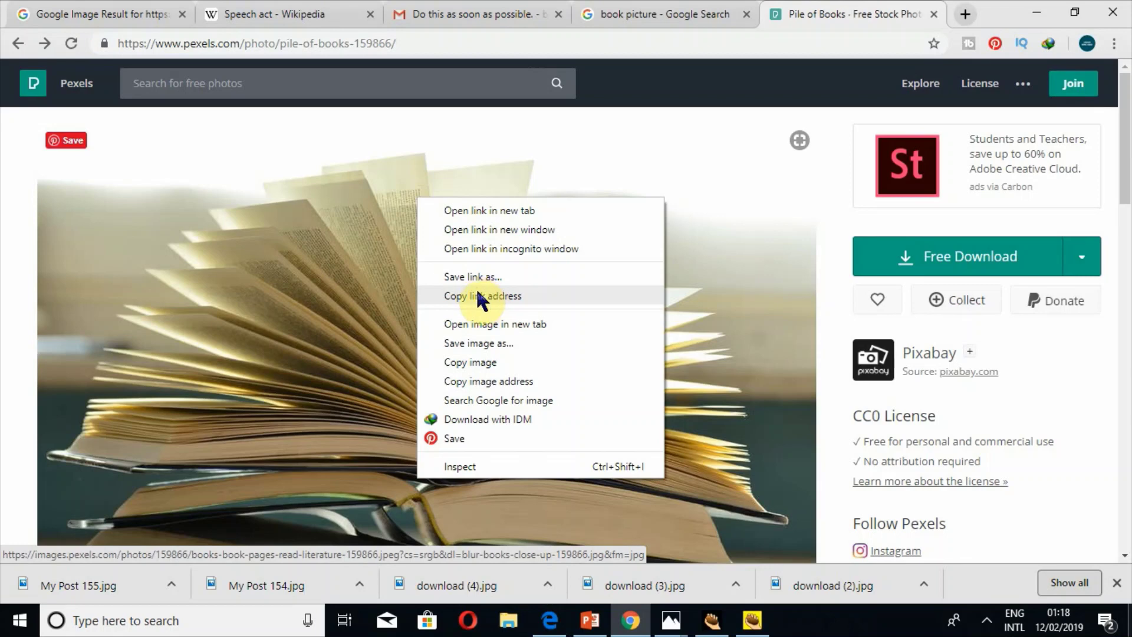
pyautogui.press('super+plus')
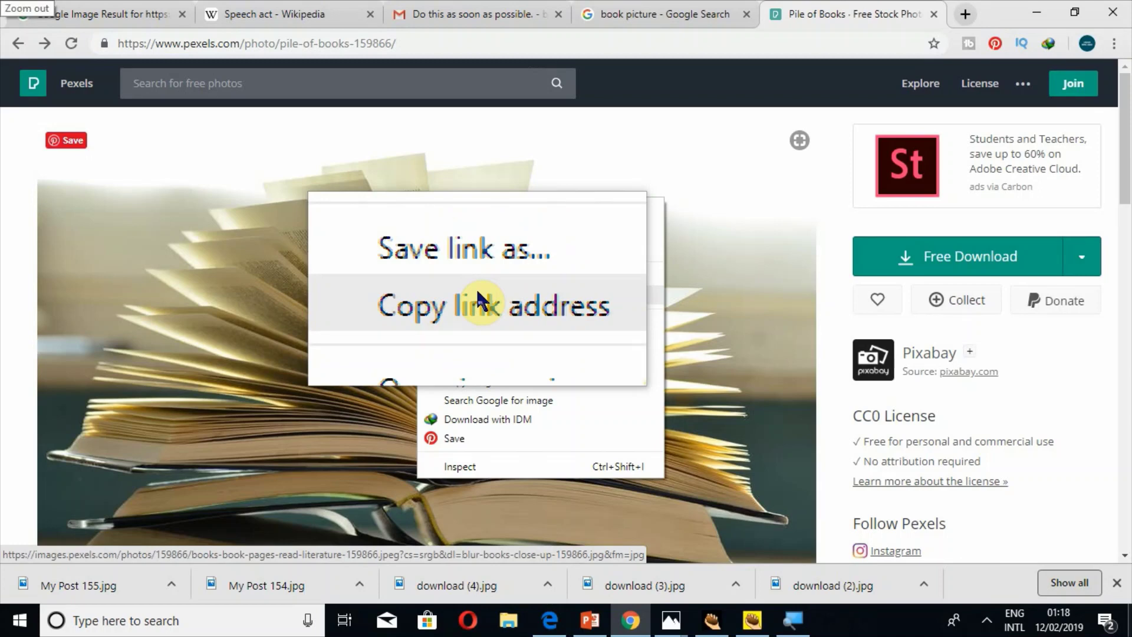
pyautogui.click(479, 301)
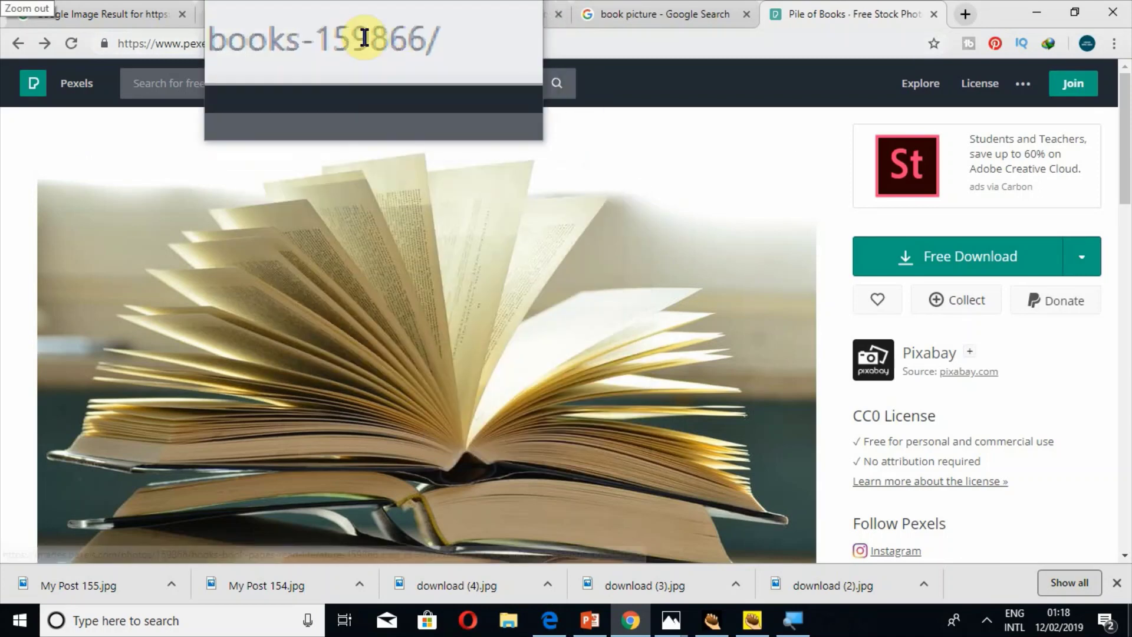
pyautogui.click(364, 41)
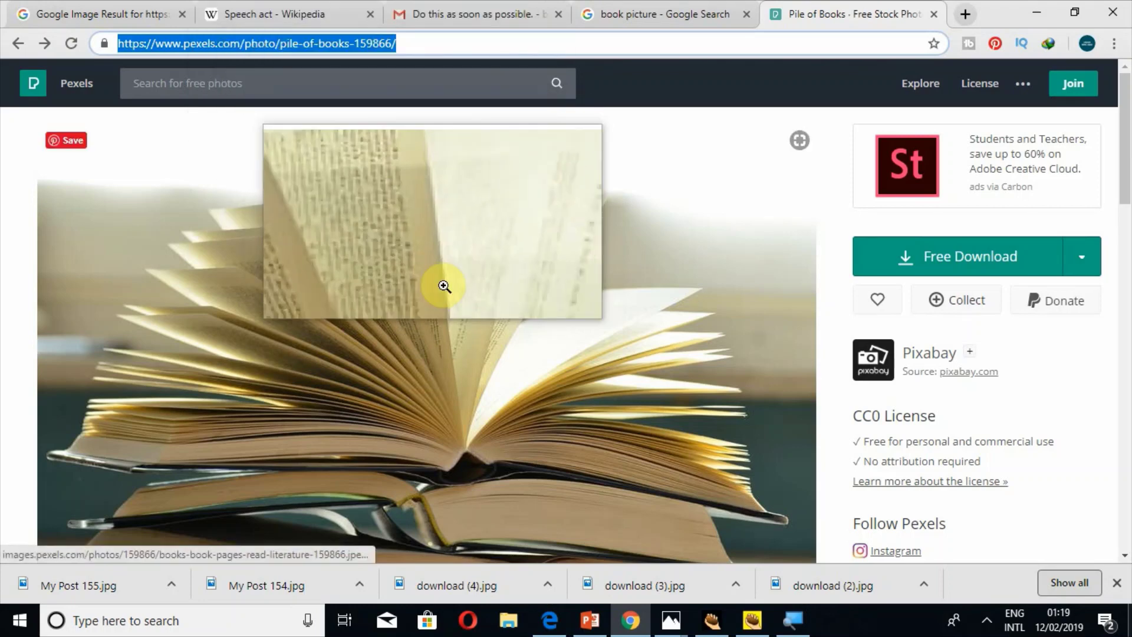
pyautogui.press('super+Escape')
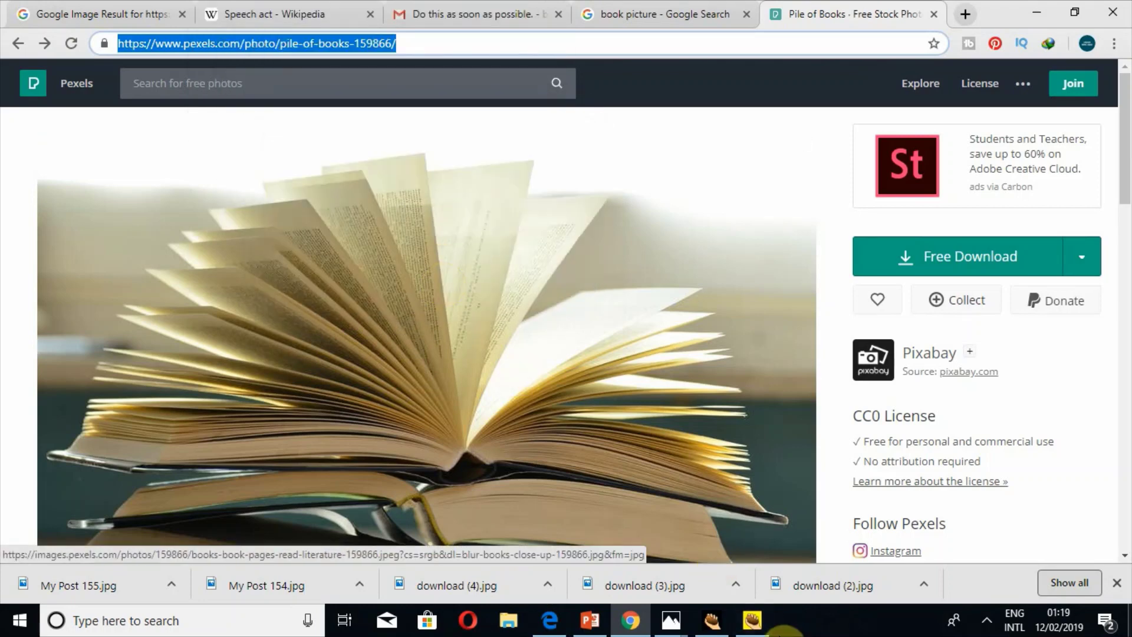
pyautogui.click(755, 624)
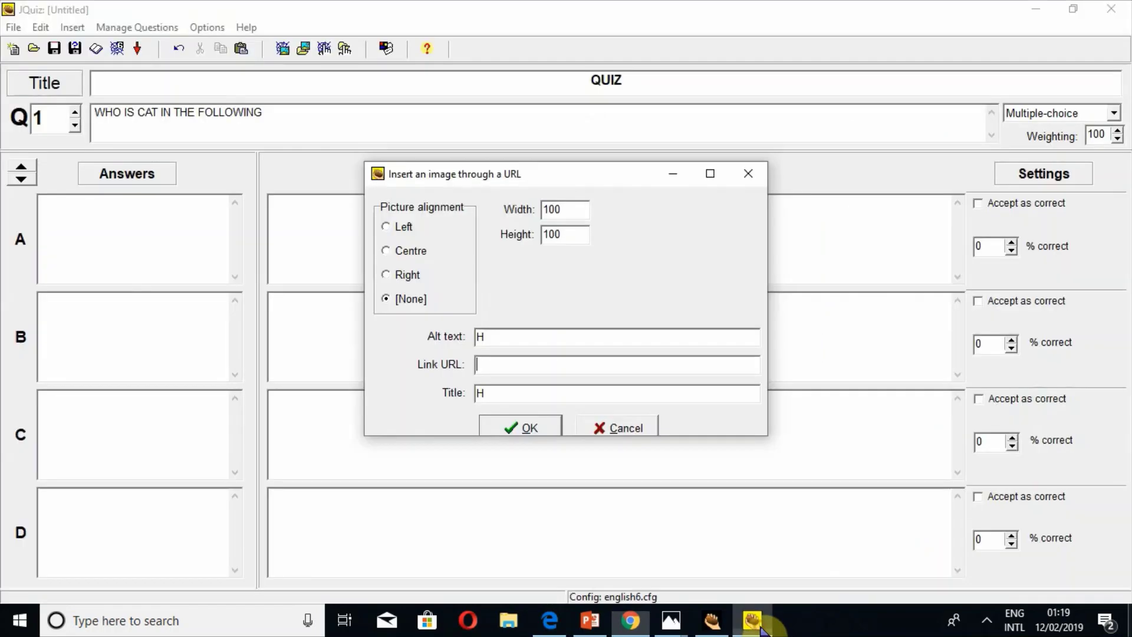
# Paste the Pexels photo address as the Link URL and insert the 100×100 image into answer A
pyautogui.click(541, 367)
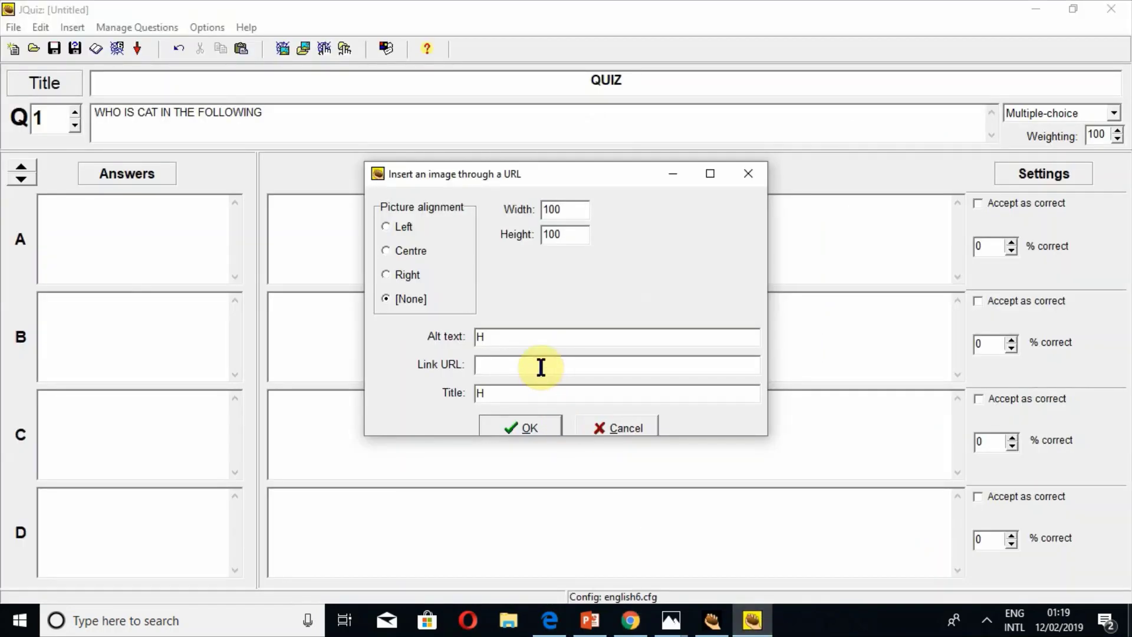
pyautogui.rightClick(540, 366)
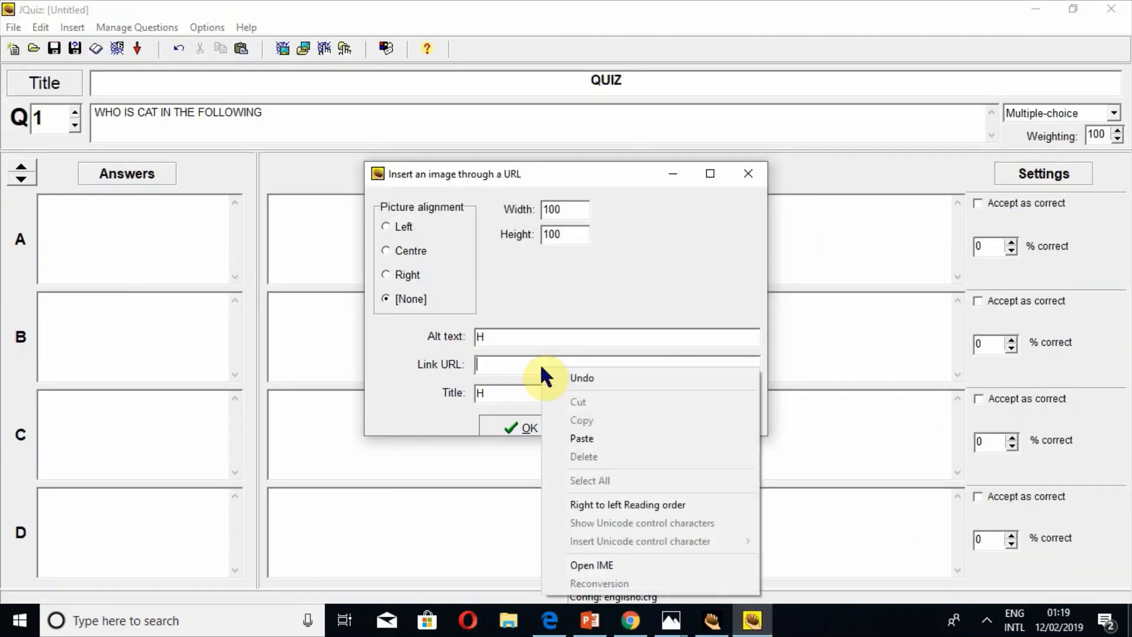
pyautogui.click(581, 439)
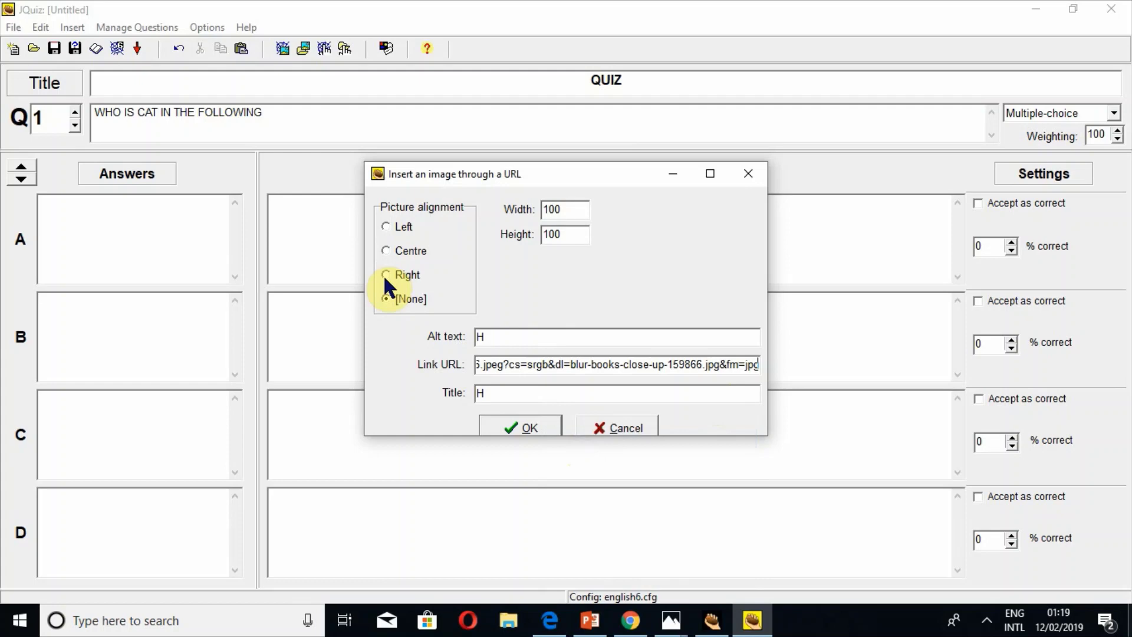
pyautogui.click(512, 427)
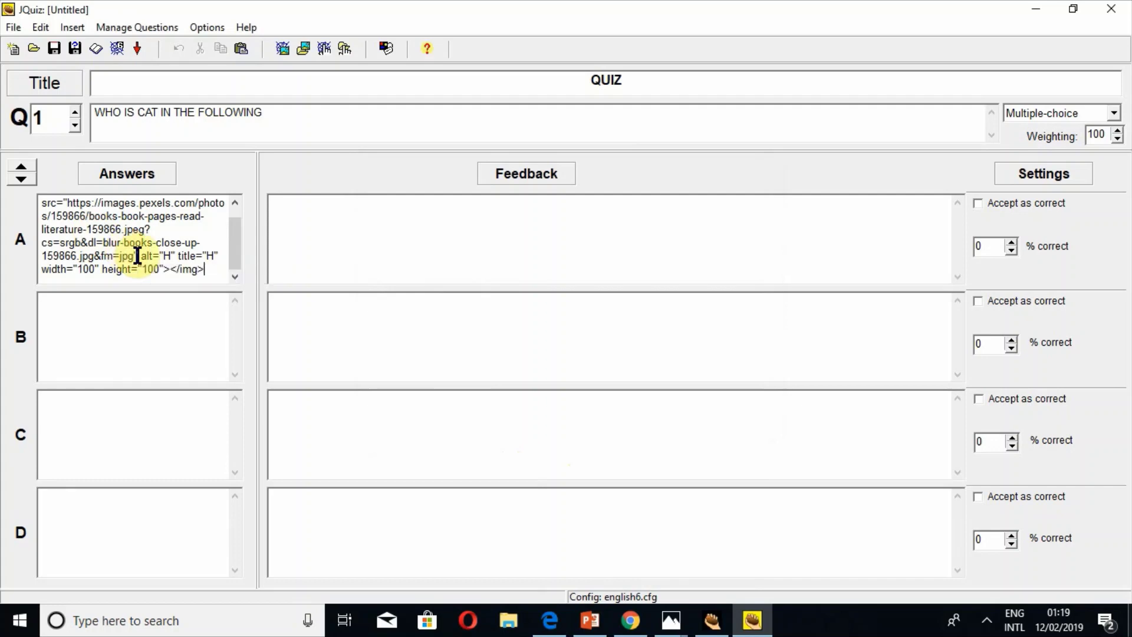
pyautogui.press('super+plus')
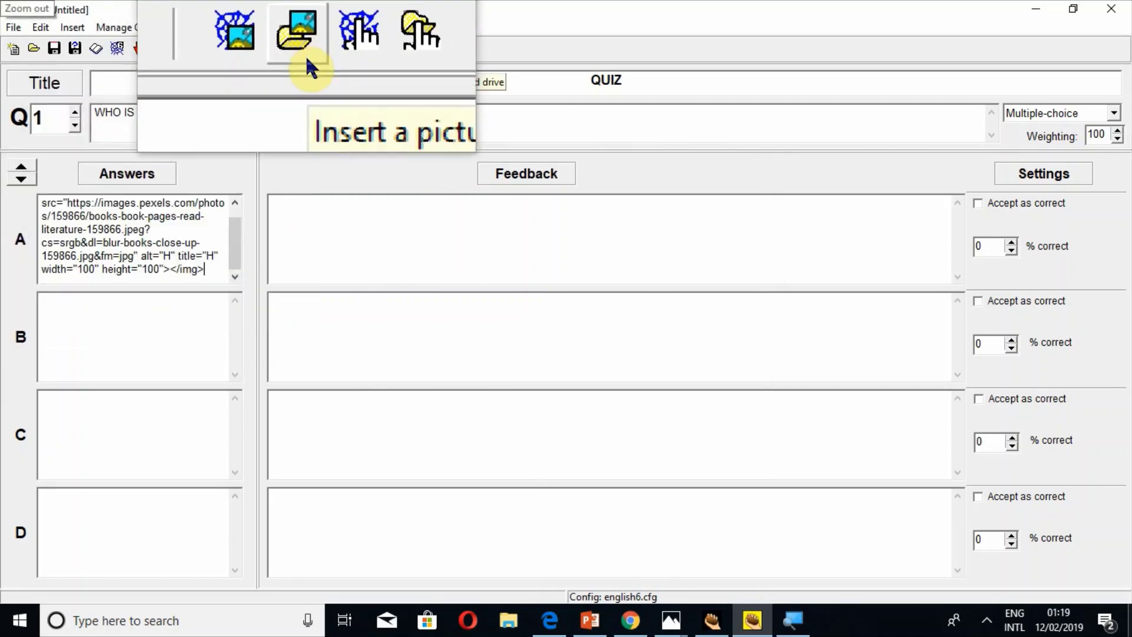
# Save the quiz as QUIZ.jqz on the Desktop, as required before inserting a local picture
pyautogui.click(305, 54)
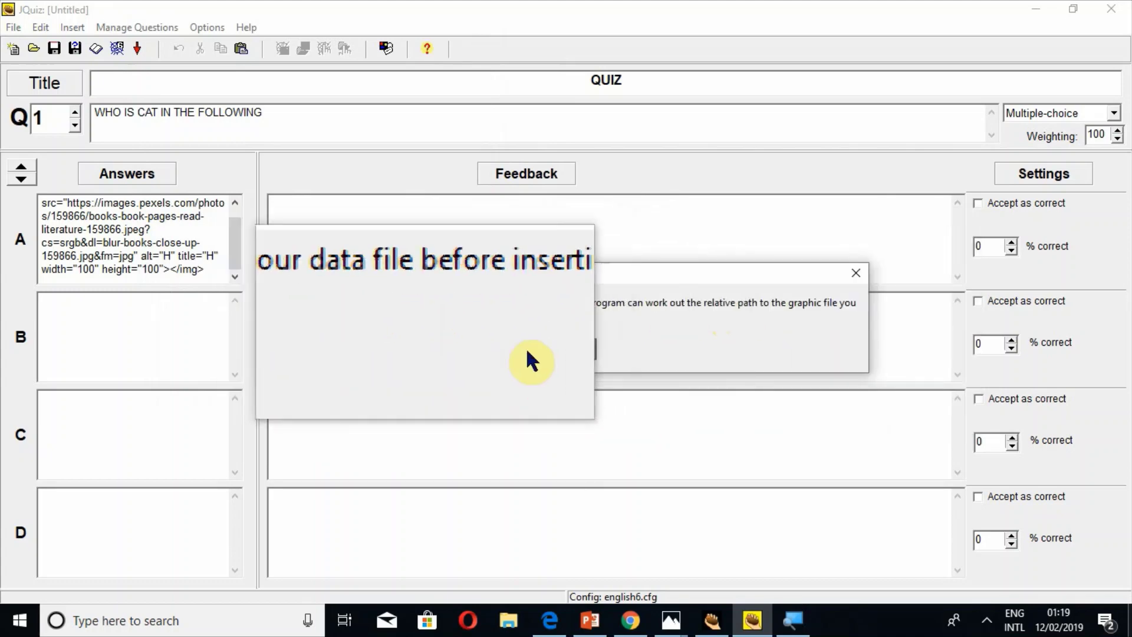
pyautogui.click(565, 354)
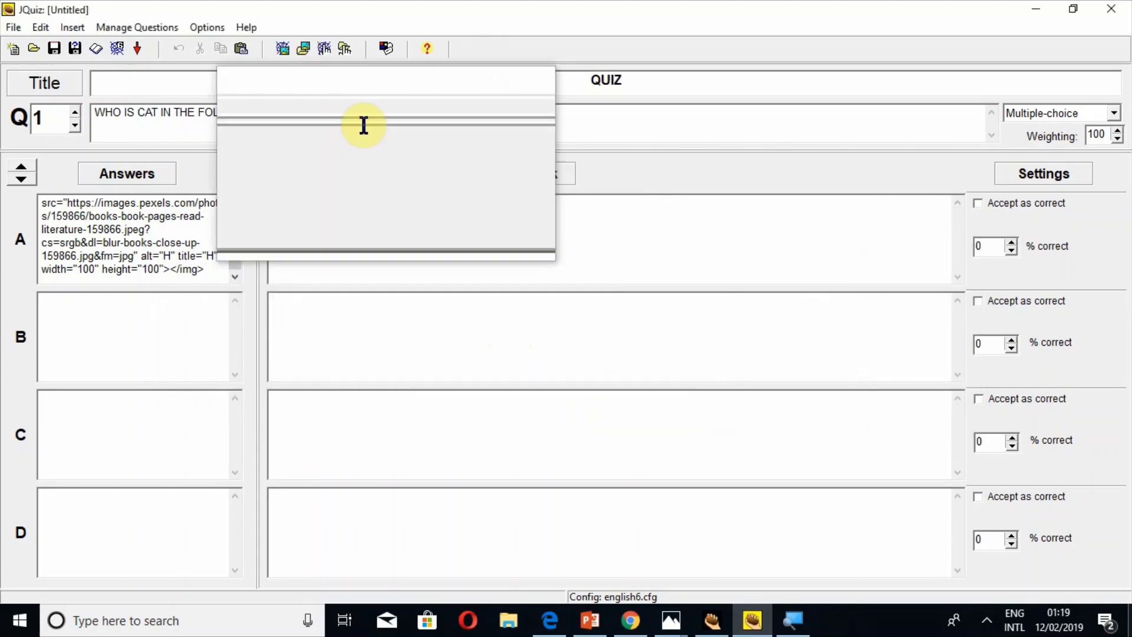
pyautogui.click(53, 49)
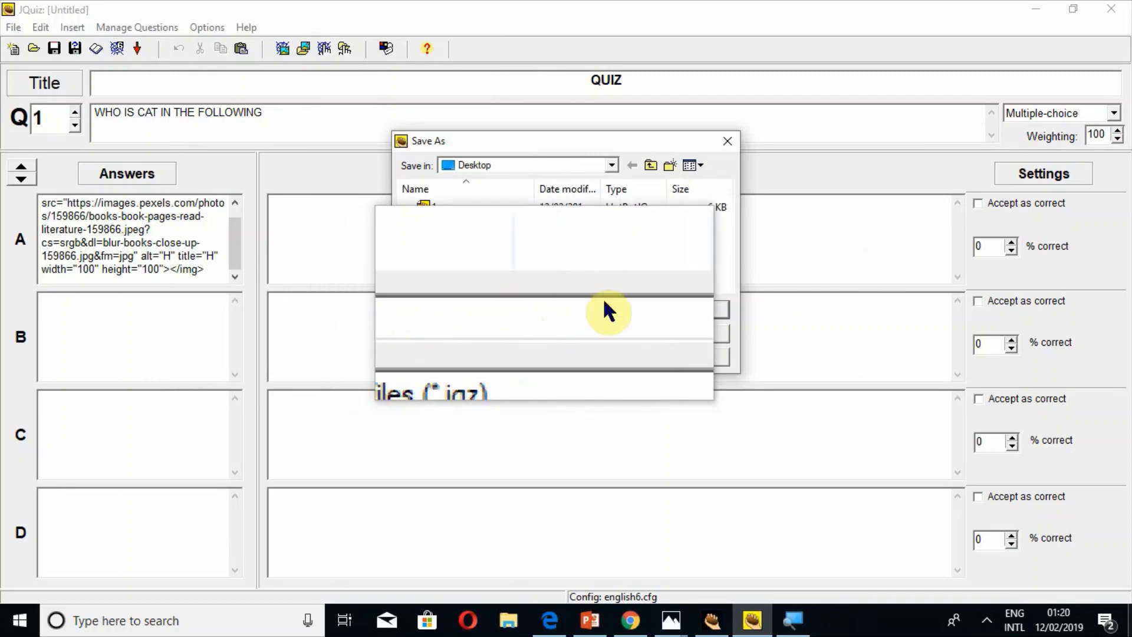
pyautogui.click(678, 308)
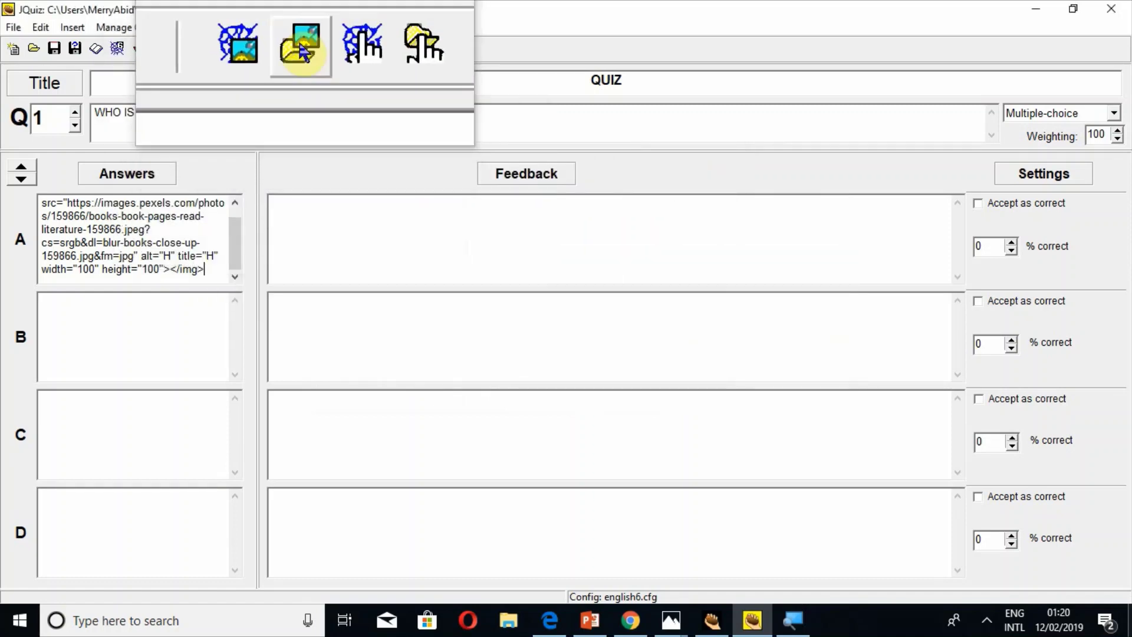
# Try inserting a local picture into answer B, but find no valid images on the Desktop
pyautogui.click(302, 48)
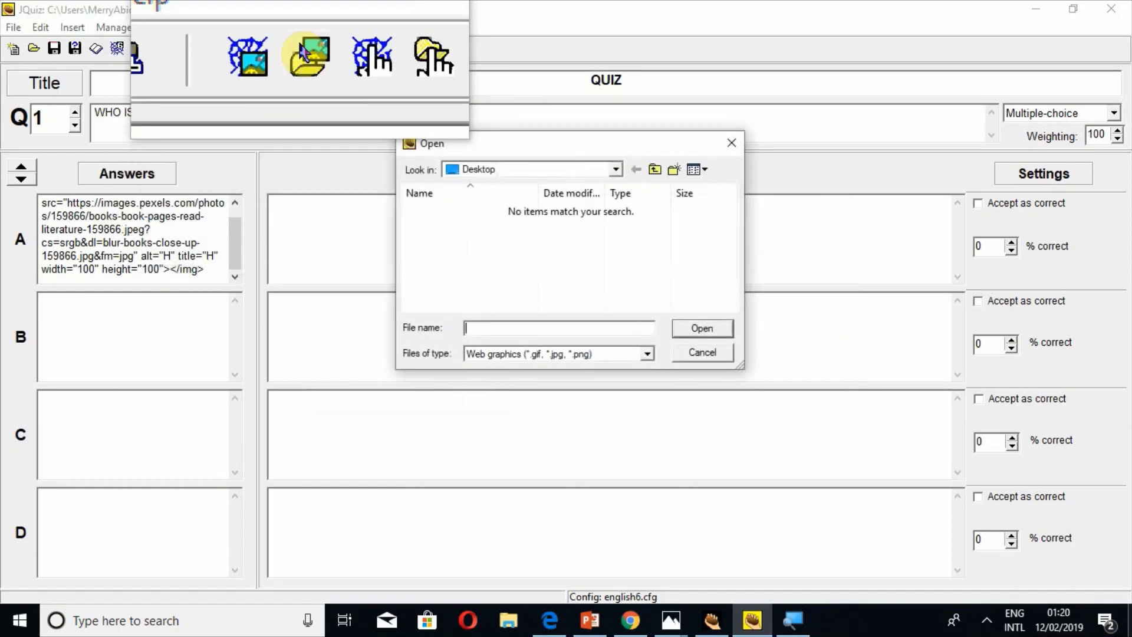
pyautogui.click(690, 351)
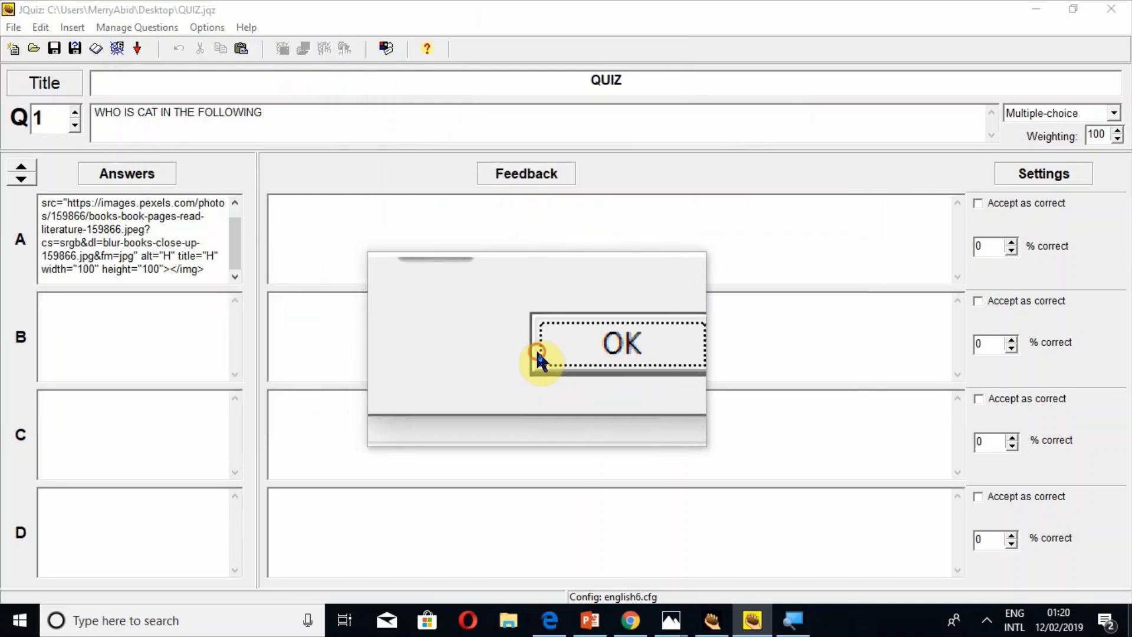
pyautogui.click(536, 348)
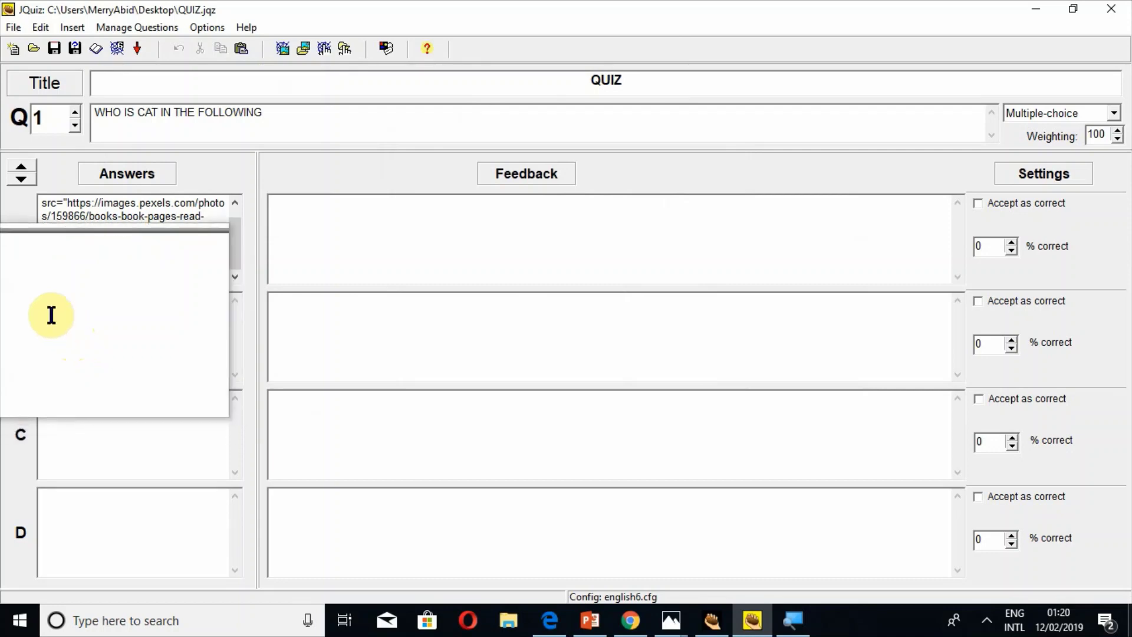
pyautogui.click(73, 338)
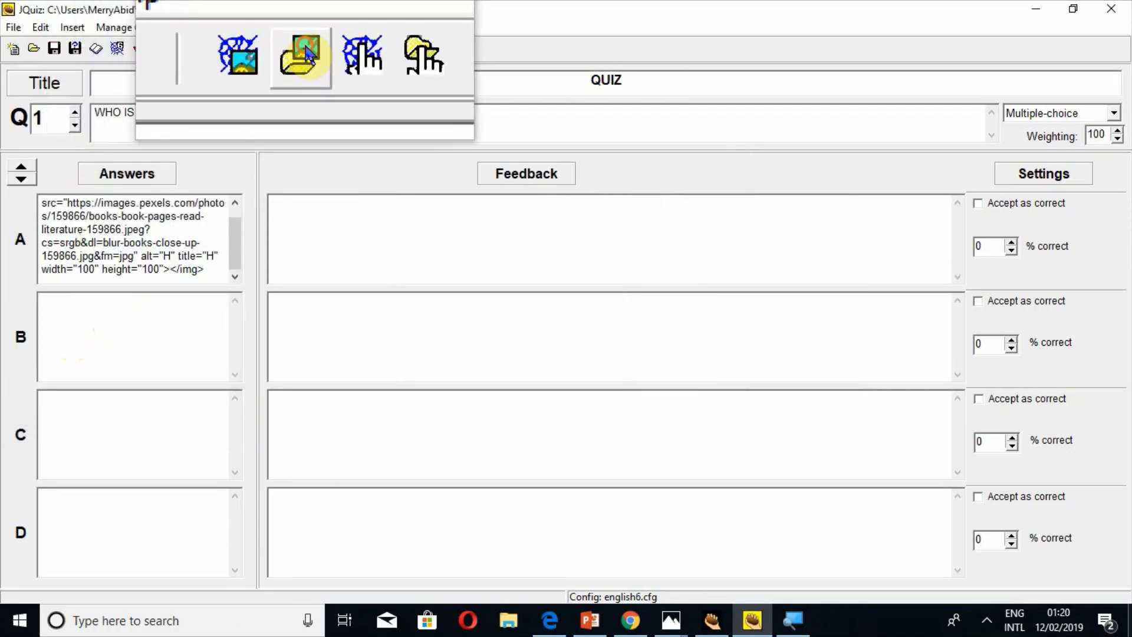
pyautogui.click(300, 52)
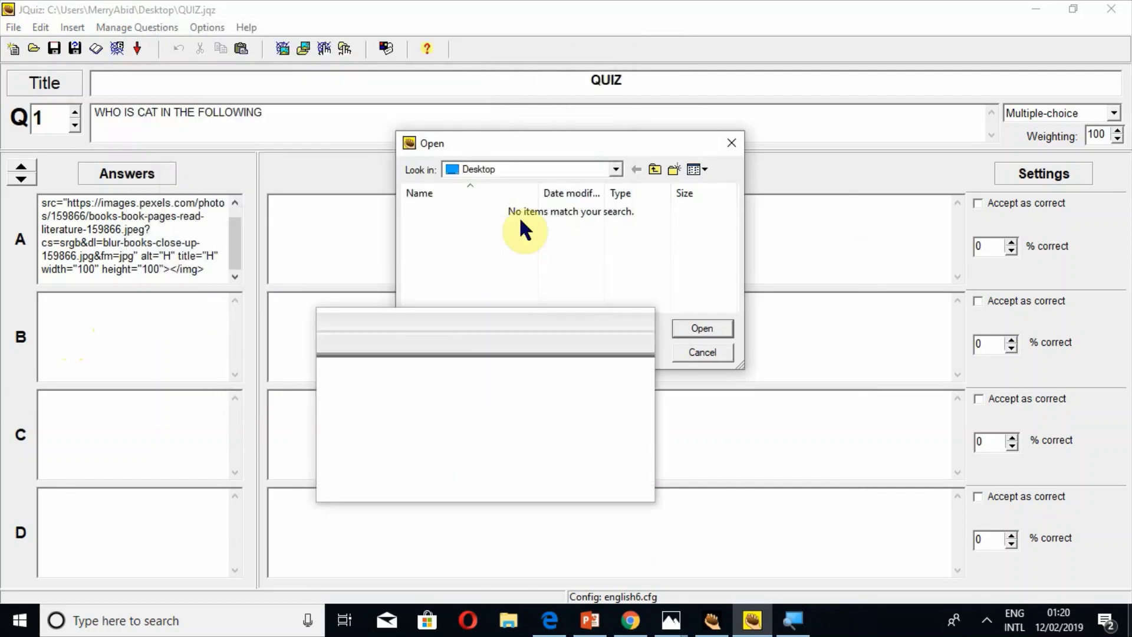
pyautogui.click(475, 164)
pyautogui.click(613, 165)
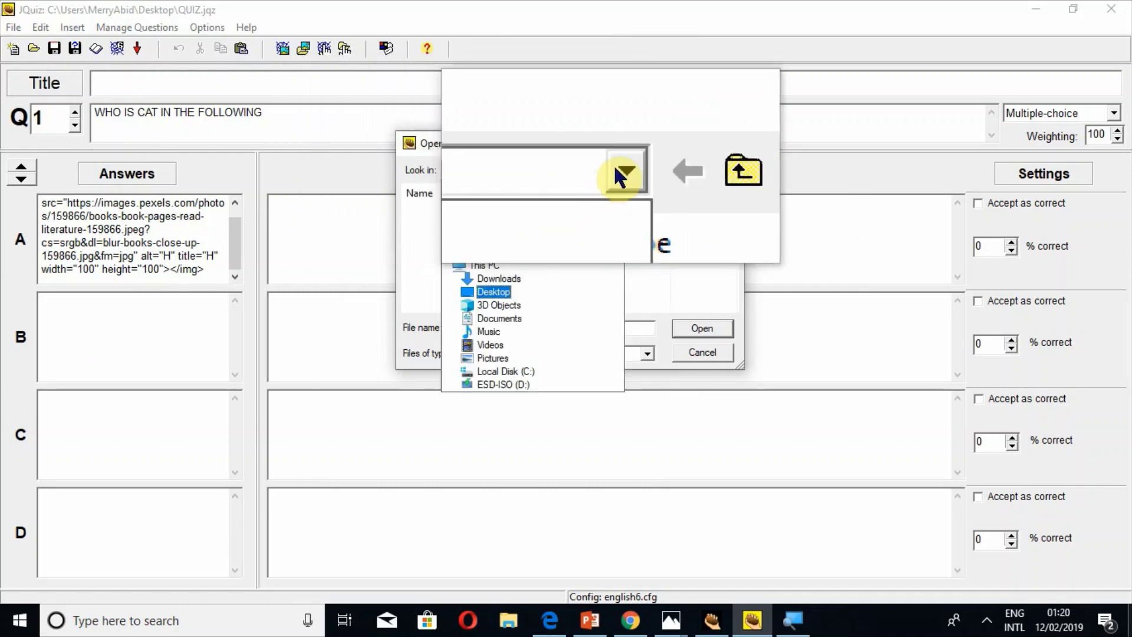
pyautogui.click(613, 166)
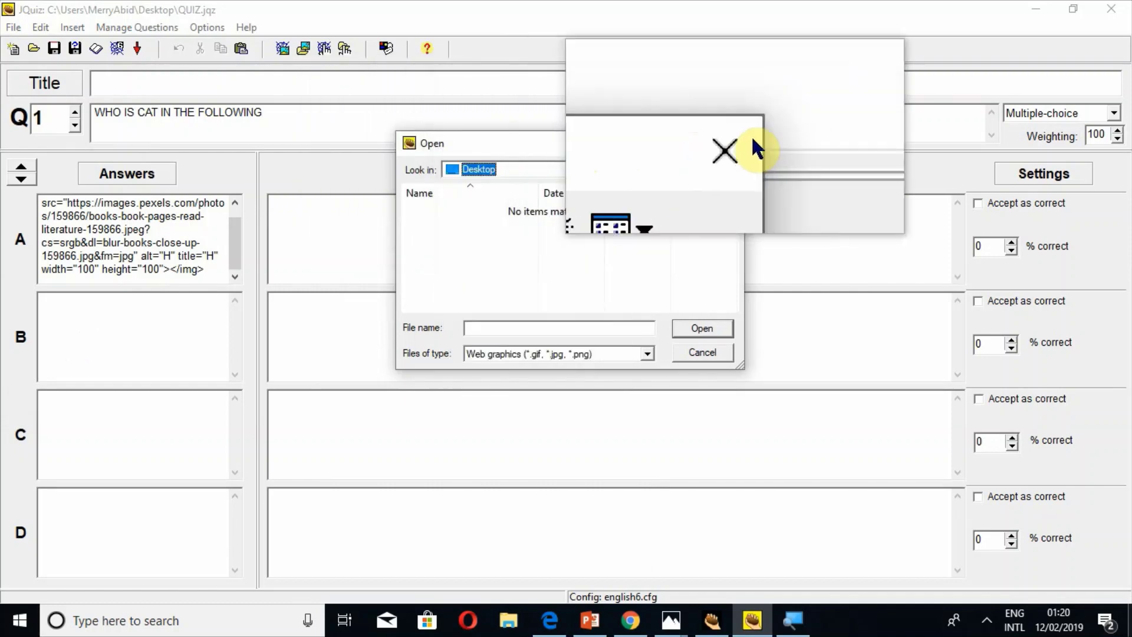
pyautogui.click(726, 145)
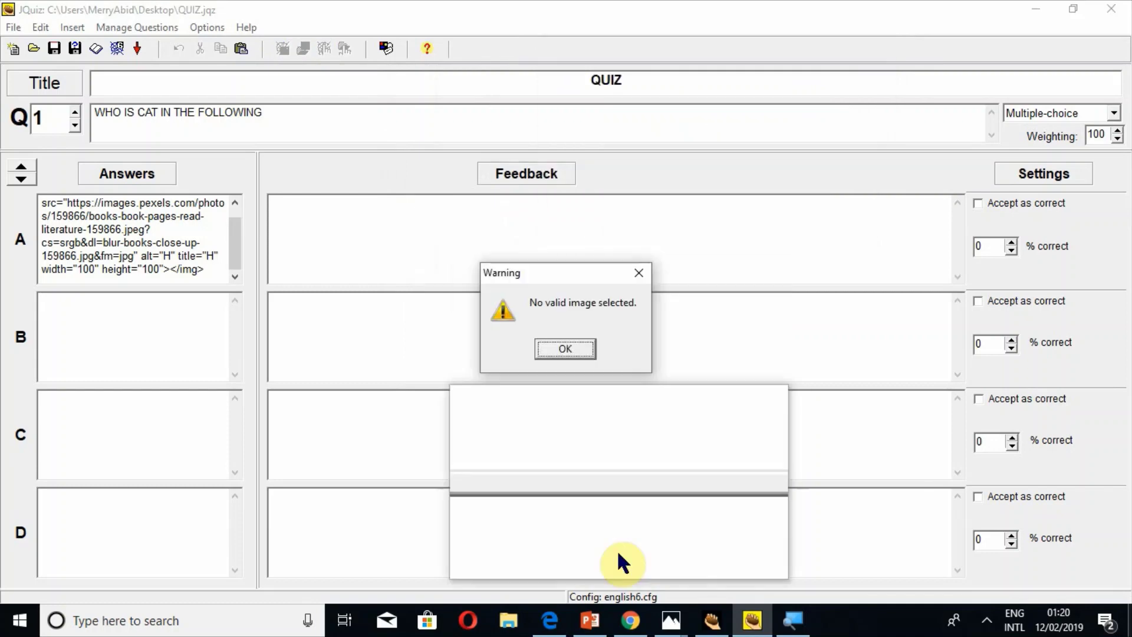
# Save the stacked-books photo from Chrome's 'book picture' image results to the Desktop, then return to JQuiz
pyautogui.click(574, 354)
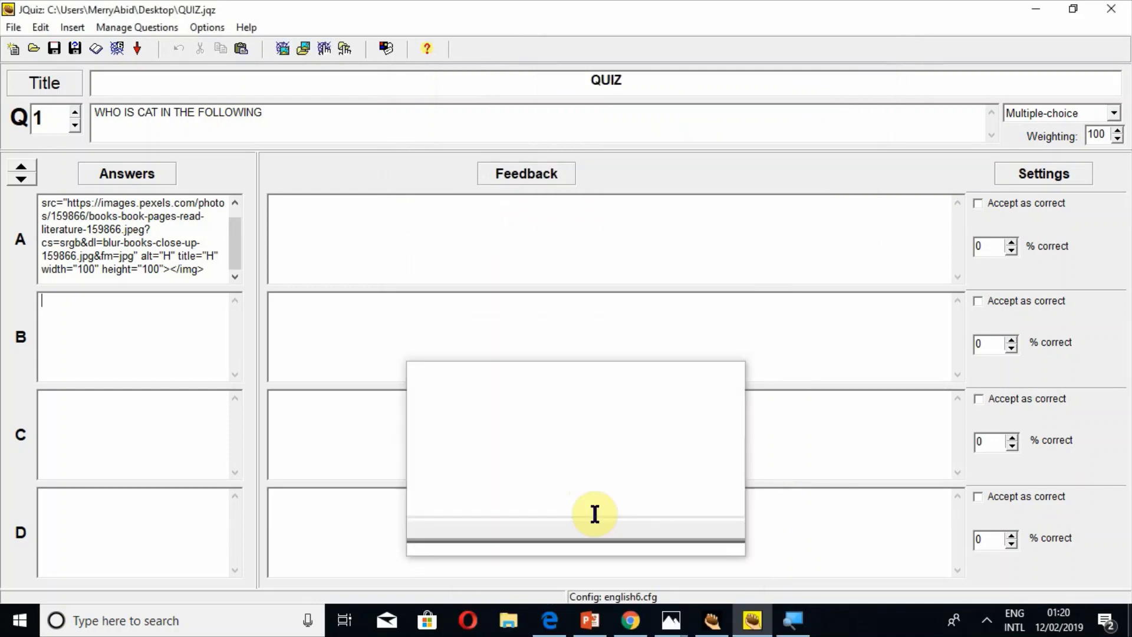
pyautogui.click(630, 620)
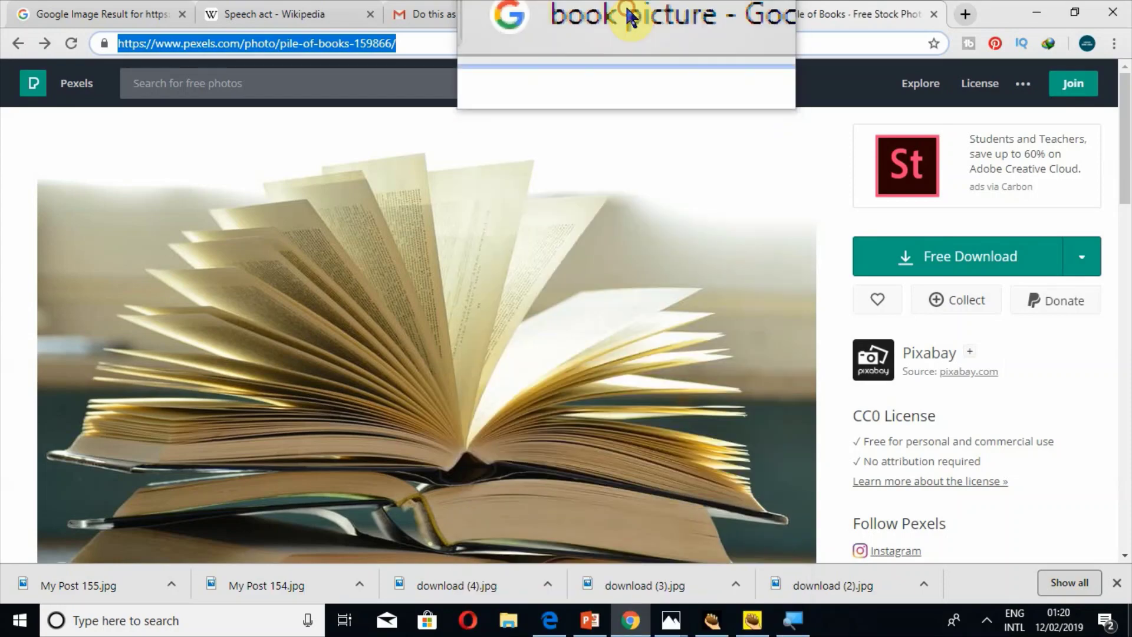
pyautogui.click(626, 14)
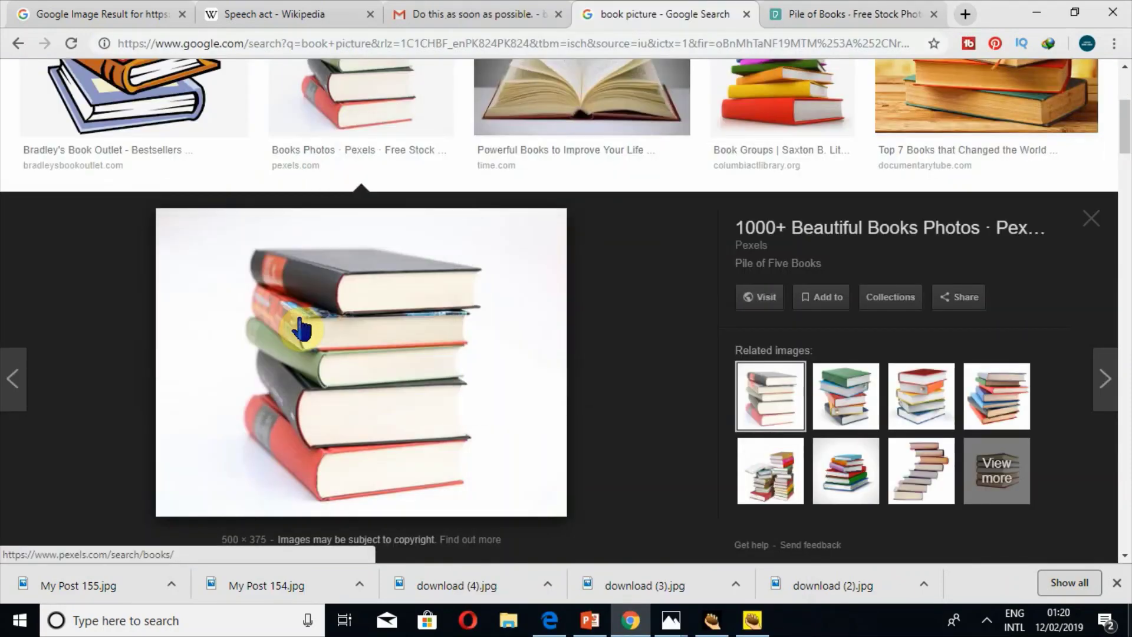
pyautogui.rightClick(298, 316)
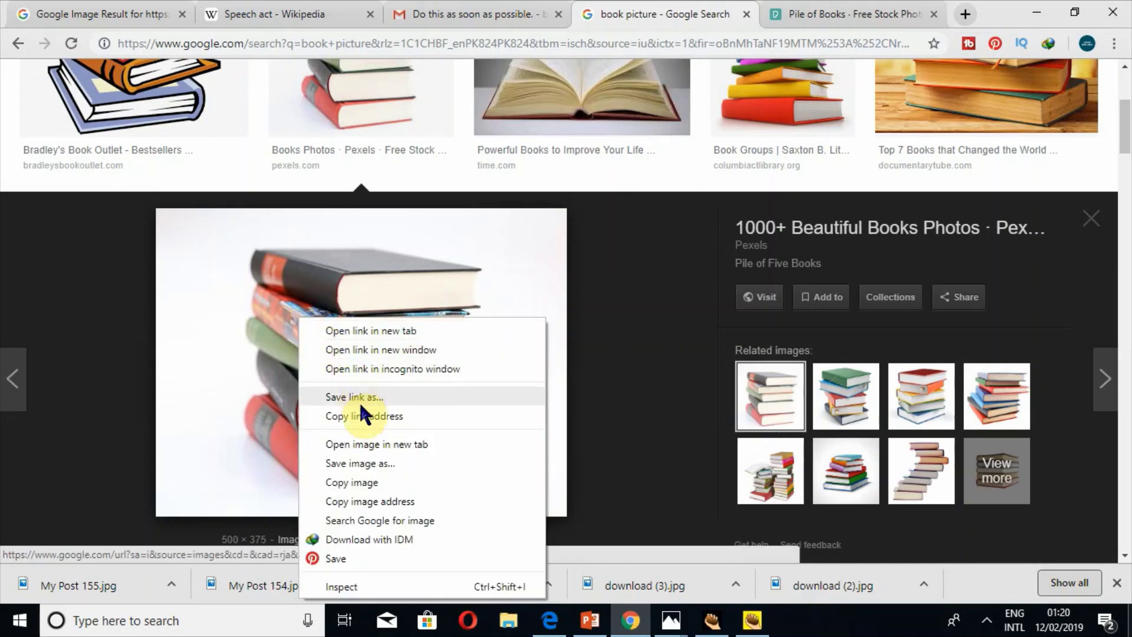
pyautogui.click(376, 458)
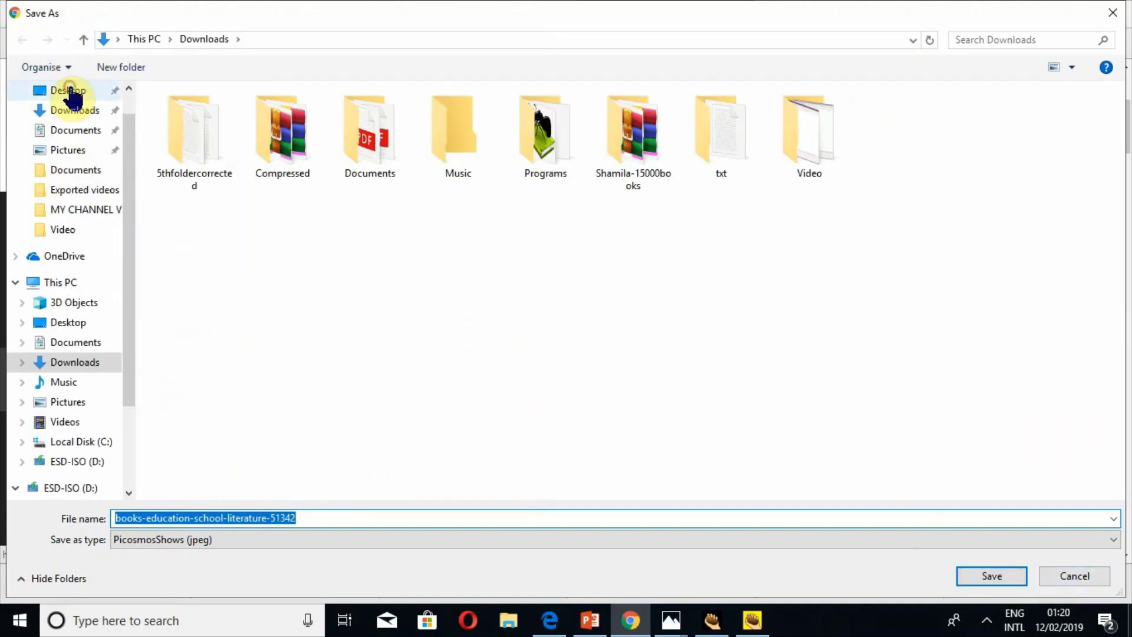
pyautogui.click(70, 91)
pyautogui.click(996, 575)
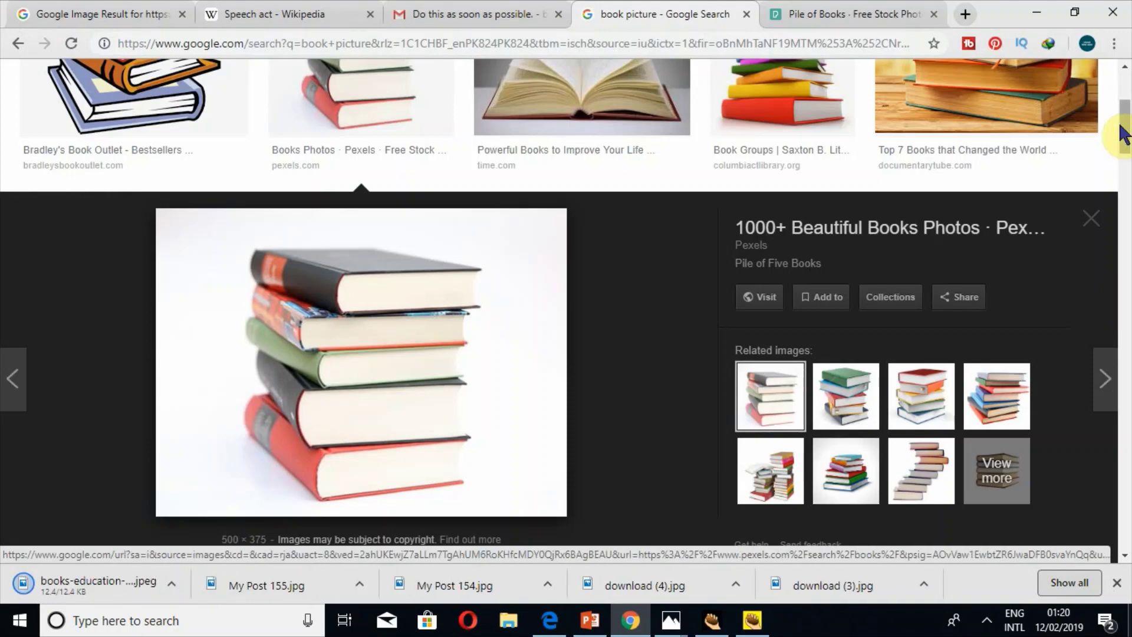
pyautogui.scroll(4, 1125, 89)
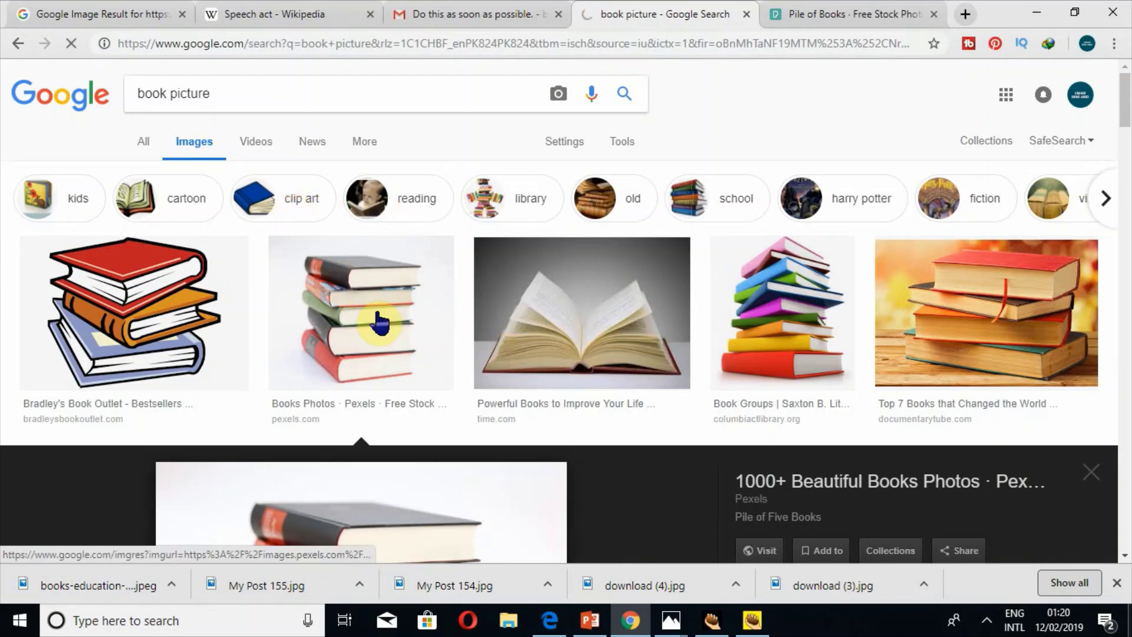
pyautogui.rightClick(565, 306)
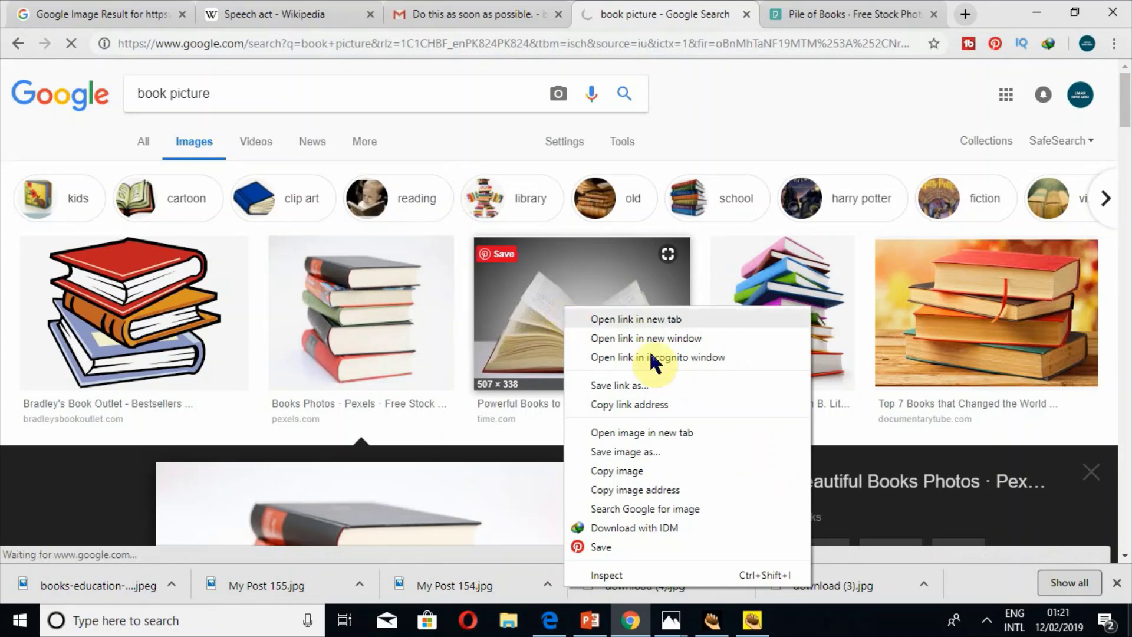
pyautogui.click(1050, 7)
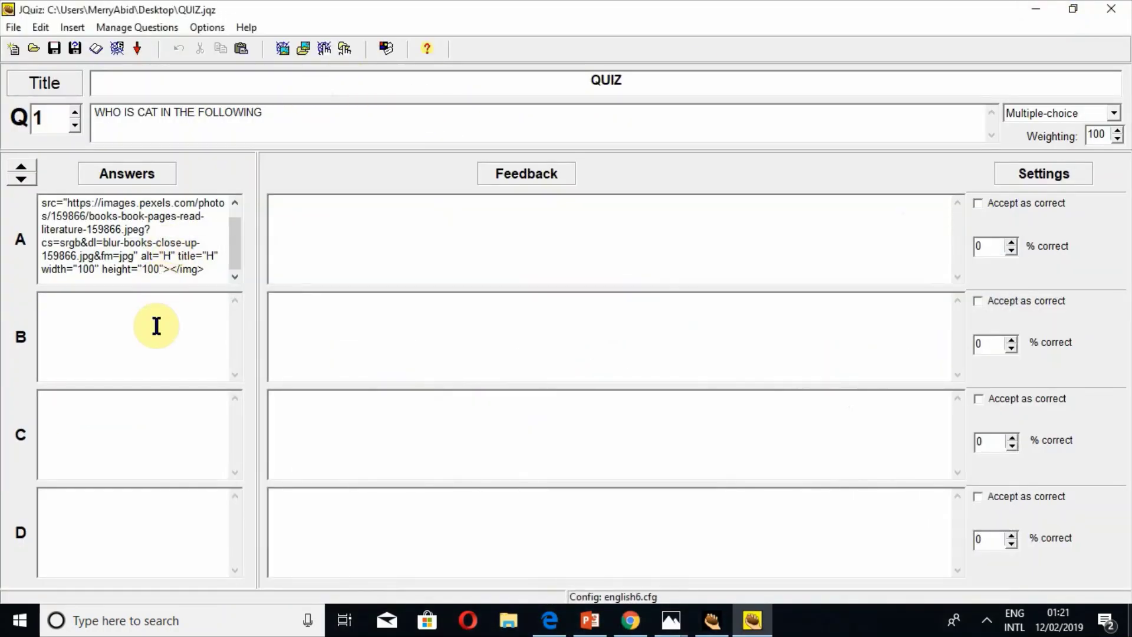
# Look through the Desktop in the local-picture Open dialog, which lists no image files yet
pyautogui.click(304, 48)
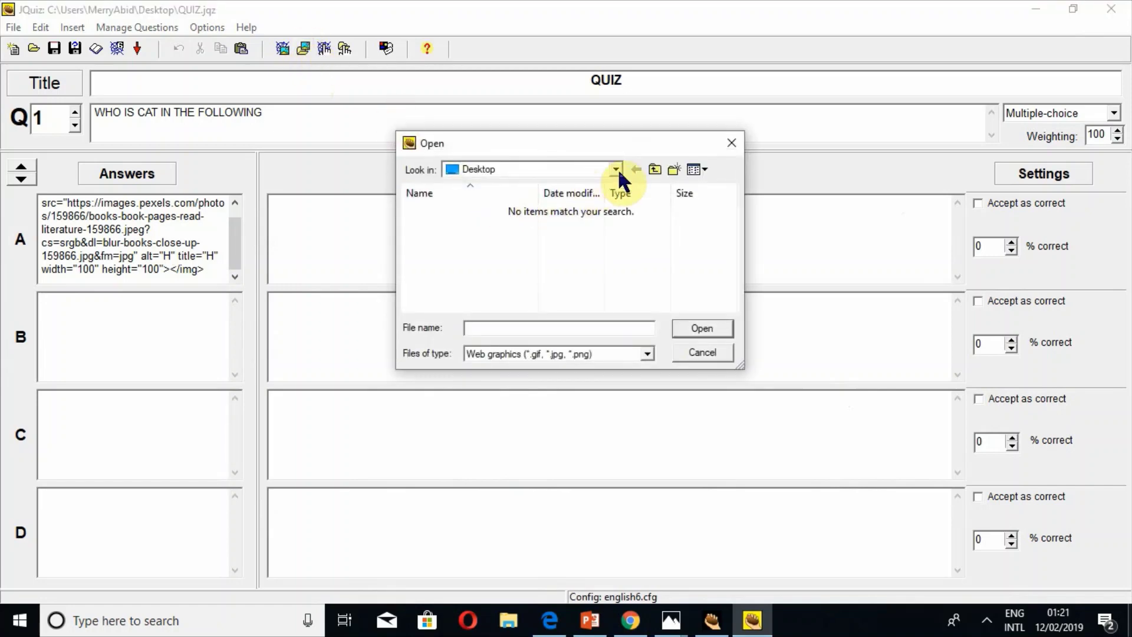
pyautogui.click(616, 169)
pyautogui.click(616, 169)
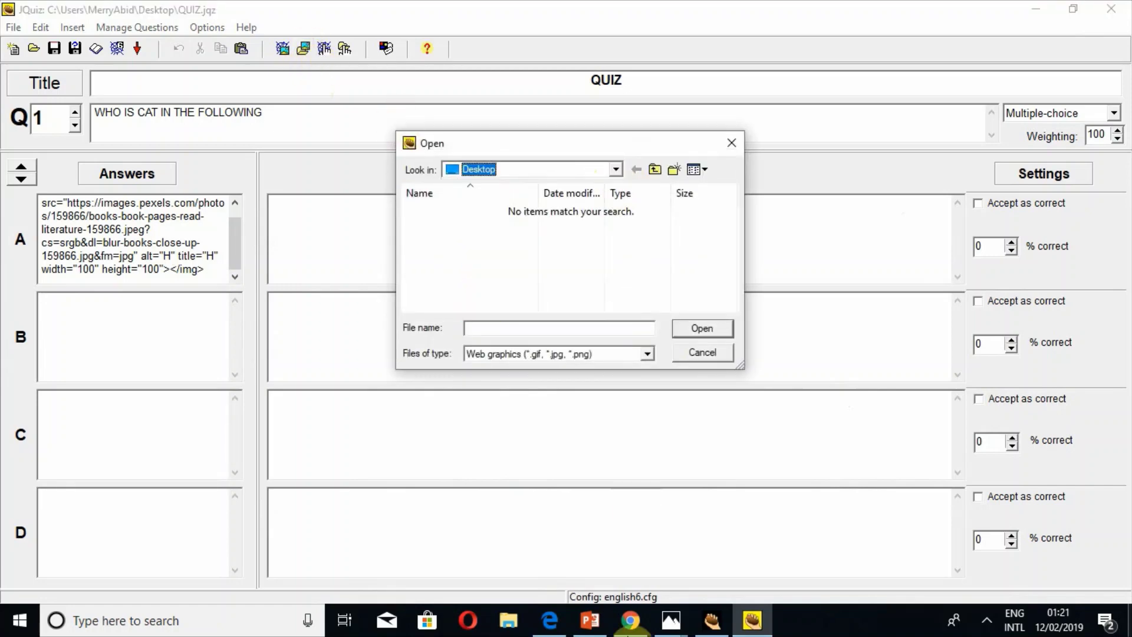
pyautogui.click(630, 620)
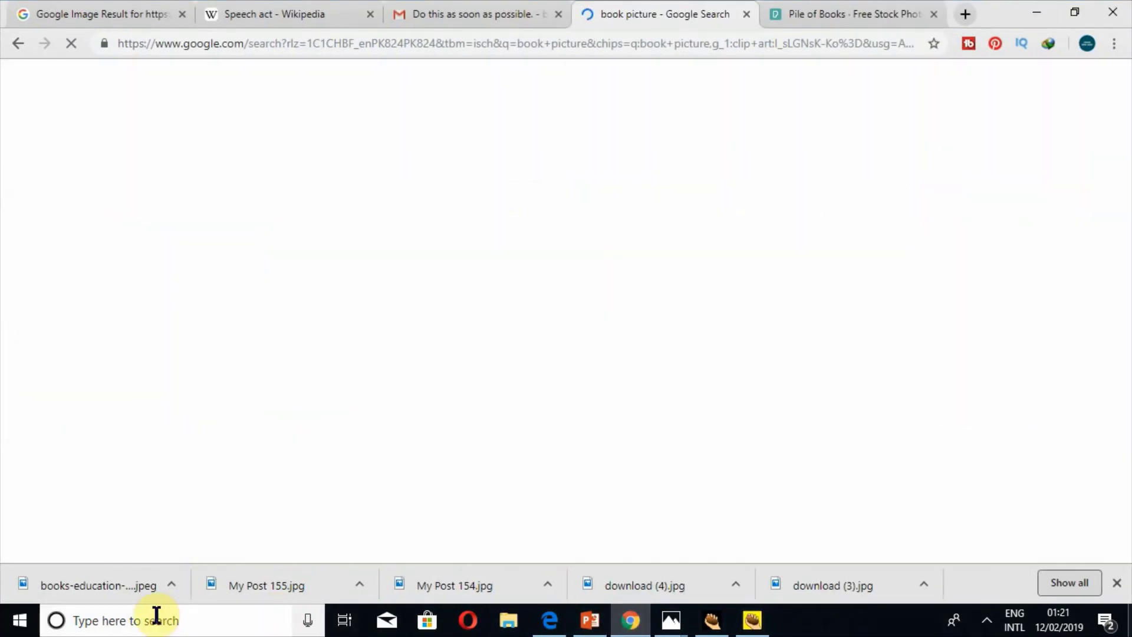
pyautogui.click(748, 621)
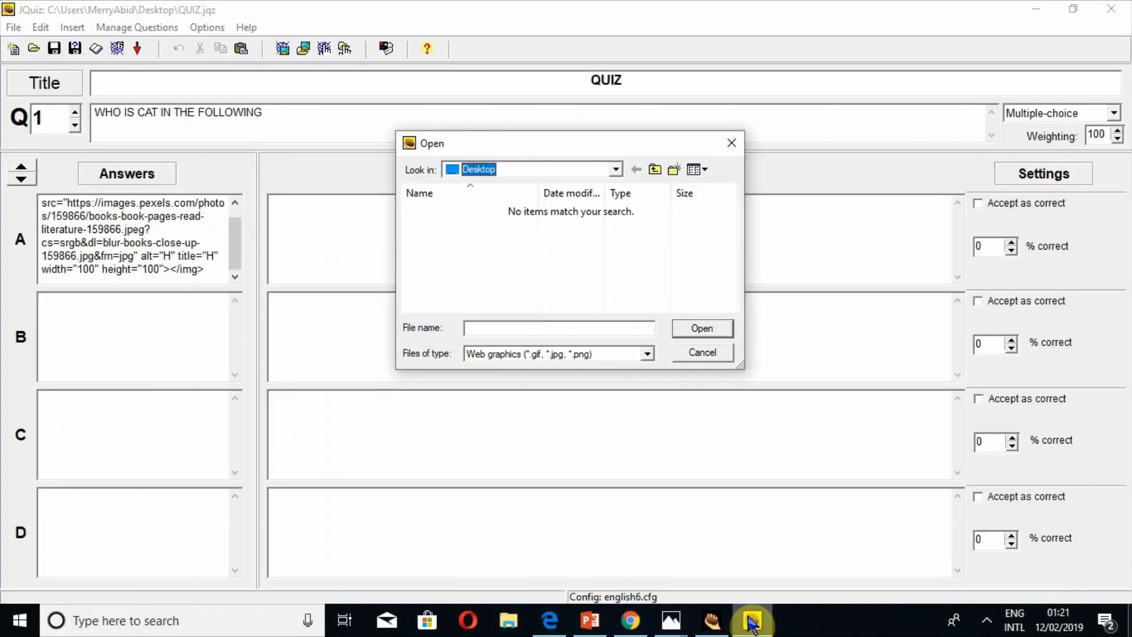
pyautogui.click(525, 169)
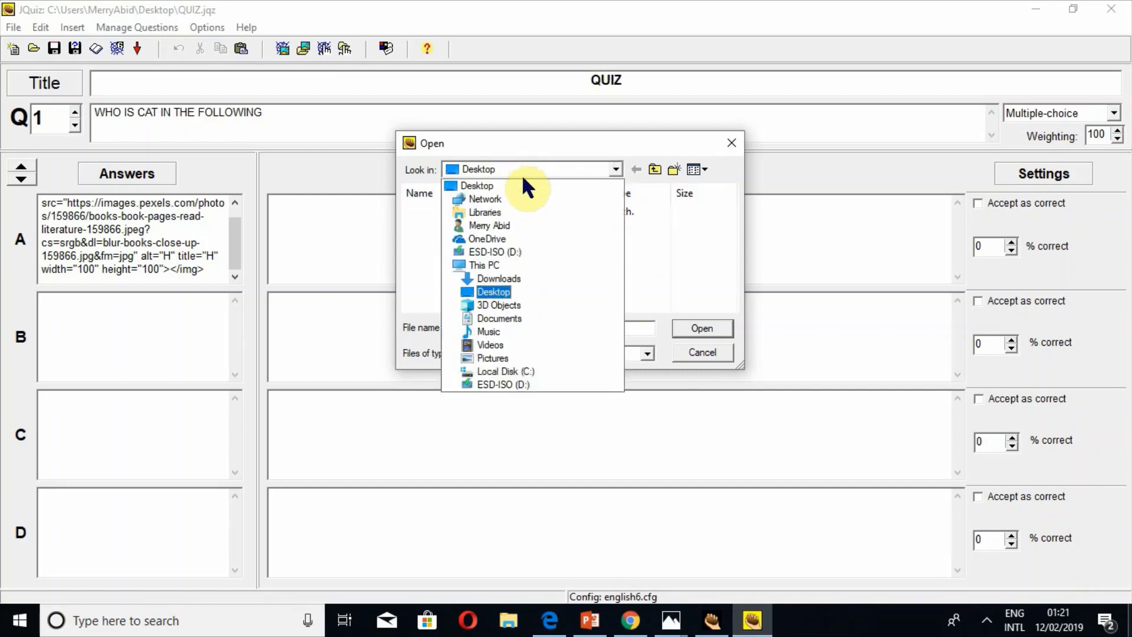
pyautogui.click(489, 185)
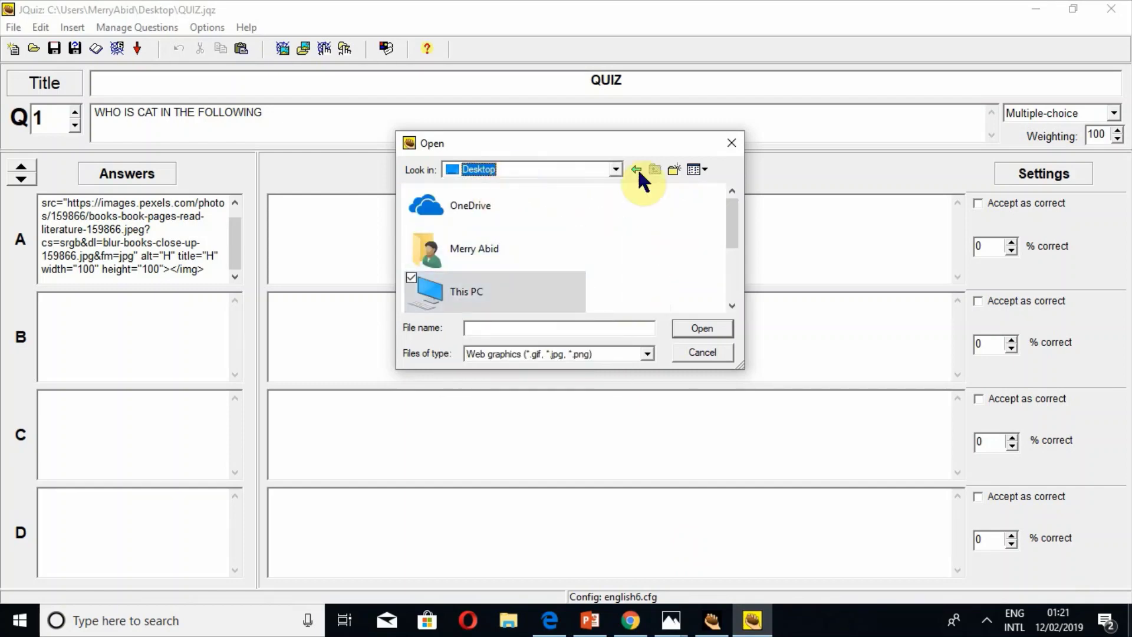
pyautogui.moveTo(731, 218); pyautogui.dragTo(734, 293)
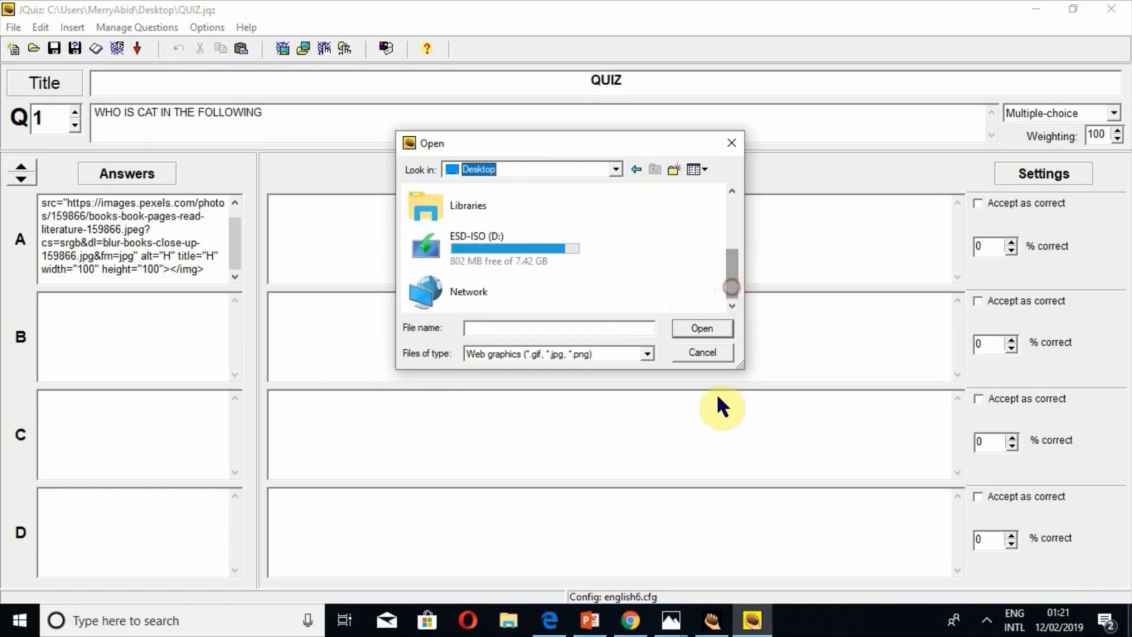
# Save the second stacked-books clip art from Google Images to the Desktop as download.png
pyautogui.click(630, 620)
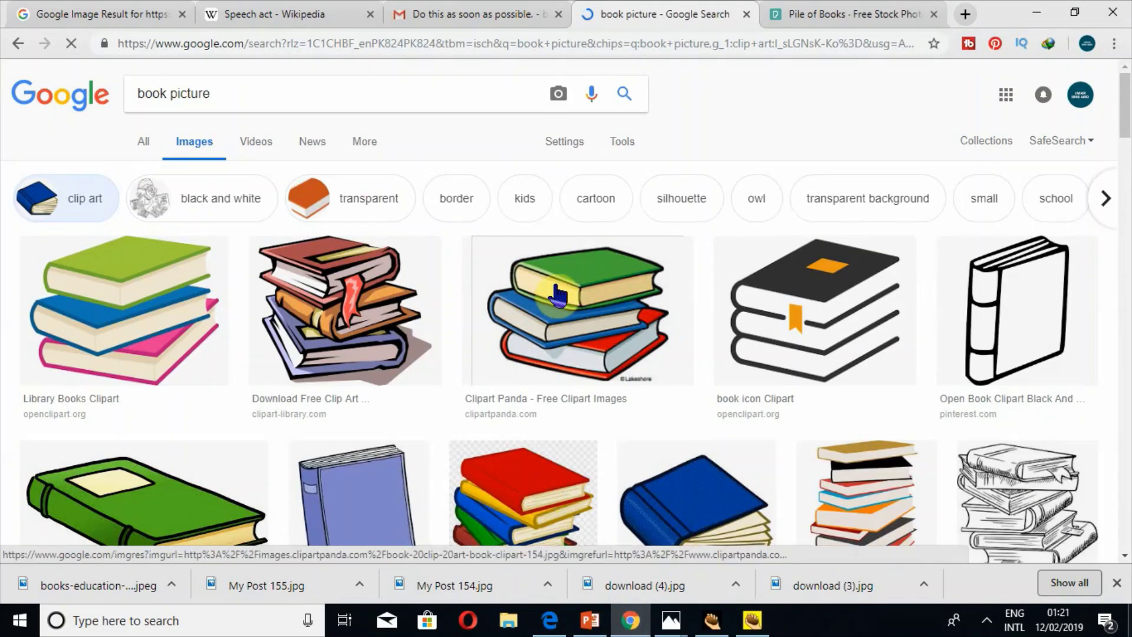
pyautogui.rightClick(397, 297)
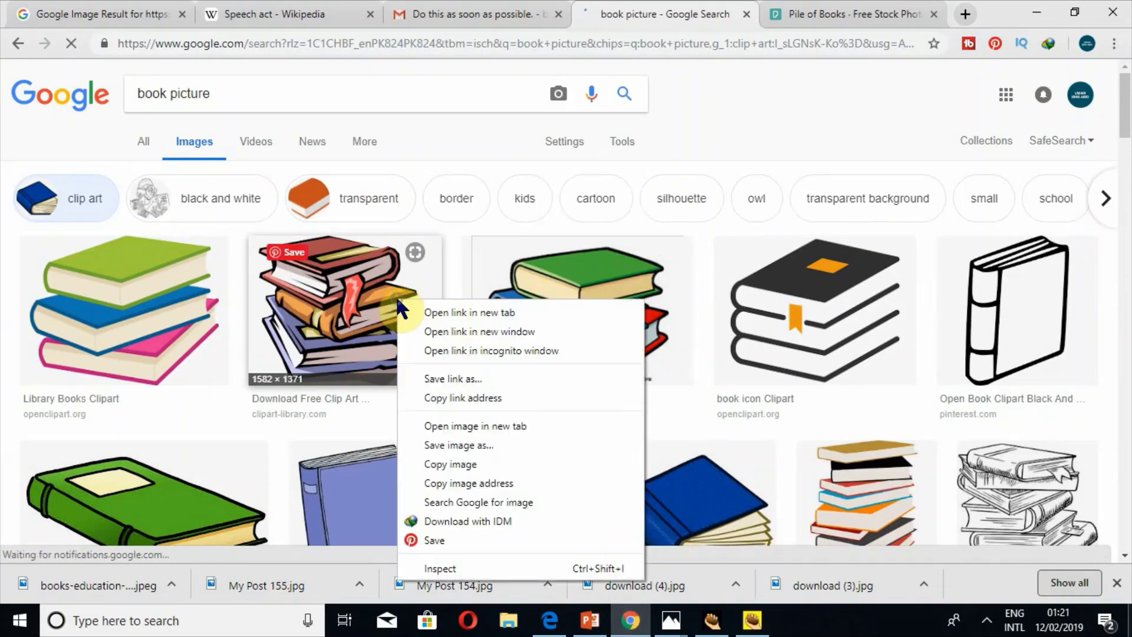
pyautogui.click(457, 446)
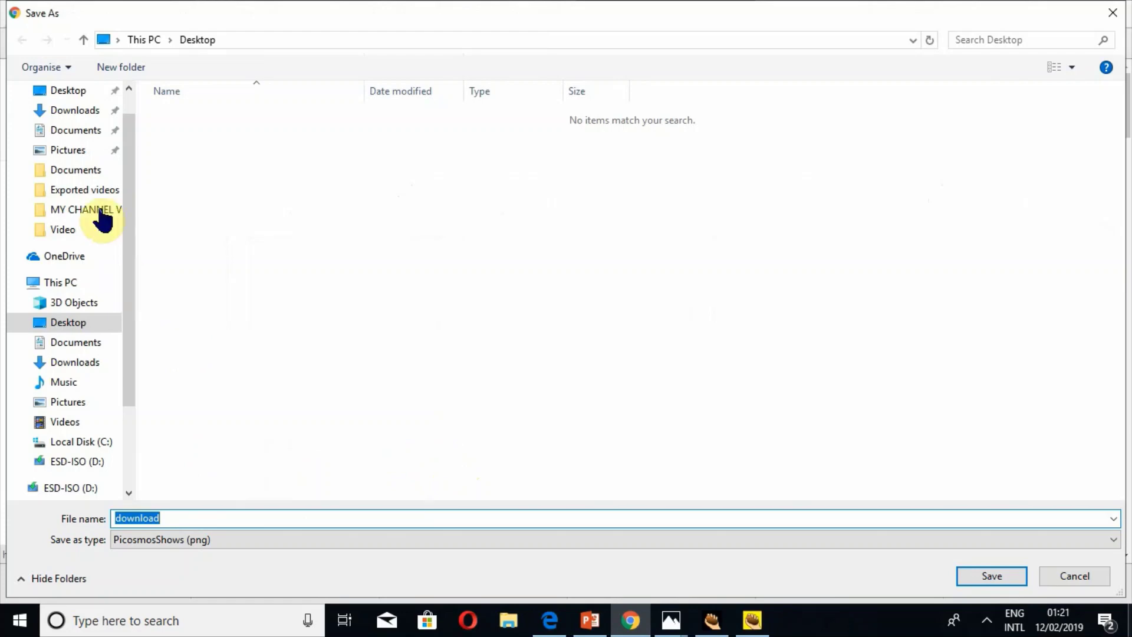
pyautogui.click(69, 324)
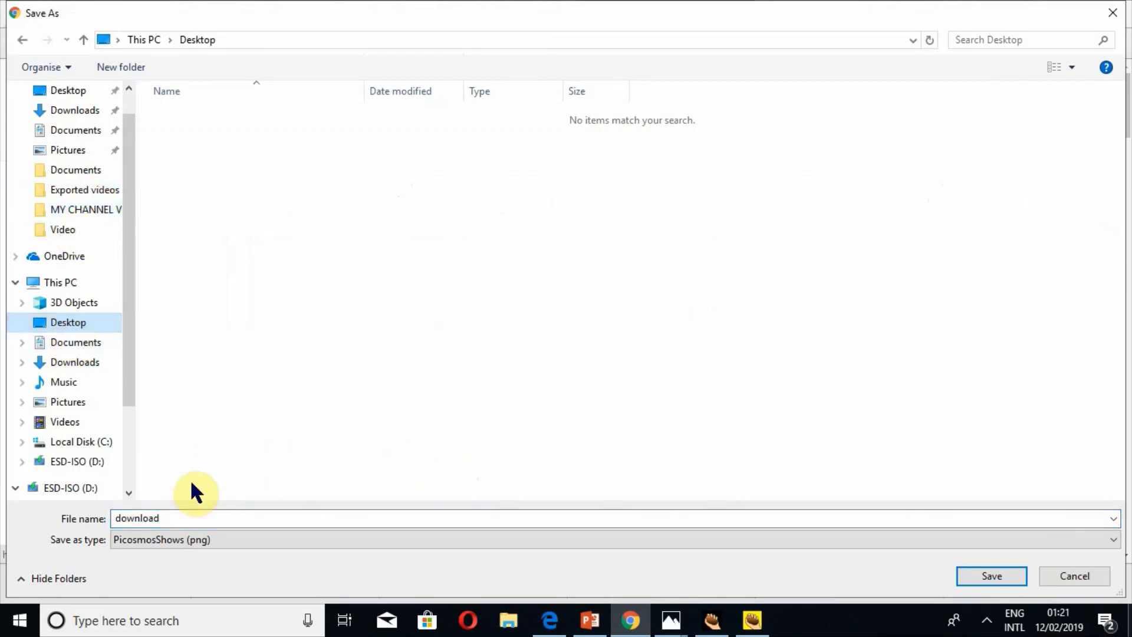
pyautogui.click(201, 518)
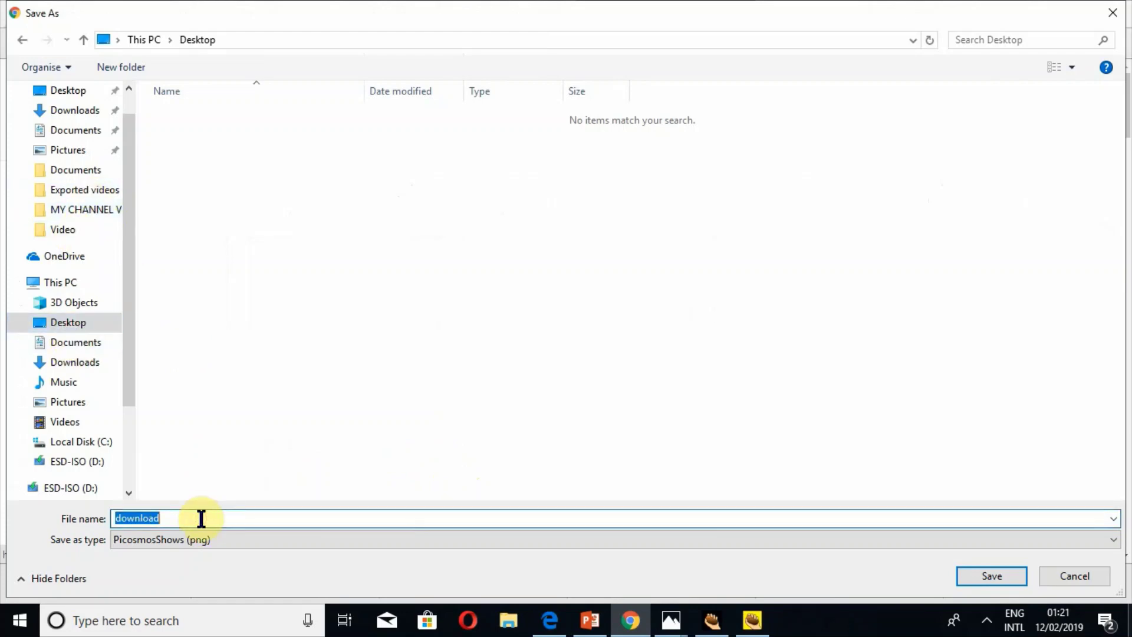
pyautogui.press('Escape')
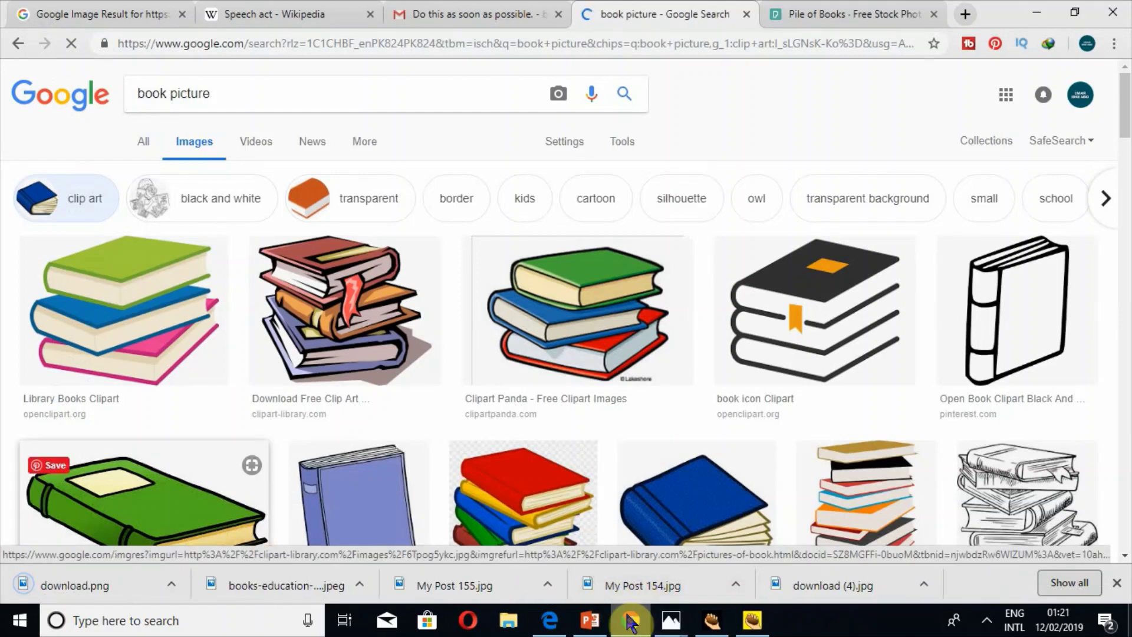
# Close the empty picture picker and dismiss the no-valid-image warning
pyautogui.click(750, 620)
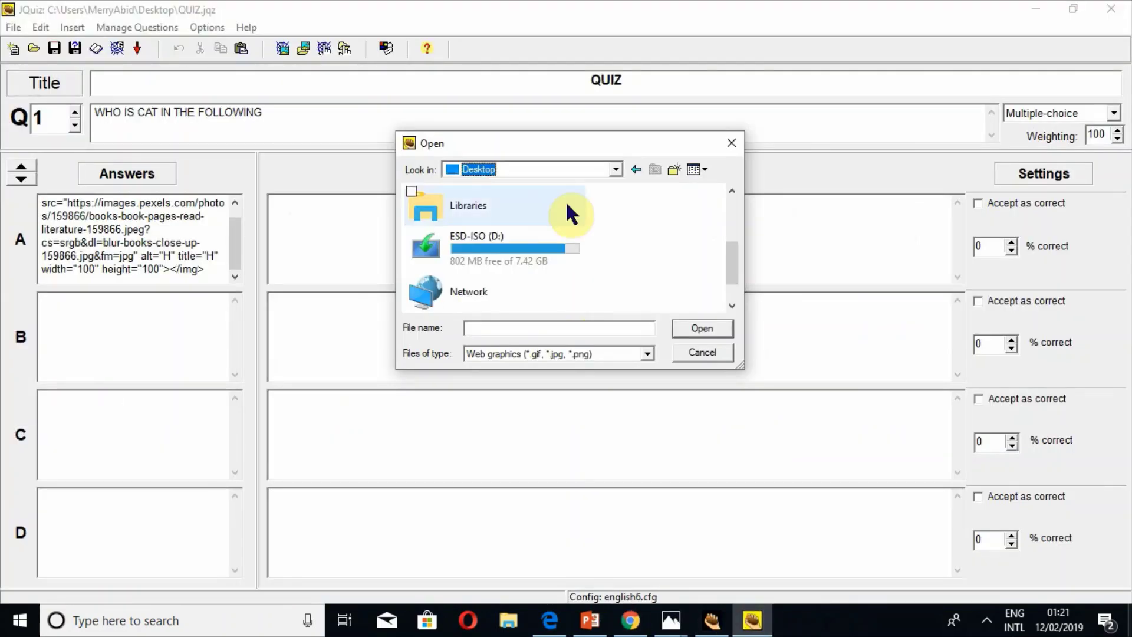
pyautogui.click(731, 144)
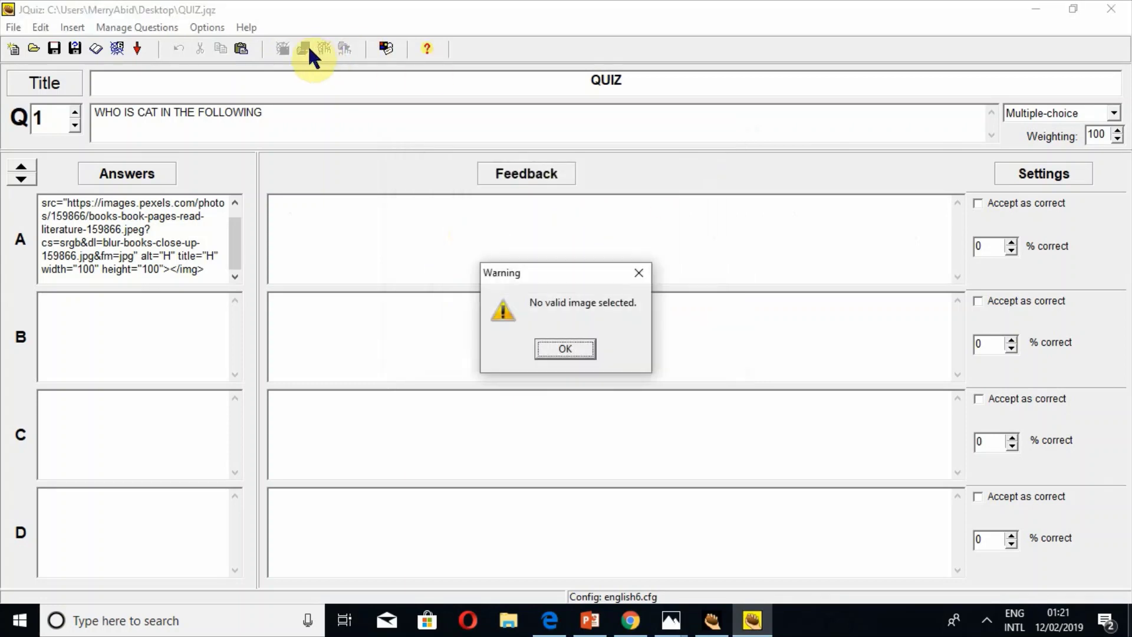
pyautogui.click(561, 349)
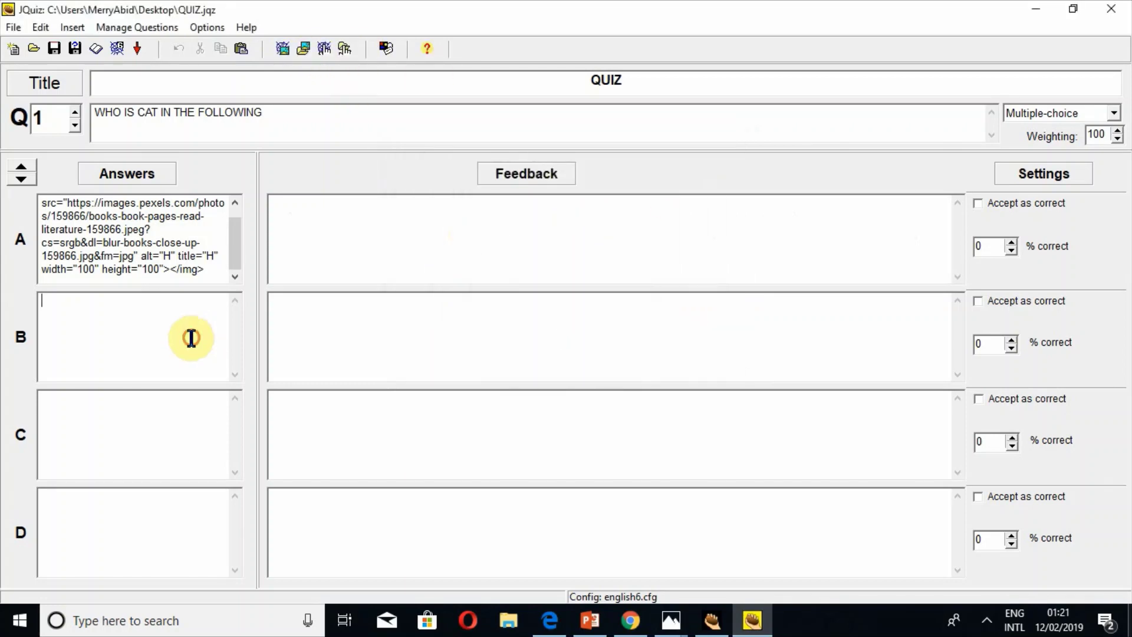
# Insert download.png into answer B at width 100 (height 87)
pyautogui.click(302, 49)
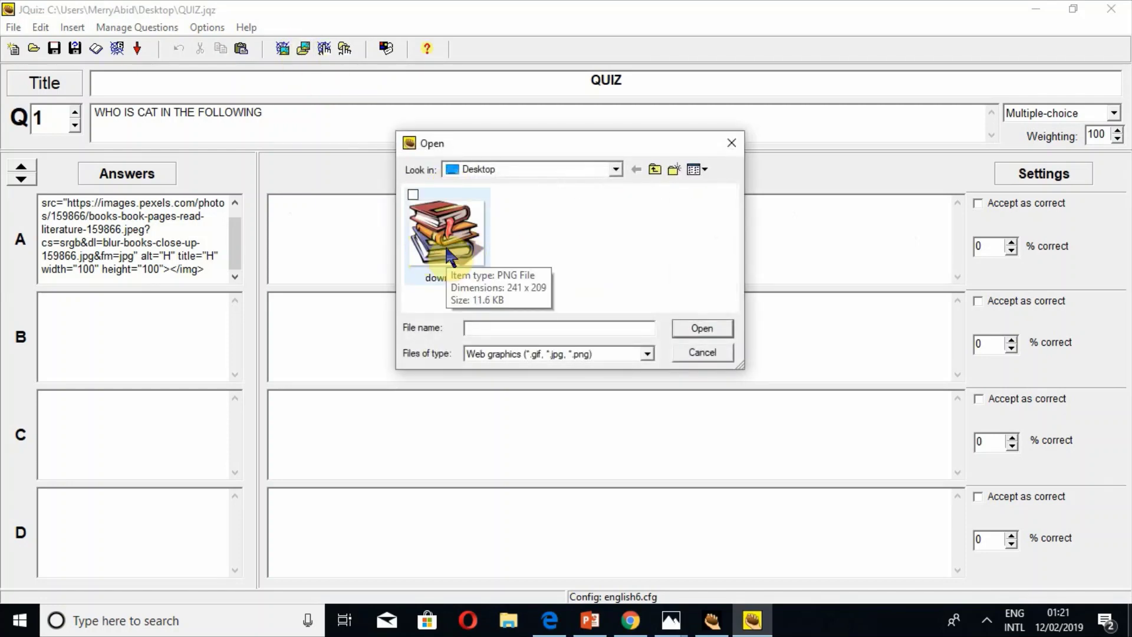
pyautogui.doubleClick(449, 256)
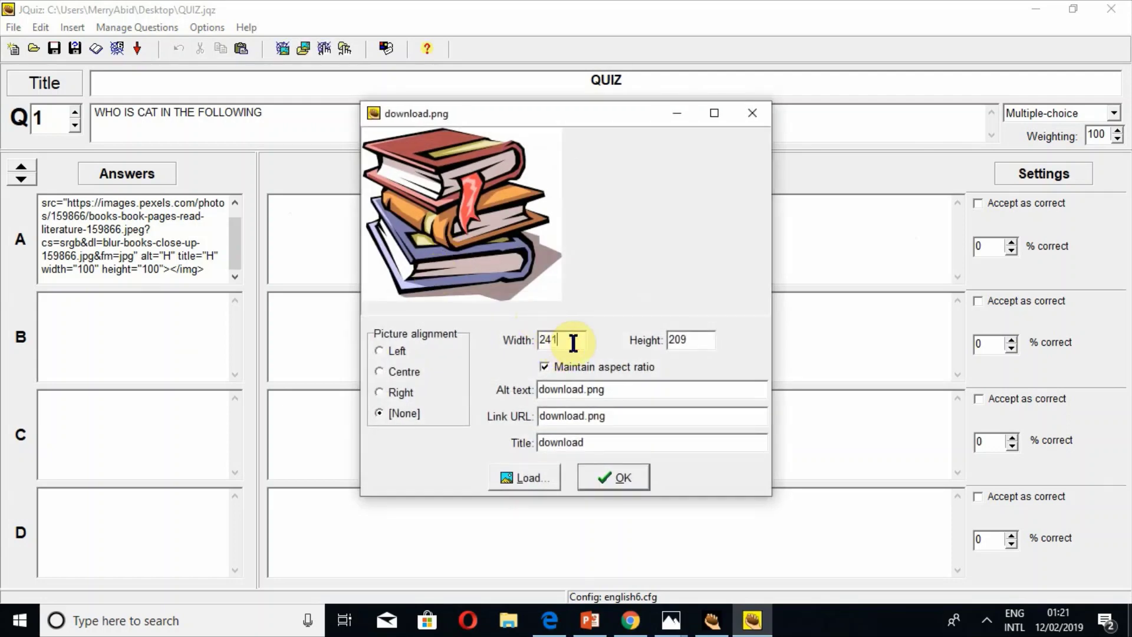
pyautogui.press('BackSpace')
pyautogui.press('BackSpace')
pyautogui.hotkey('ctrl', 'z')
pyautogui.write('1')
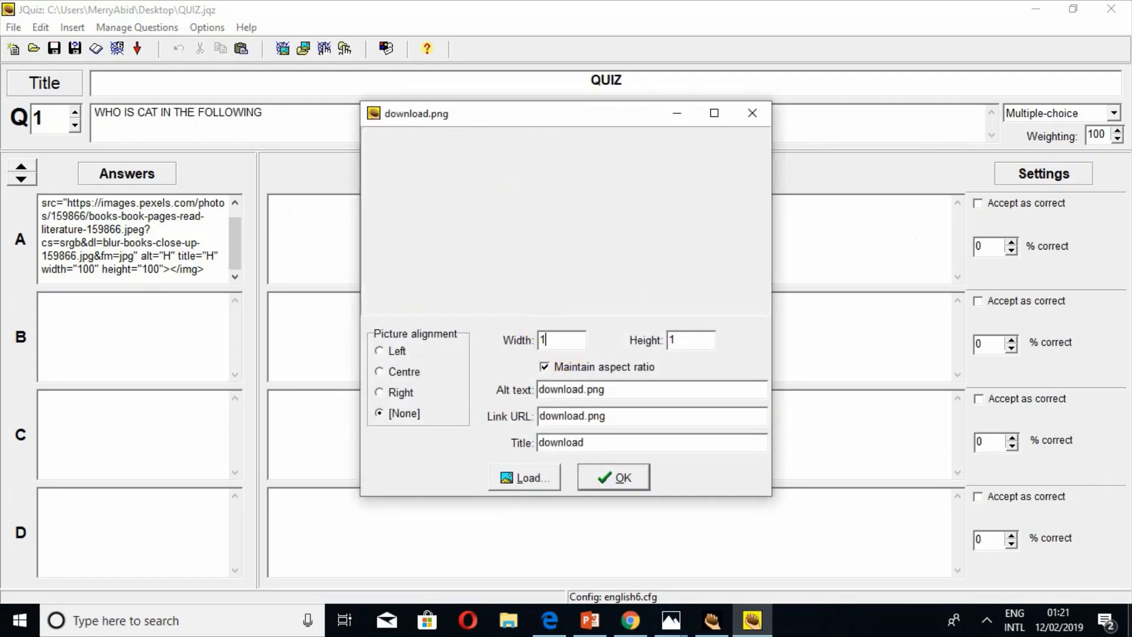
pyautogui.write('00')
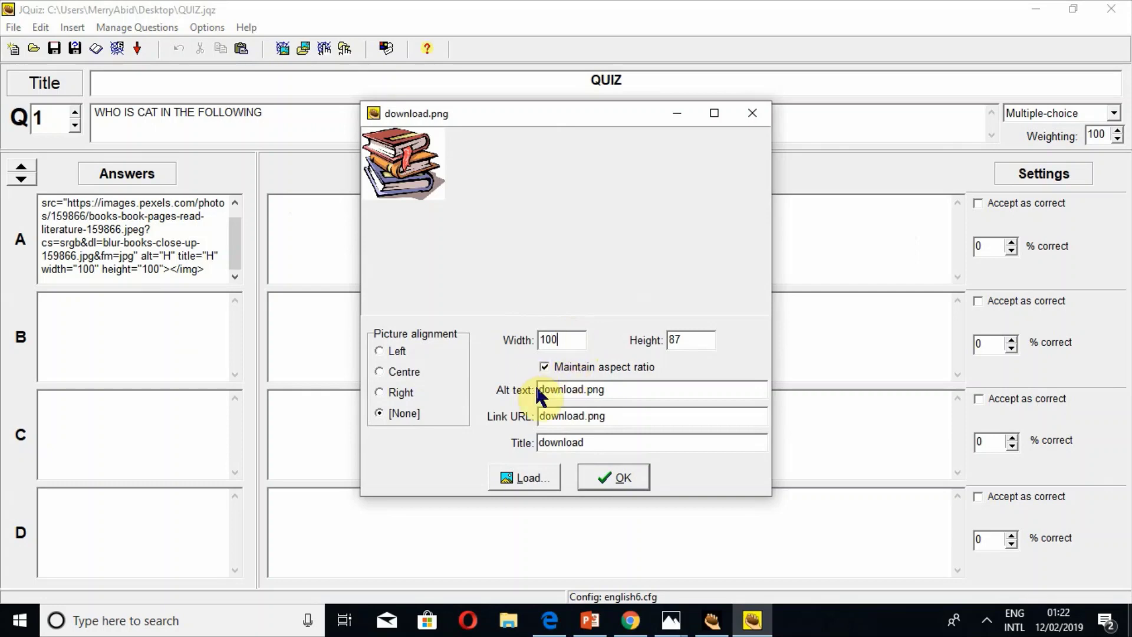
pyautogui.press('super+plus')
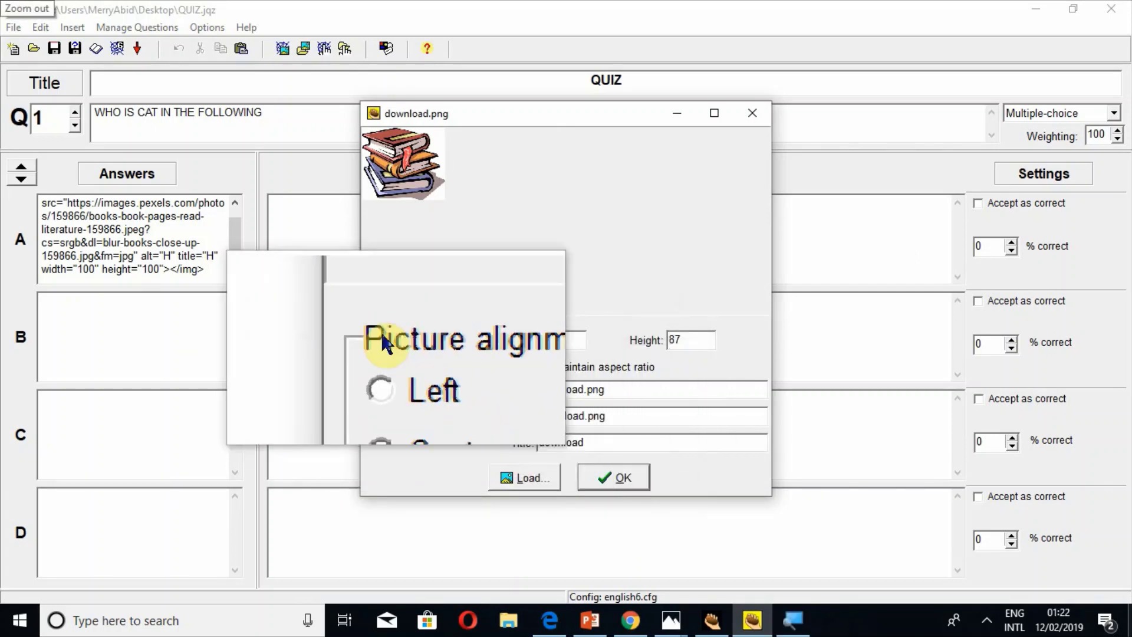
pyautogui.click(589, 480)
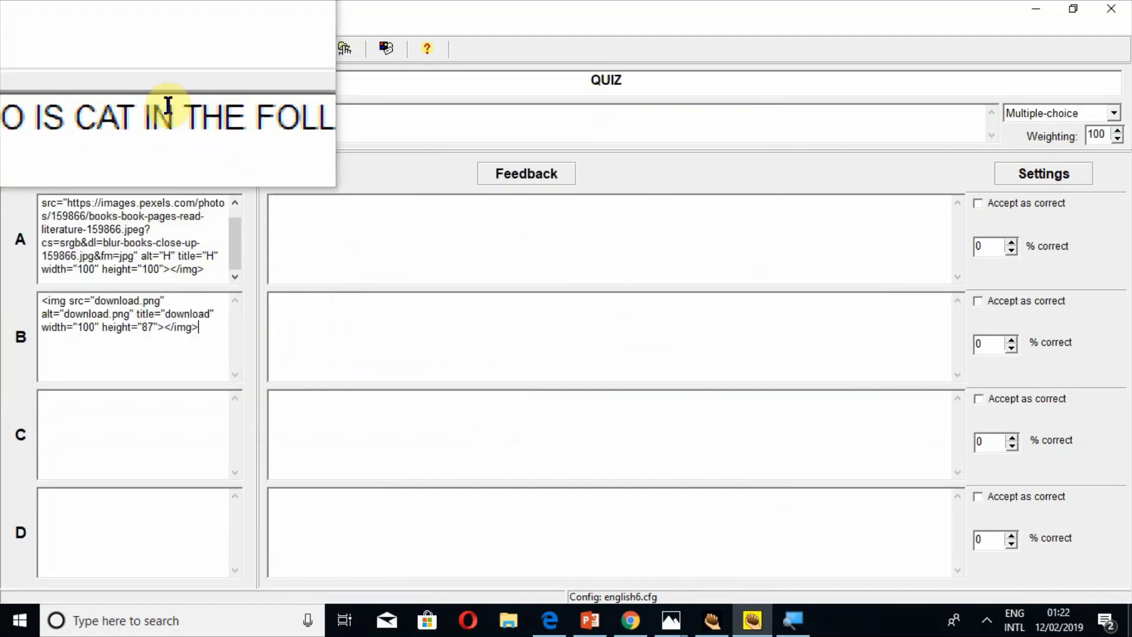
# Change the question text to 'WHAT IS BOOK IN THE FOLLOWING'
pyautogui.click(119, 114)
pyautogui.press('BackSpace')
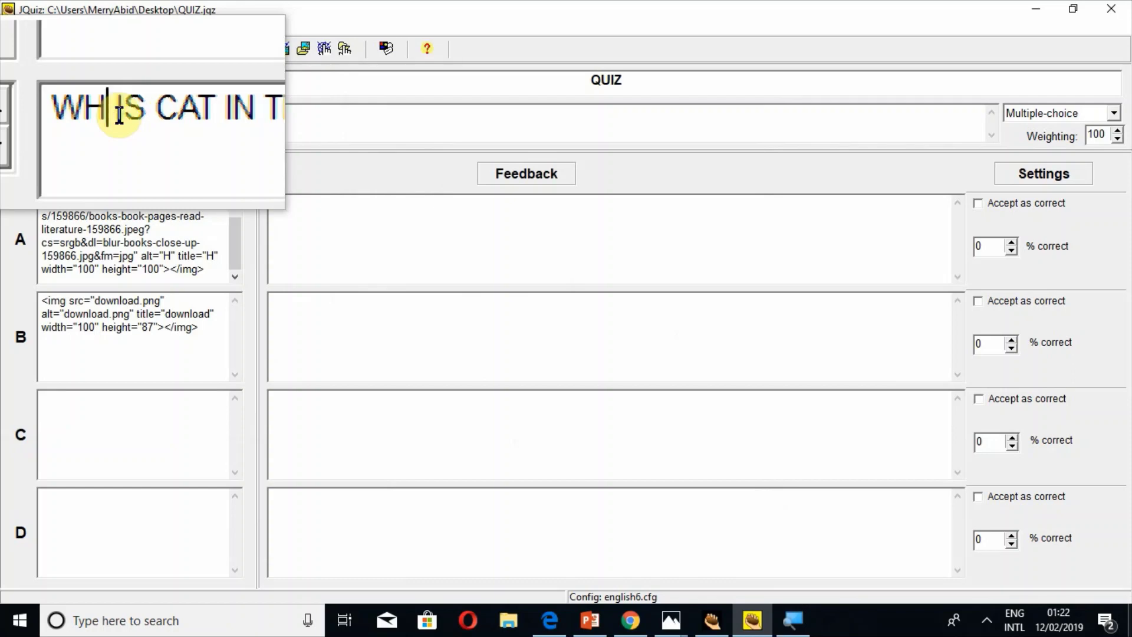
pyautogui.write('AT')
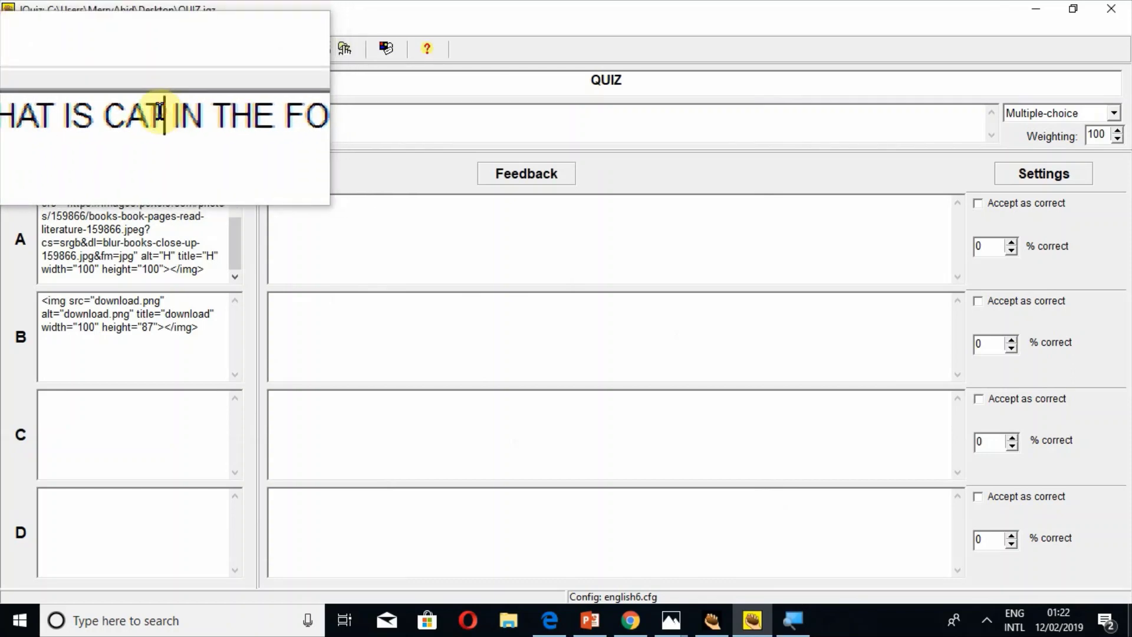
pyautogui.press('BackSpace')
pyautogui.press('BackSpace')
pyautogui.press('BackSpace')
pyautogui.write('BOOK')
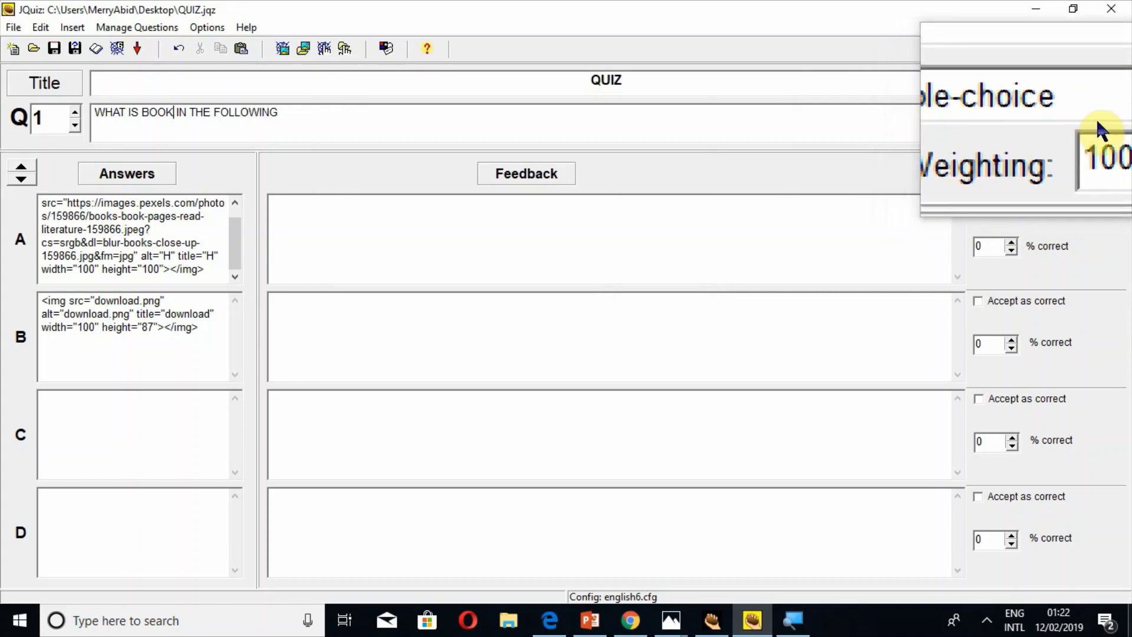
# Make the question Multi-select with answers A and B marked correct
pyautogui.click(1116, 120)
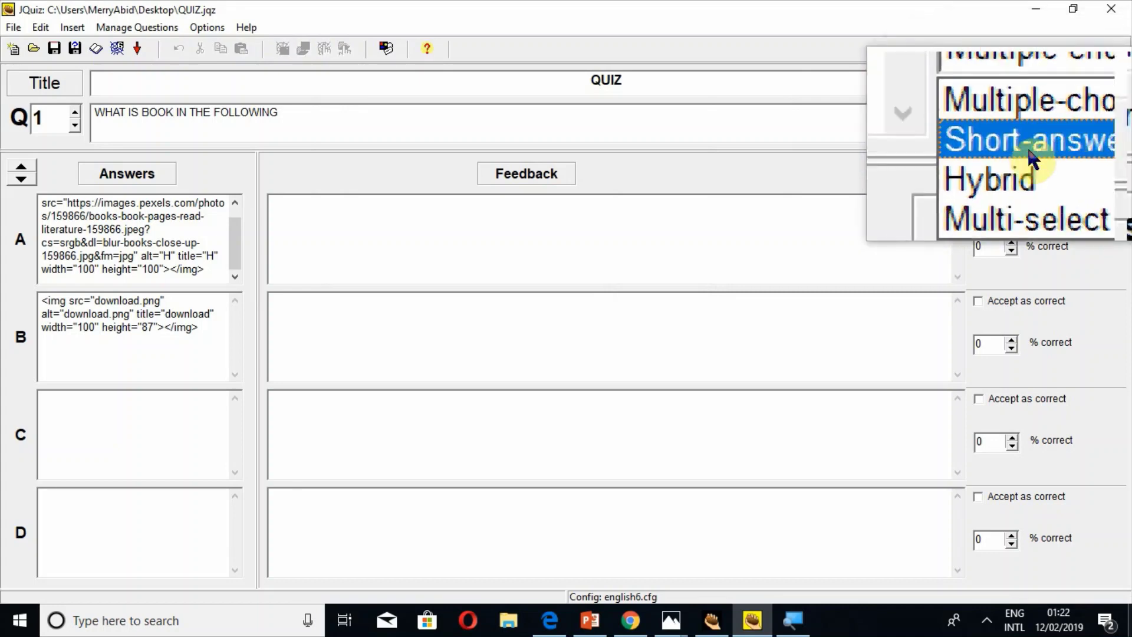
pyautogui.click(1029, 177)
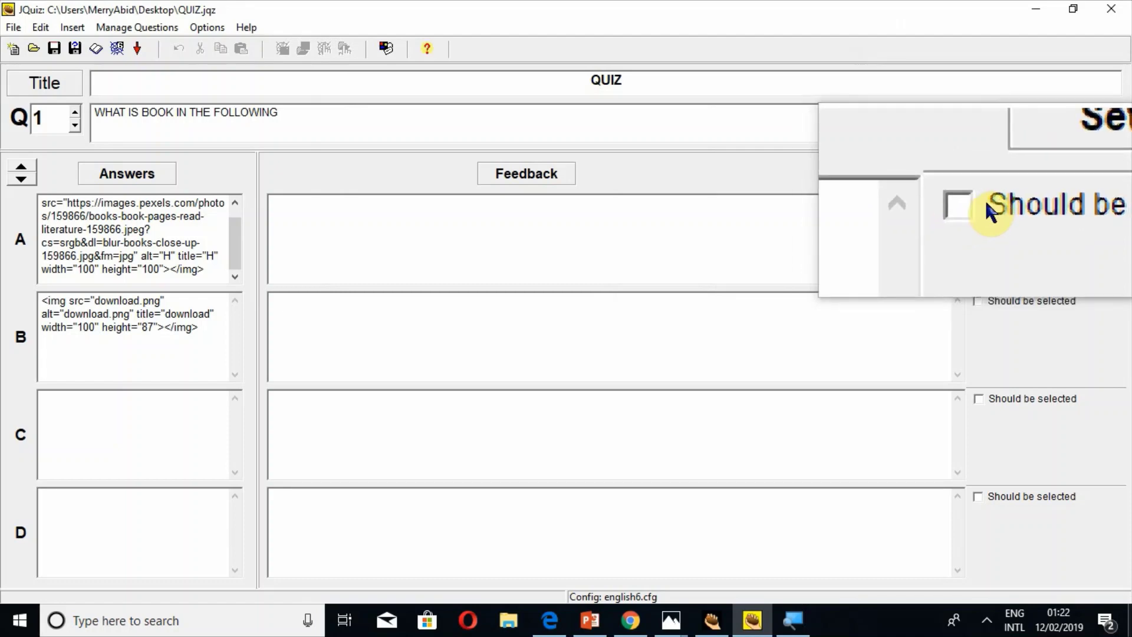
pyautogui.click(978, 203)
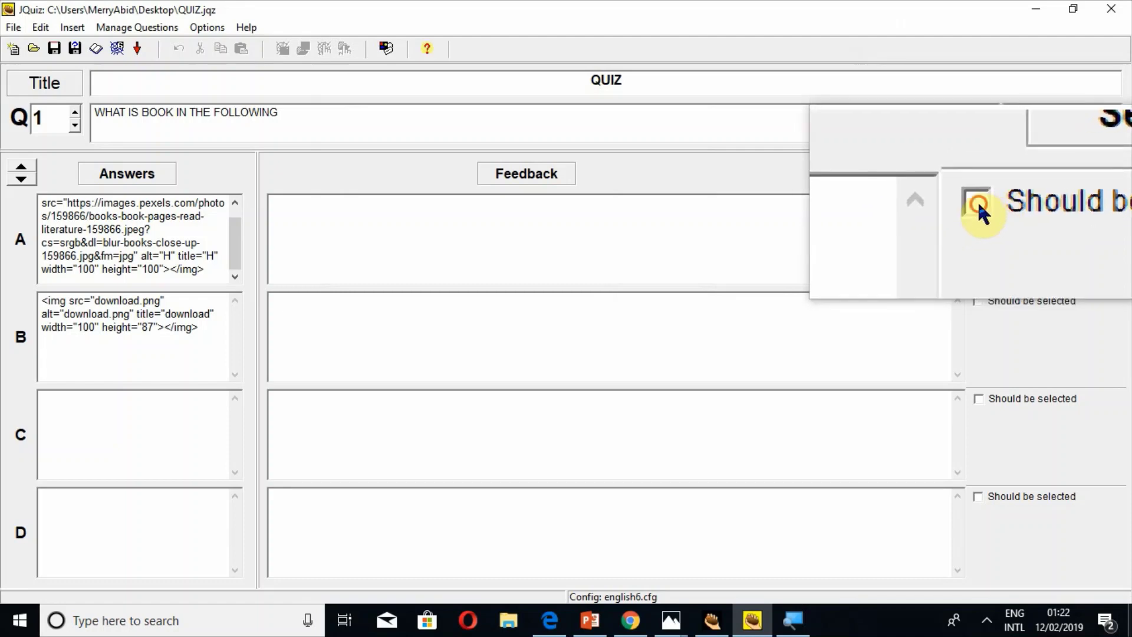
pyautogui.click(973, 299)
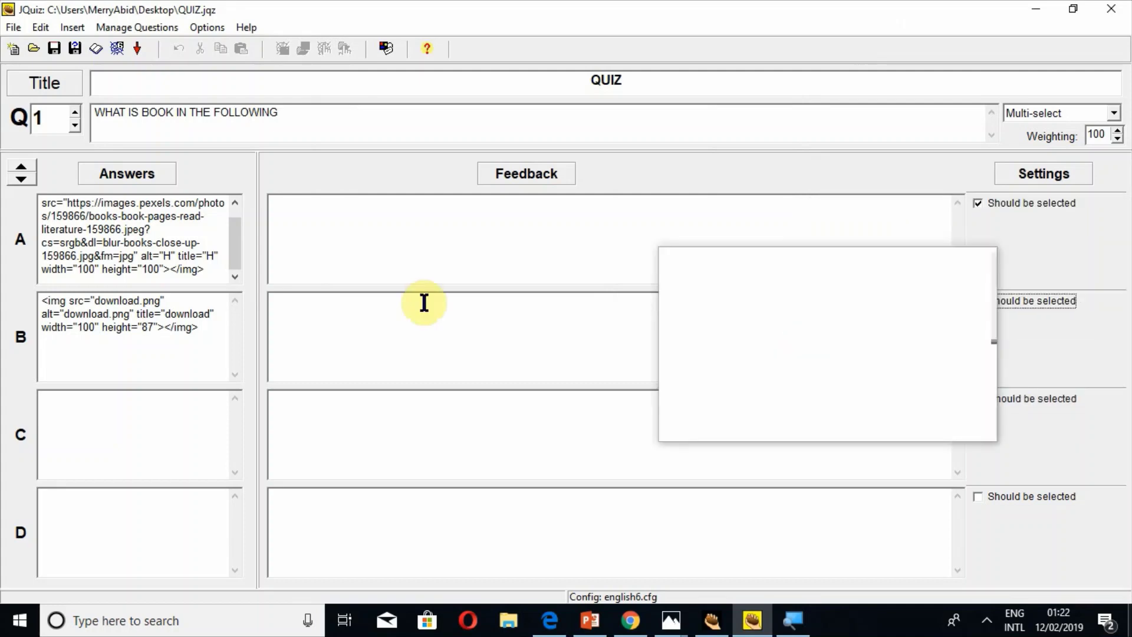
# Export the quiz as QUIZ1.htm on the Desktop and view it in the browser
pyautogui.click(123, 52)
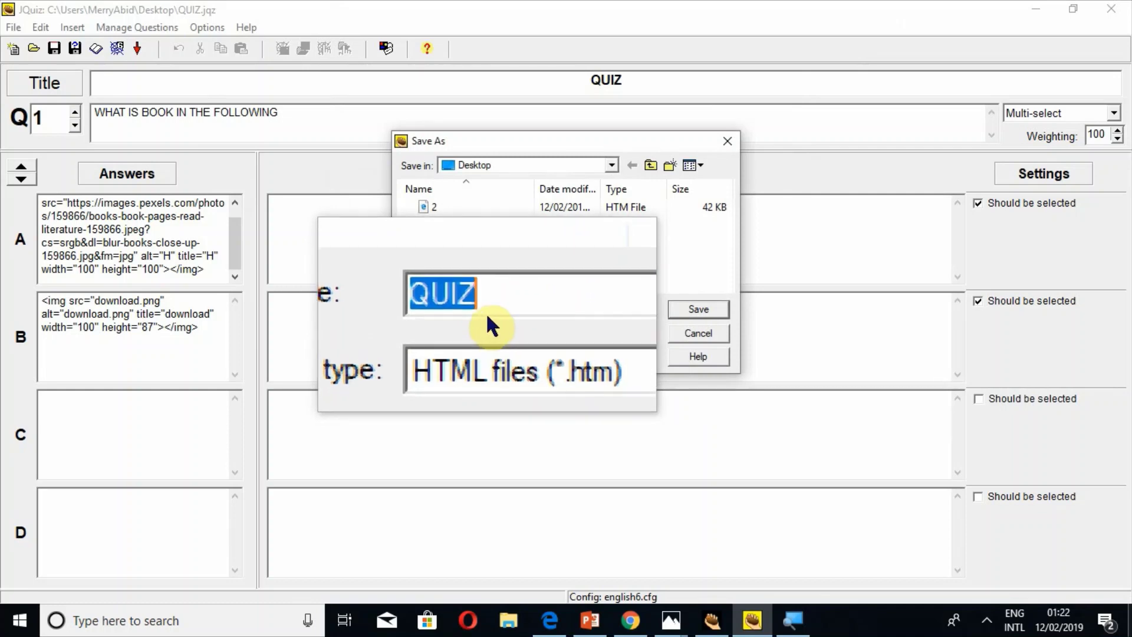
pyautogui.click(486, 312)
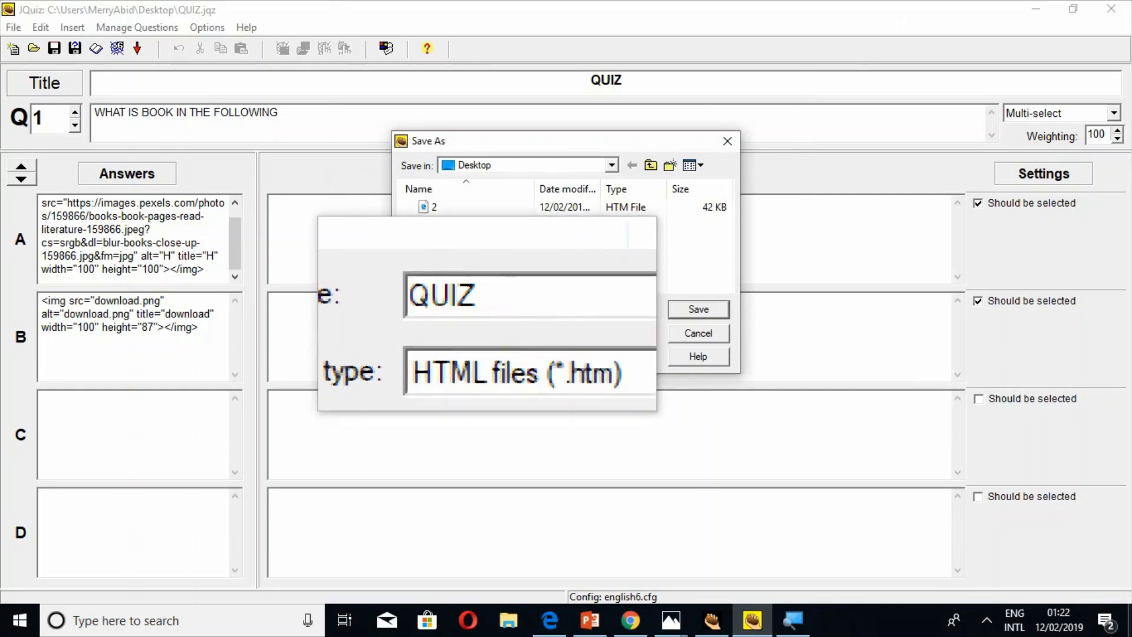
pyautogui.write('1')
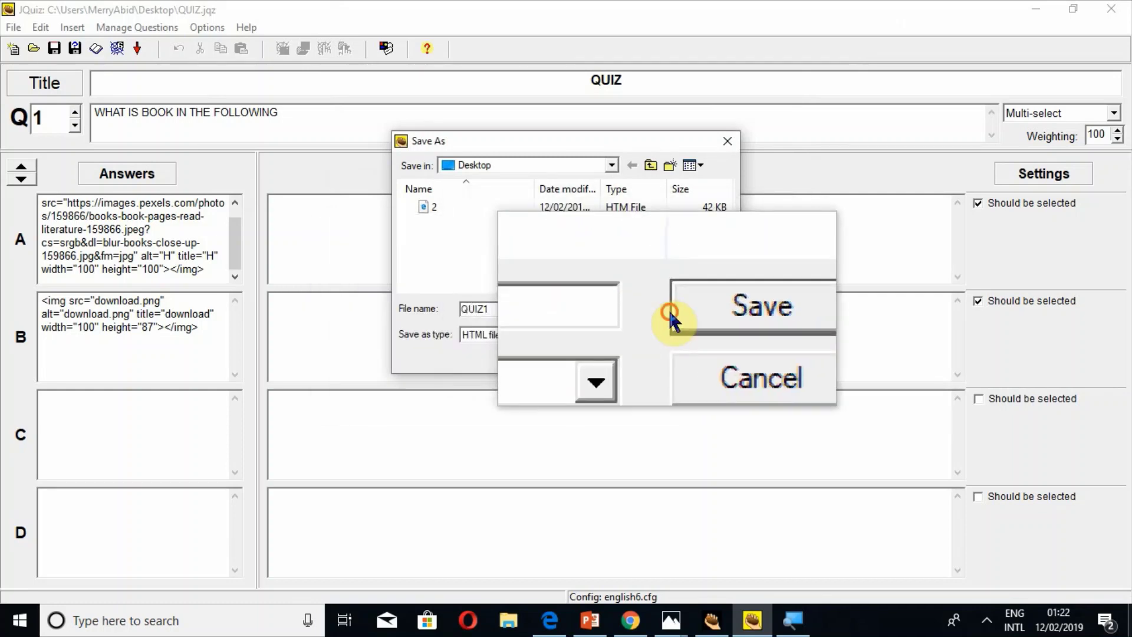
pyautogui.click(668, 309)
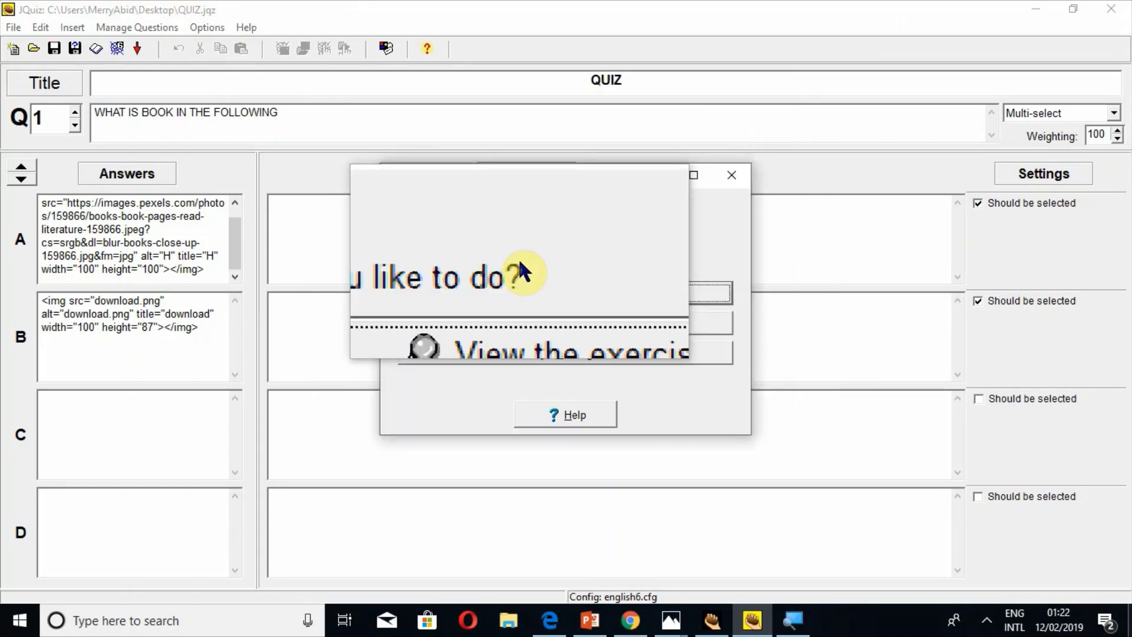
pyautogui.click(513, 295)
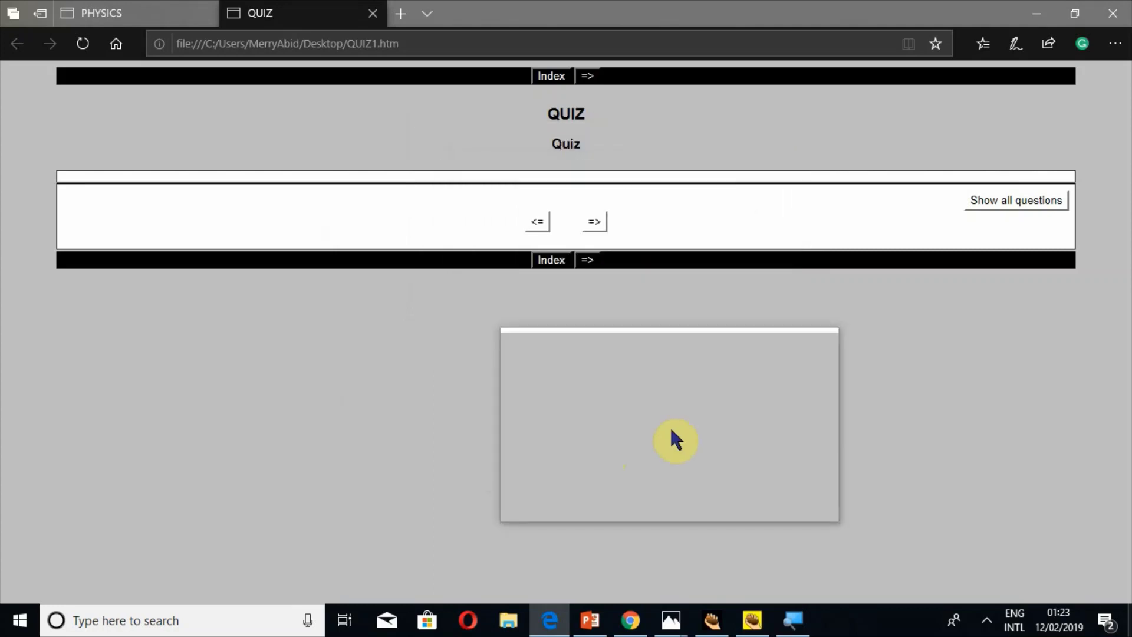
# Show all questions, check the current answer and dismiss the 1 / 2 score message
pyautogui.click(1002, 203)
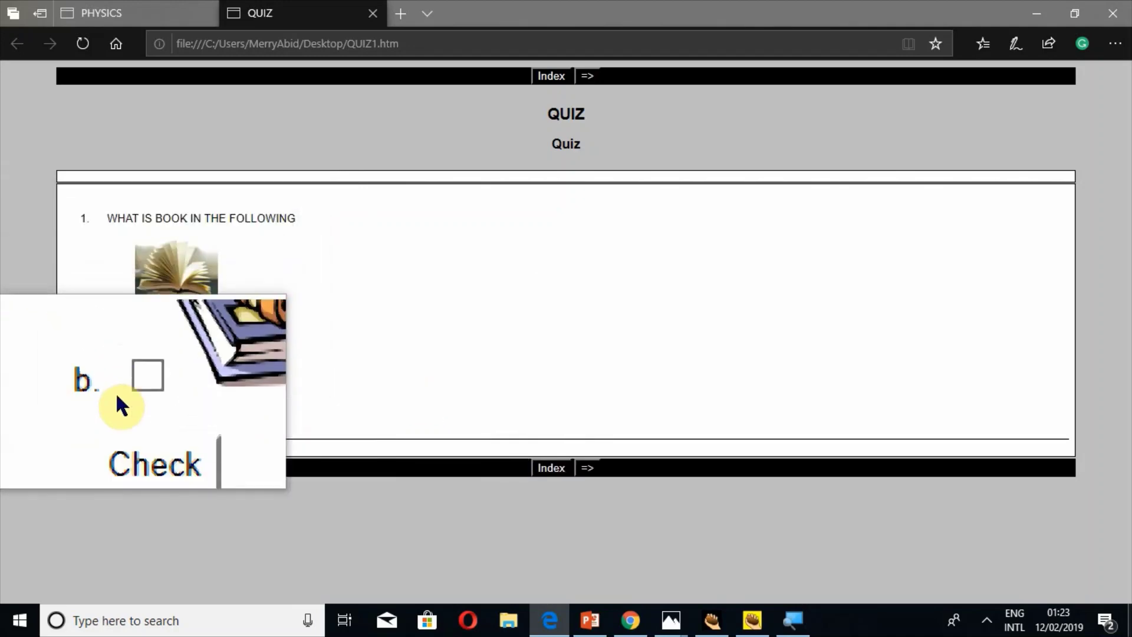
pyautogui.click(125, 416)
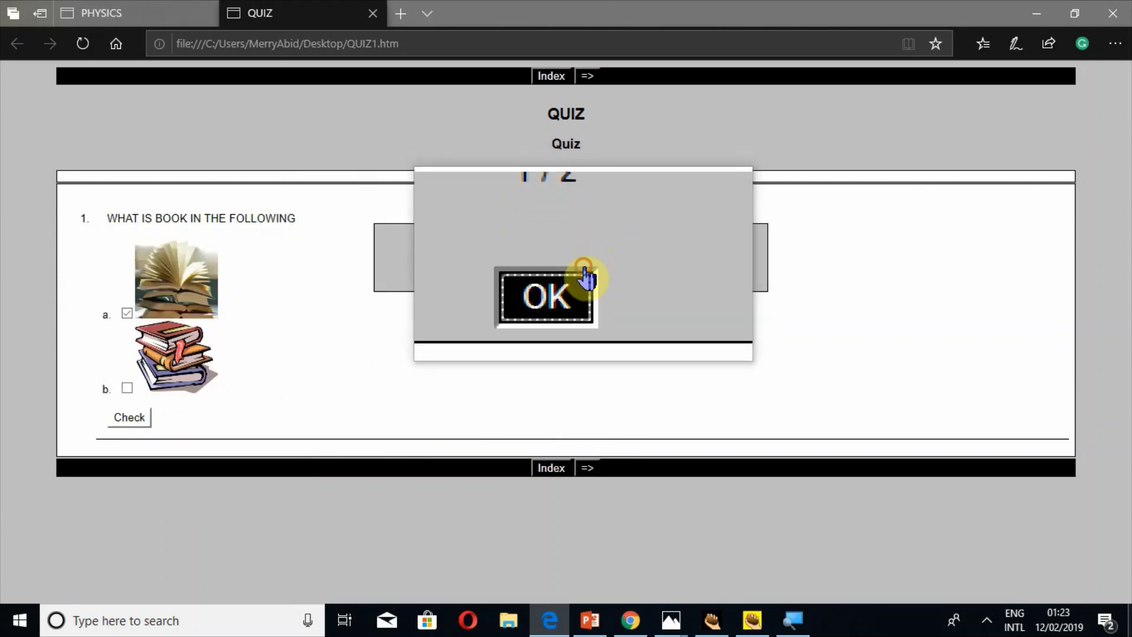
pyautogui.click(582, 276)
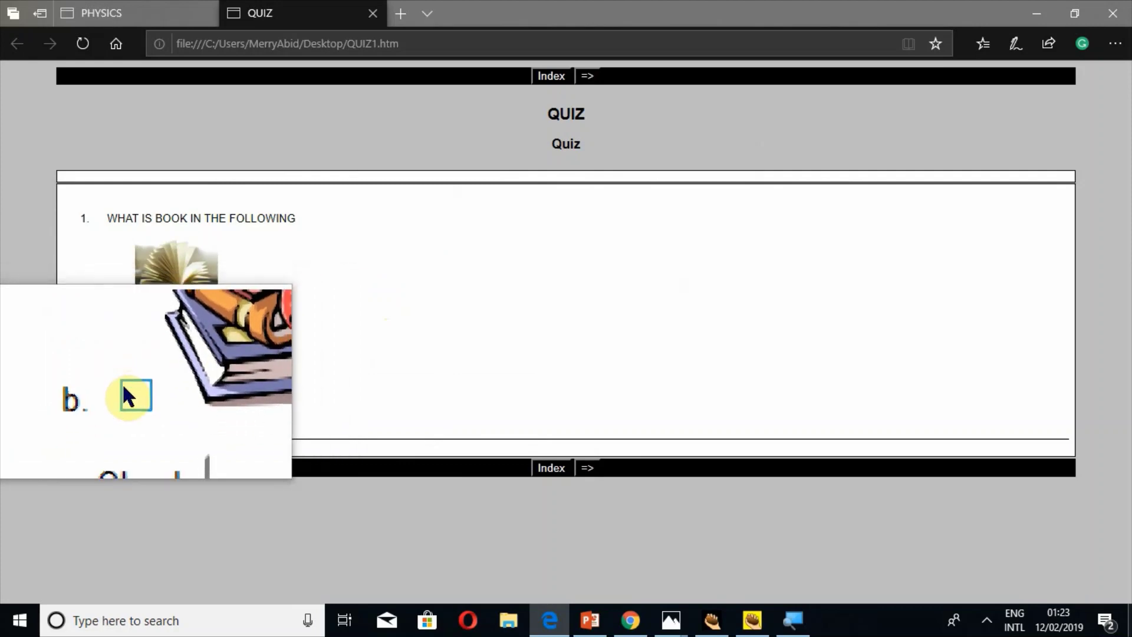
# Also tick answer b, the stack of books, and check for a 50% score
pyautogui.click(127, 396)
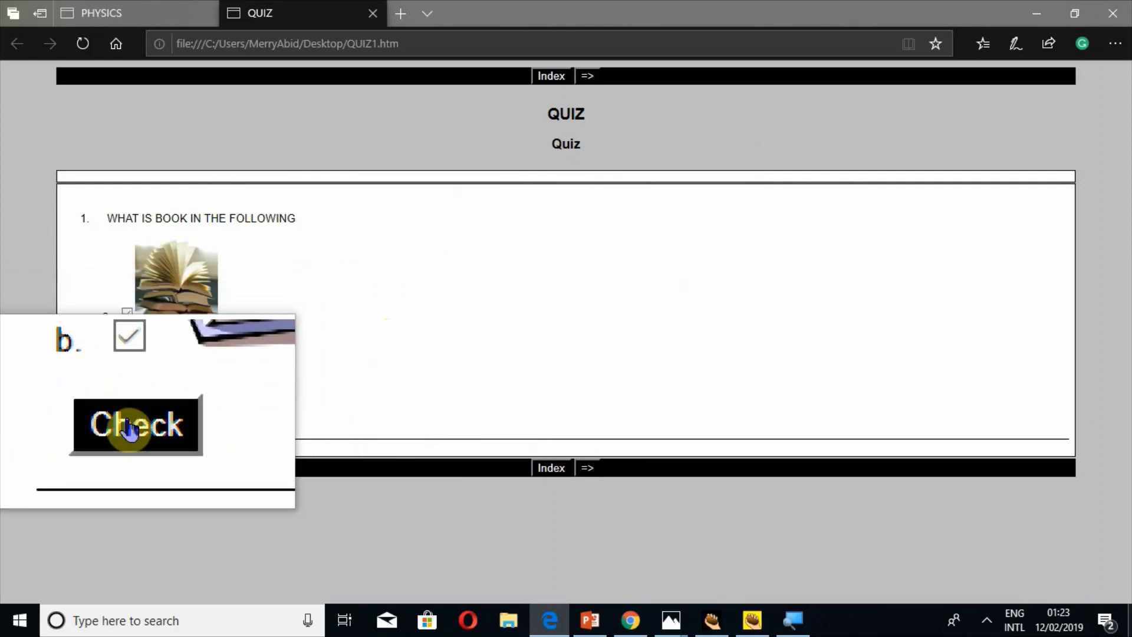
pyautogui.click(127, 416)
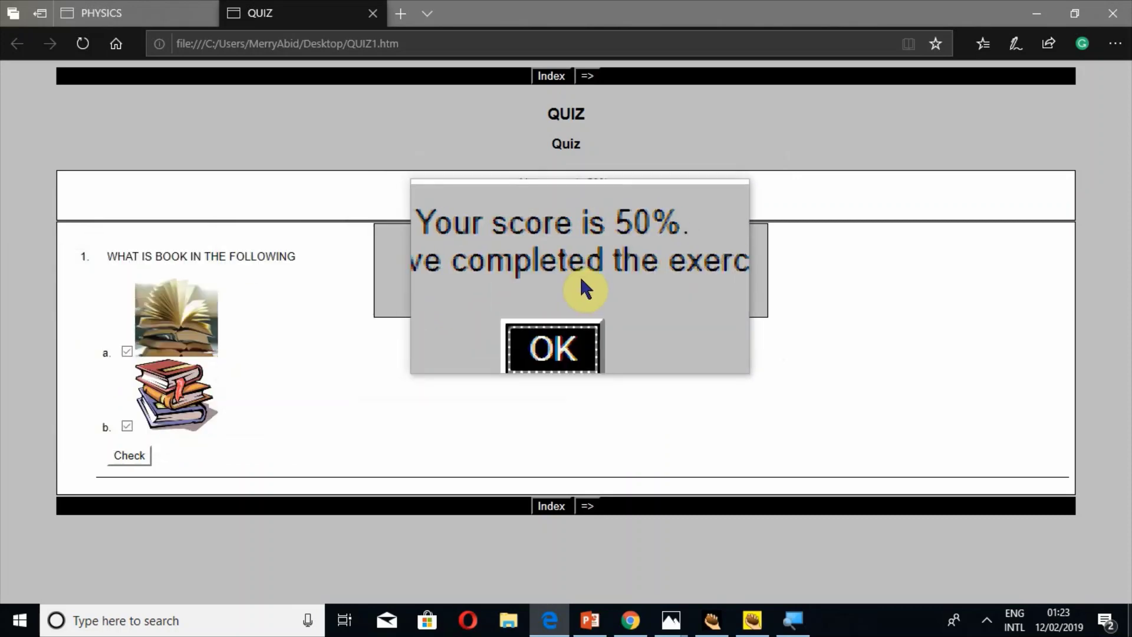
pyautogui.press('super+s')
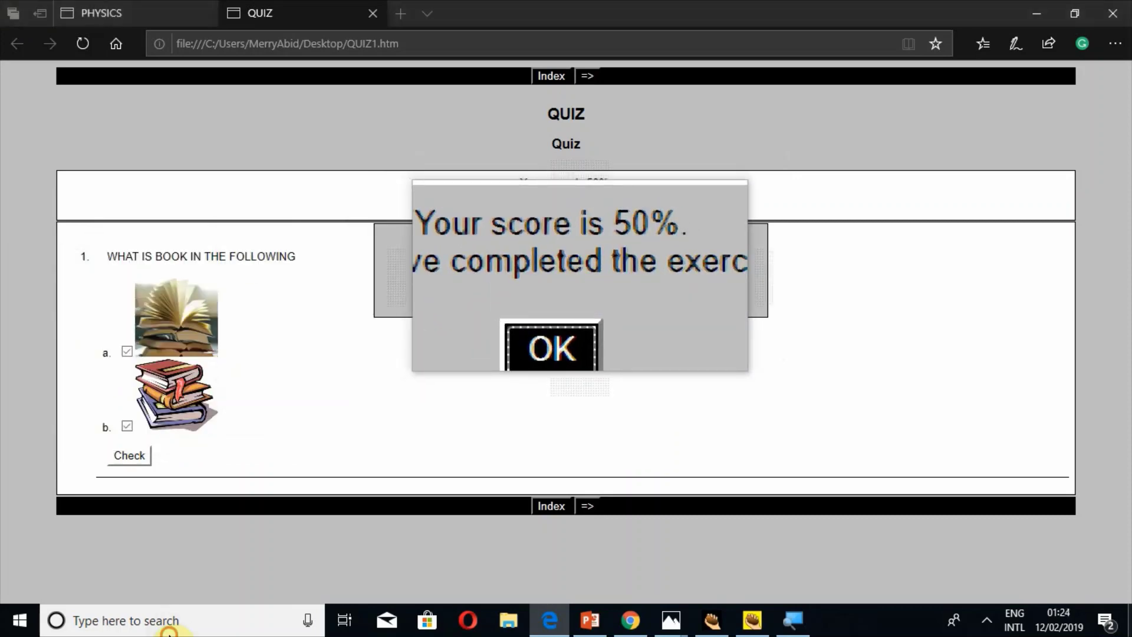
pyautogui.press('super+Escape')
# Make question 1 a Short-answer question reading 'WHAT IS PHYSICS'
pyautogui.click(753, 620)
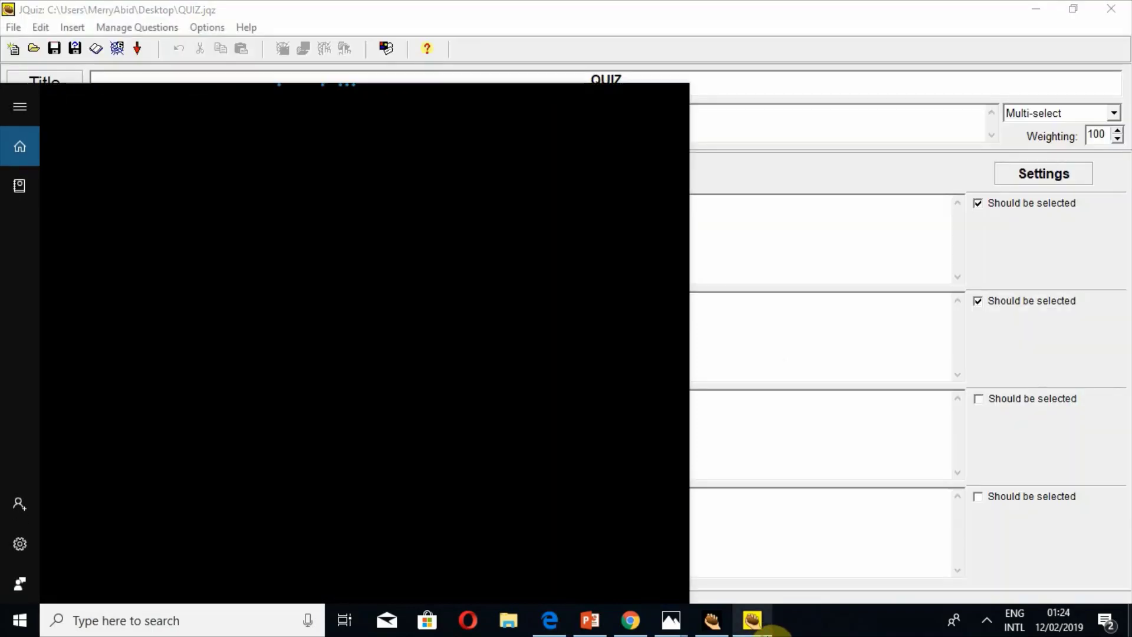
pyautogui.click(1114, 113)
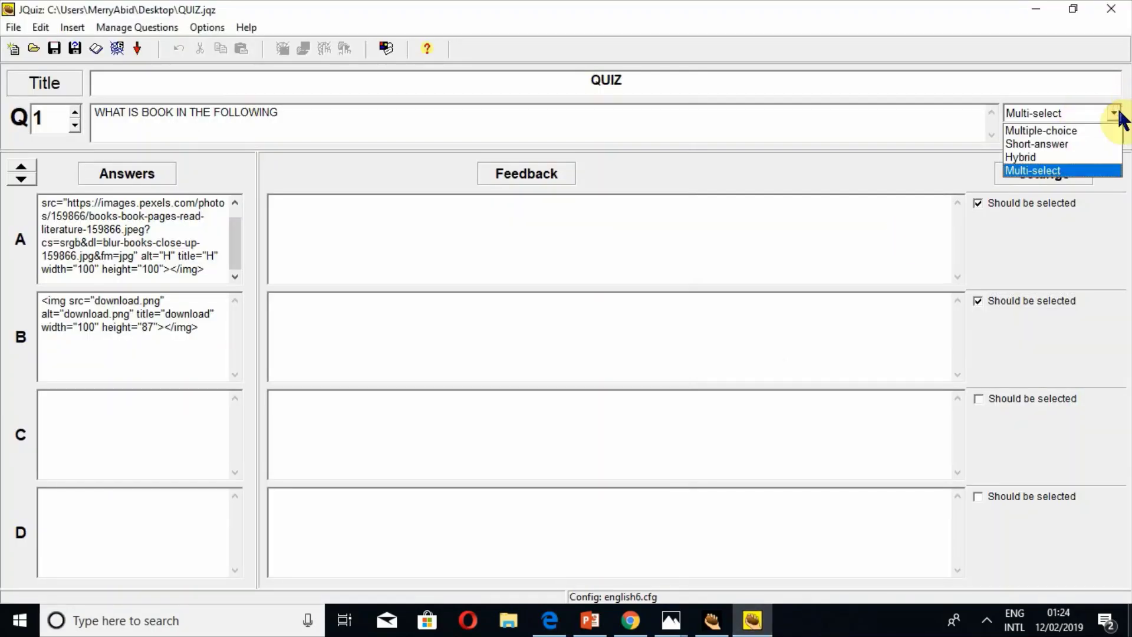
pyautogui.click(1083, 144)
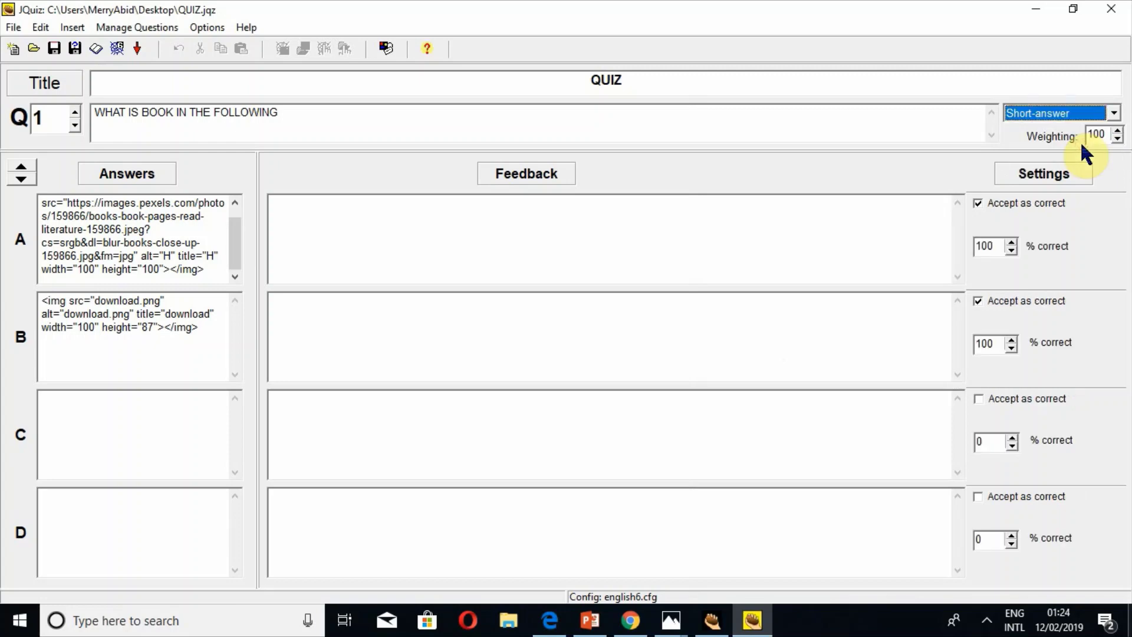
pyautogui.click(433, 111)
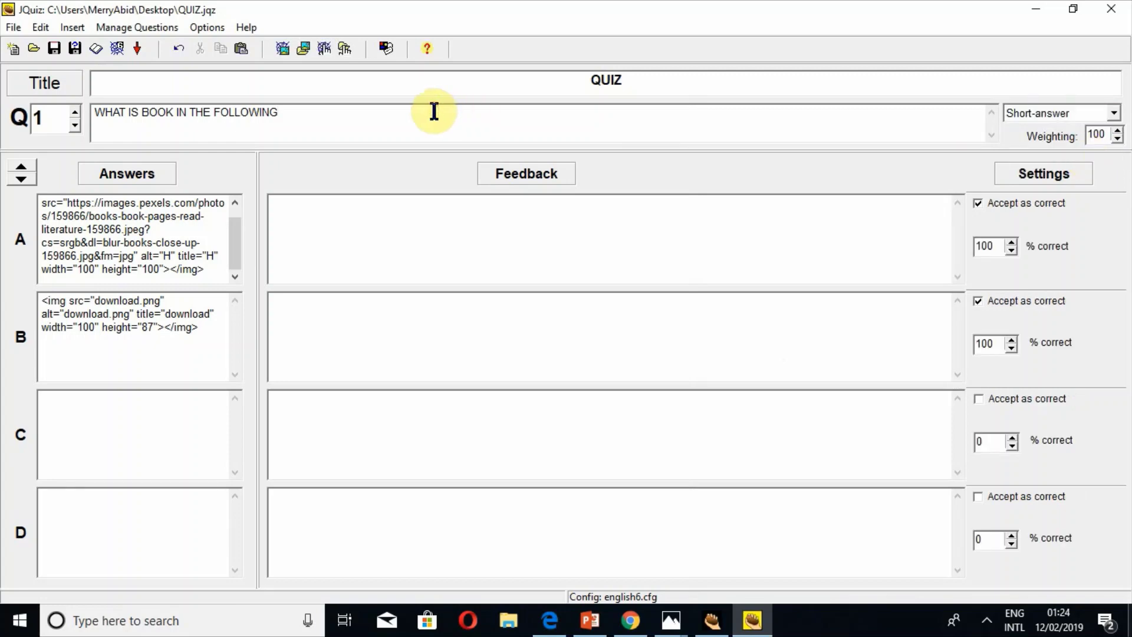
pyautogui.press('BackSpace')
pyautogui.press('BackSpace')
pyautogui.press('BackSpace')
pyautogui.press('BackSpace')
pyautogui.press('BackSpace')
pyautogui.press('BackSpace')
pyautogui.press('BackSpace')
pyautogui.press('BackSpace')
pyautogui.press('BackSpace')
pyautogui.press('BackSpace')
pyautogui.press('BackSpace')
pyautogui.press('BackSpace')
pyautogui.press('BackSpace')
pyautogui.press('BackSpace')
pyautogui.press('BackSpace')
pyautogui.press('BackSpace')
pyautogui.press('BackSpace')
pyautogui.press('BackSpace')
pyautogui.press('BackSpace')
pyautogui.press('BackSpace')
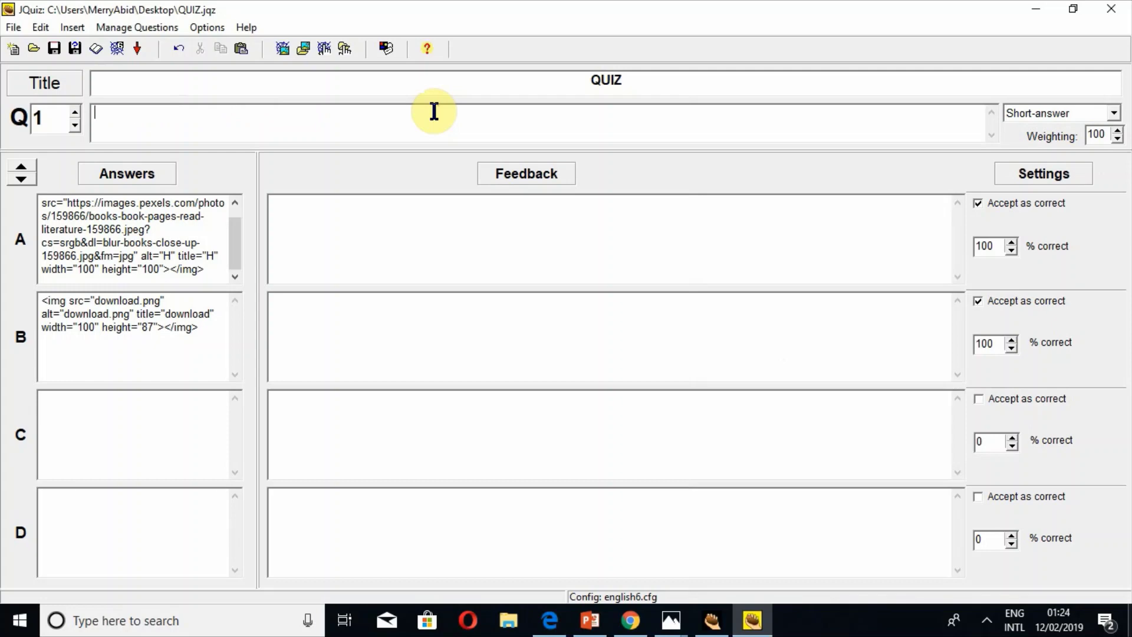
pyautogui.write('WHAT')
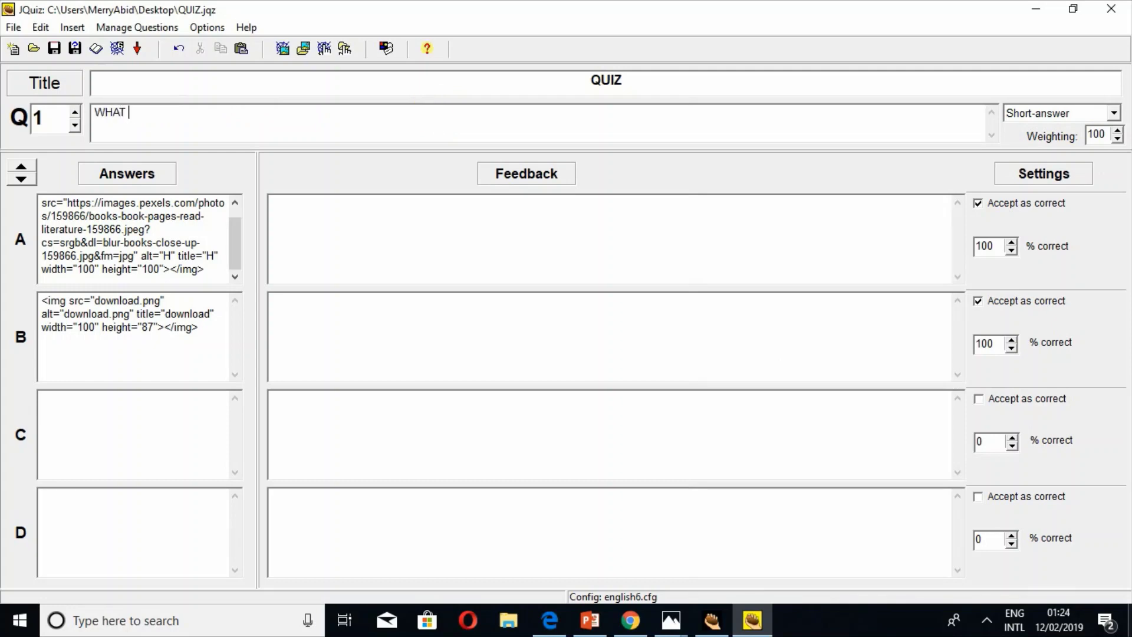
pyautogui.write(' IS O')
pyautogui.write('HYSICS')
# Delete the picture code from answers A and B
pyautogui.click(196, 234)
pyautogui.hotkey('ctrl', 'a')
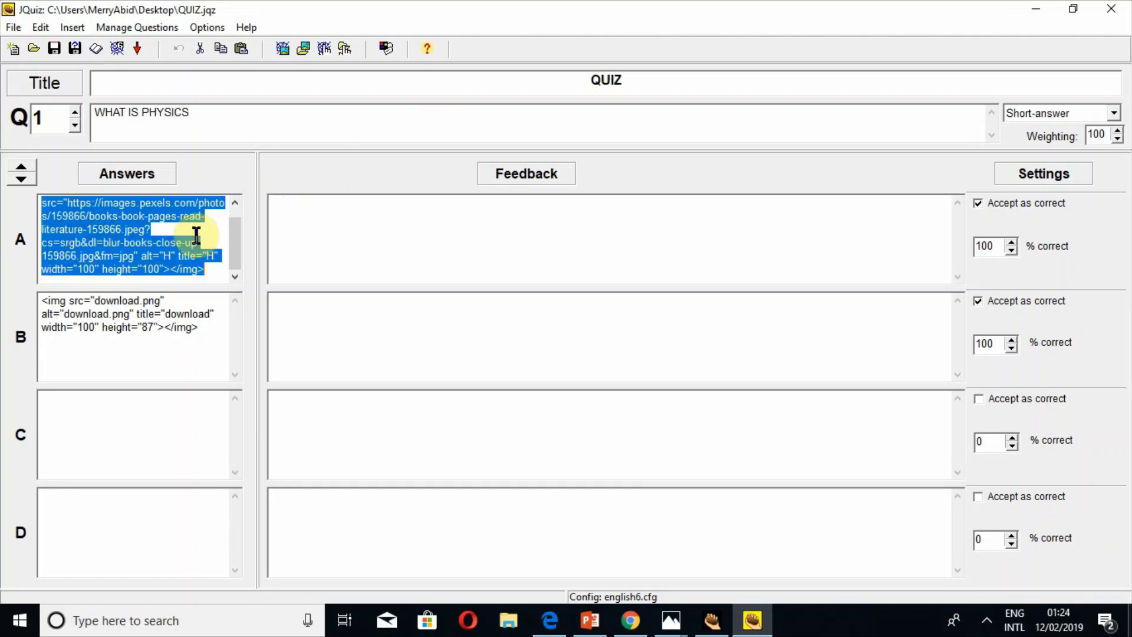
pyautogui.press('Delete')
pyautogui.click(195, 319)
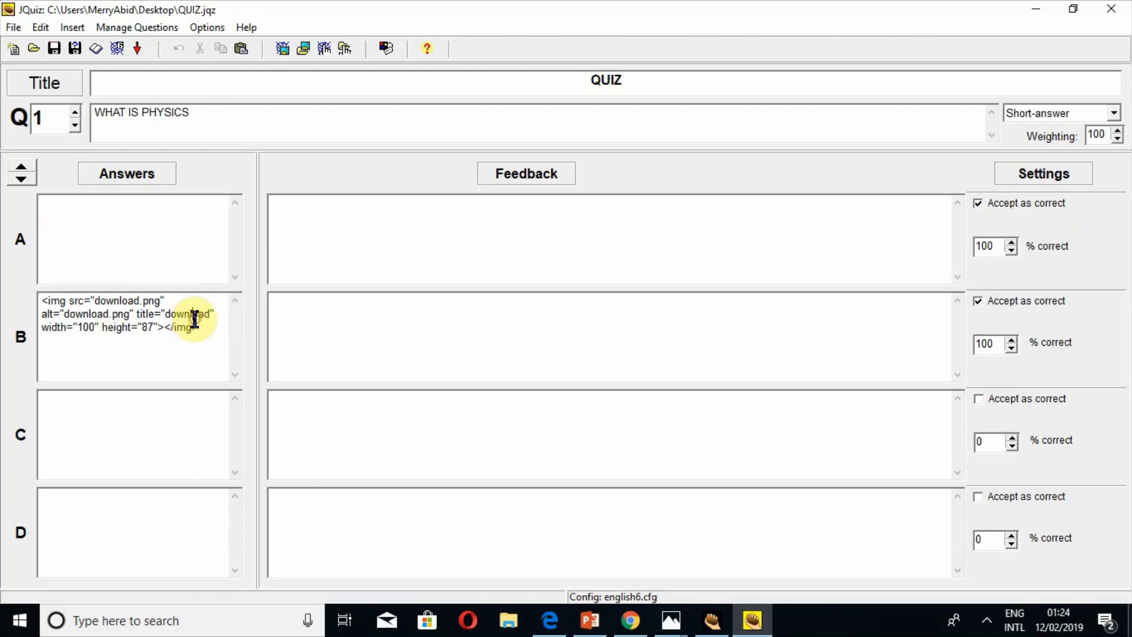
pyautogui.hotkey('ctrl', 'a')
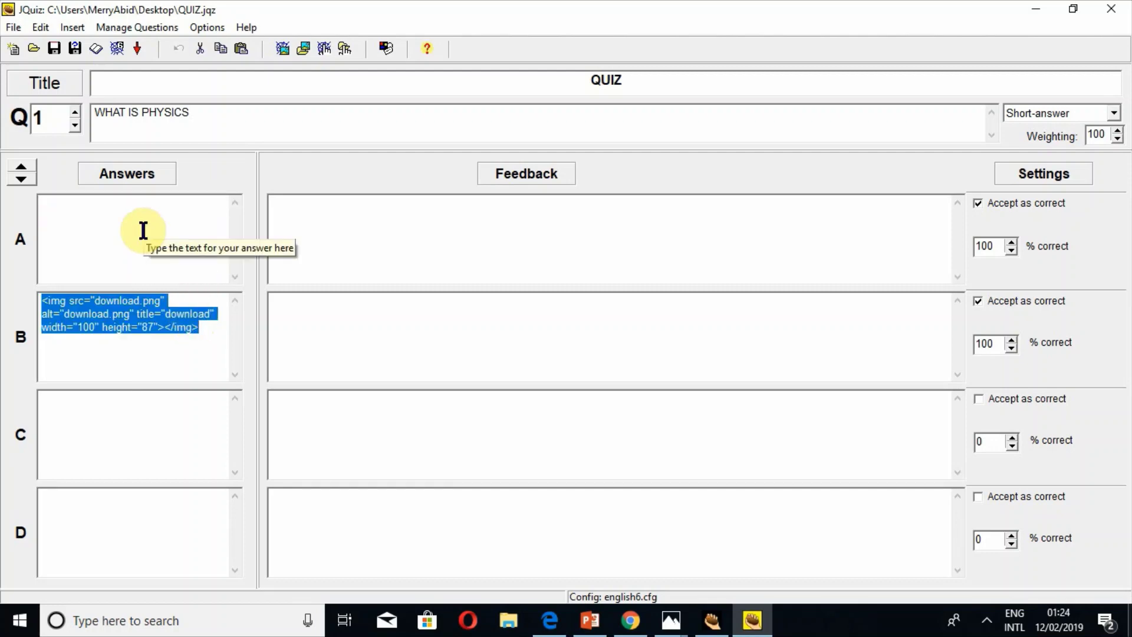
pyautogui.press('Delete')
# Enter answers STUDY OF MATTER, STUDY OF LANGUAGE and STUDY OF MIND, accepting only STUDY OF MATTER
pyautogui.click(167, 253)
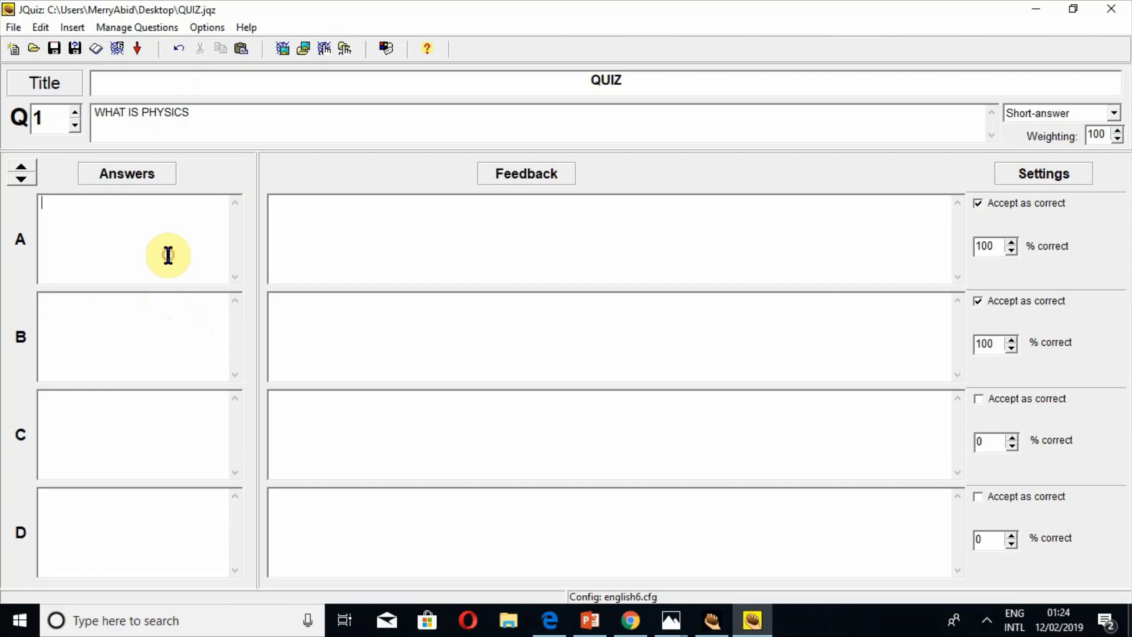
pyautogui.write('STUDY OF M')
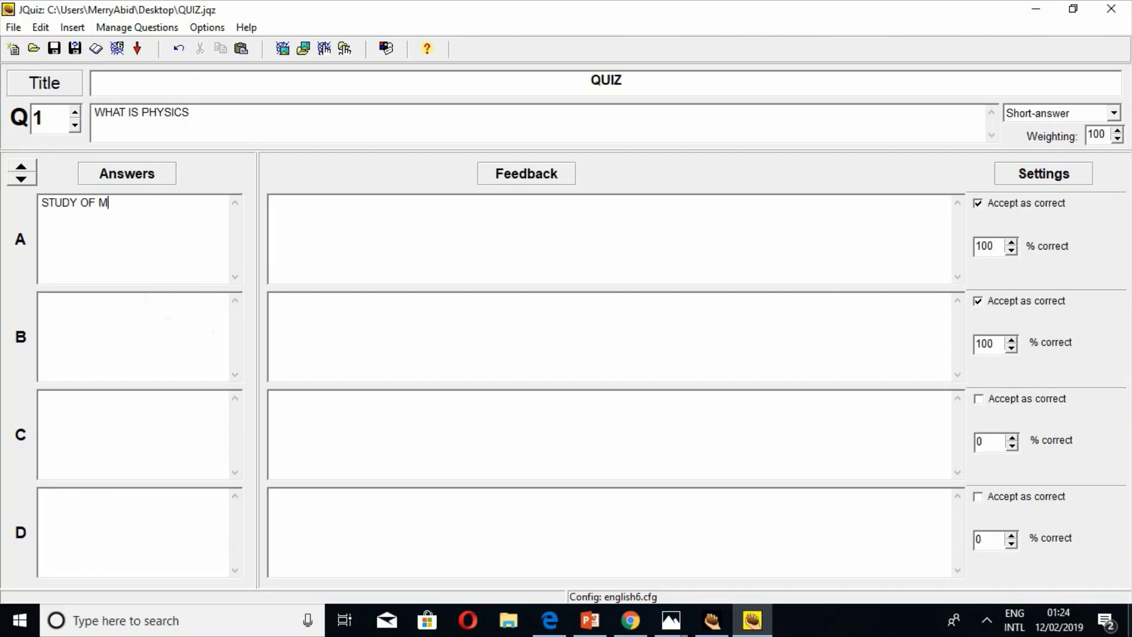
pyautogui.write('ATTER')
pyautogui.click(167, 323)
pyautogui.write('STUDY OF LA')
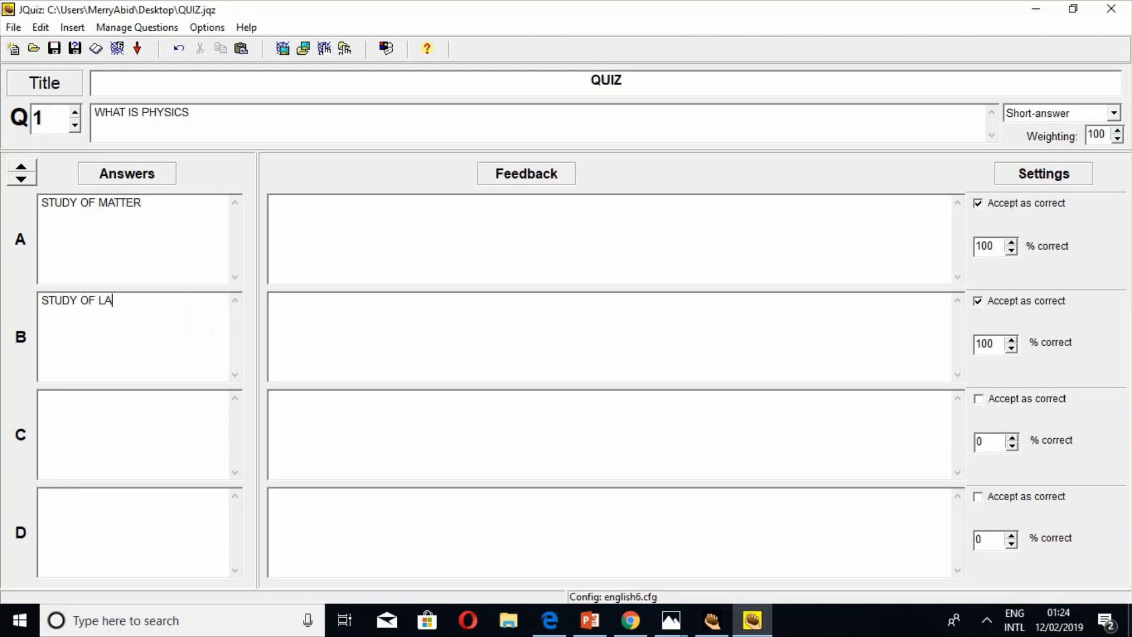
pyautogui.write('NGY')
pyautogui.write('GE')
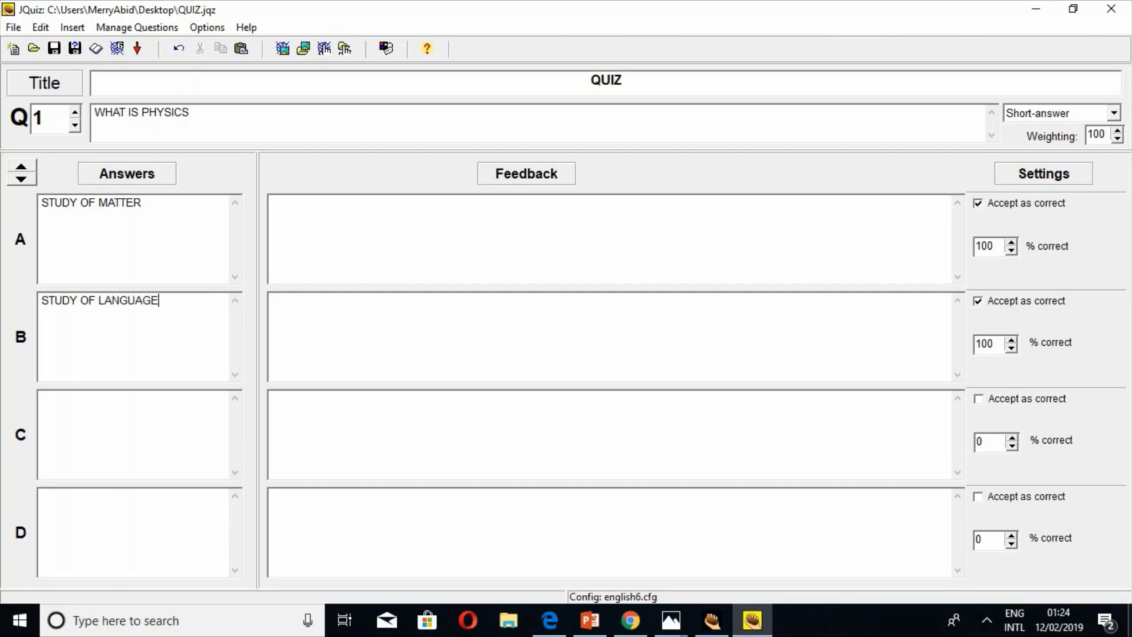
pyautogui.click(154, 439)
pyautogui.write('STUDY O')
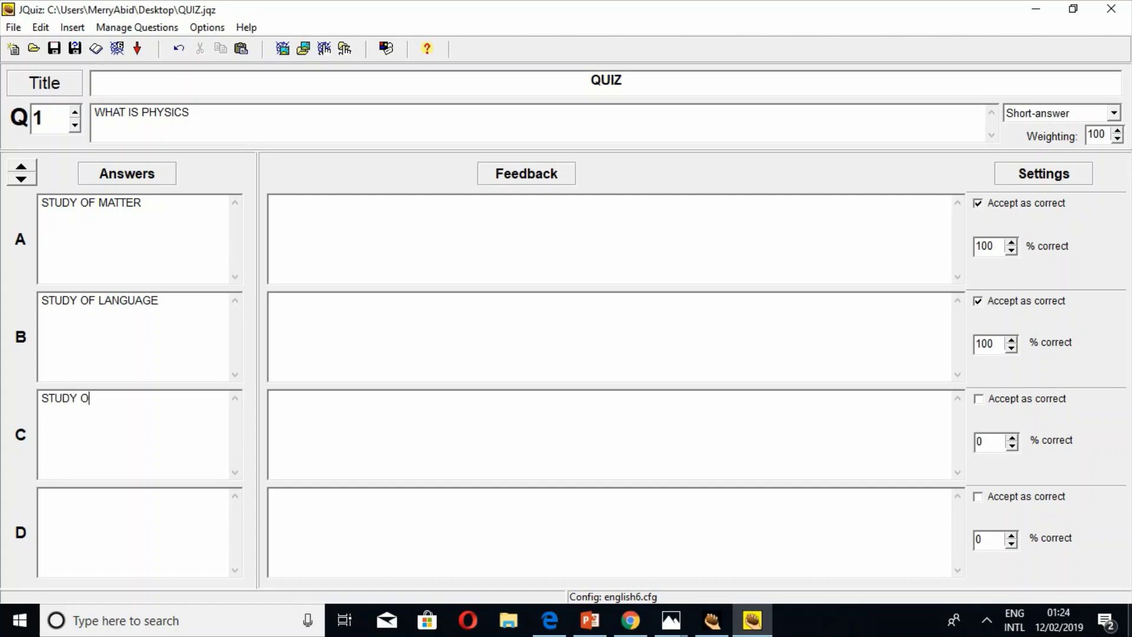
pyautogui.write('F MIB')
pyautogui.write('F')
pyautogui.press('BackSpace')
pyautogui.press('BackSpace')
pyautogui.write('ND')
pyautogui.click(979, 301)
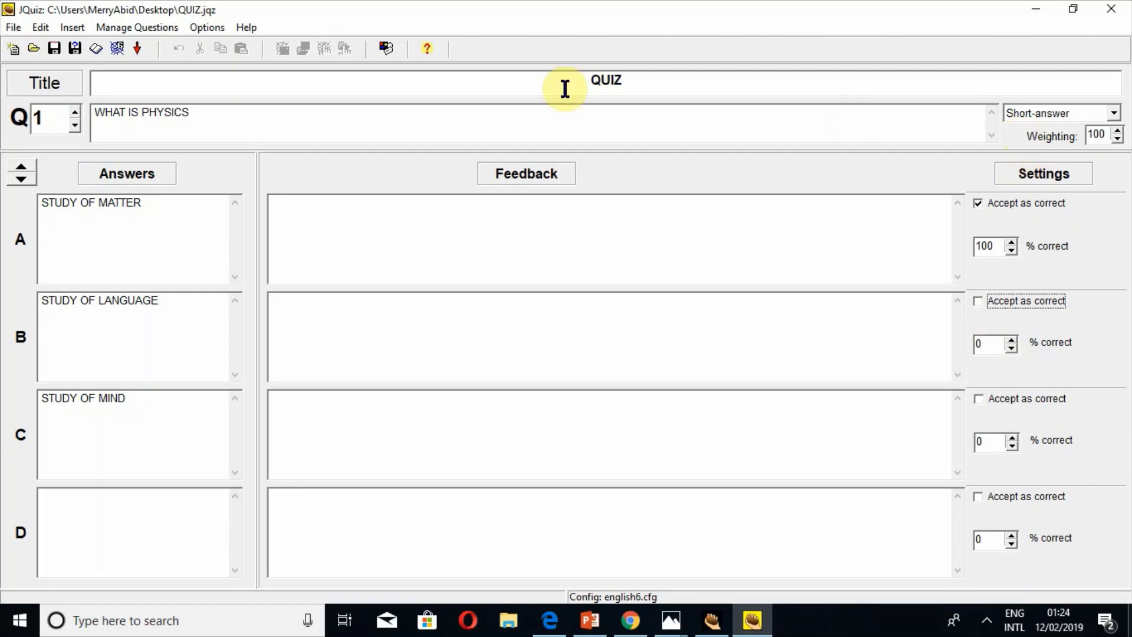
pyautogui.click(118, 48)
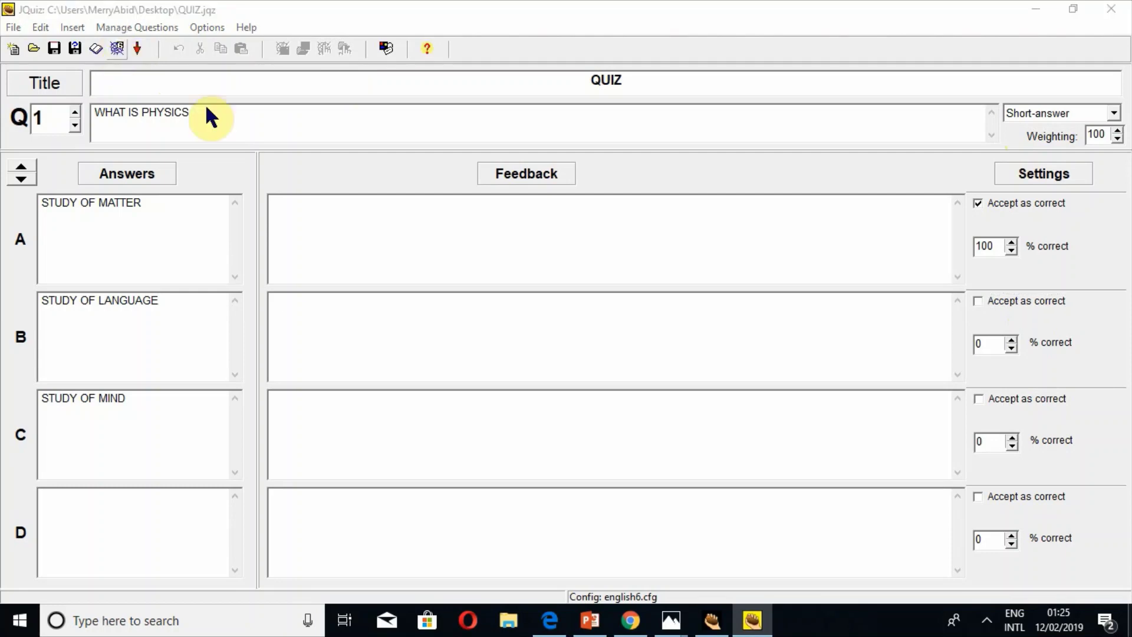
# Save the short-answer quiz as QUIZ2.htm on the Desktop and view it in the browser
pyautogui.click(545, 307)
pyautogui.press('BackSpace')
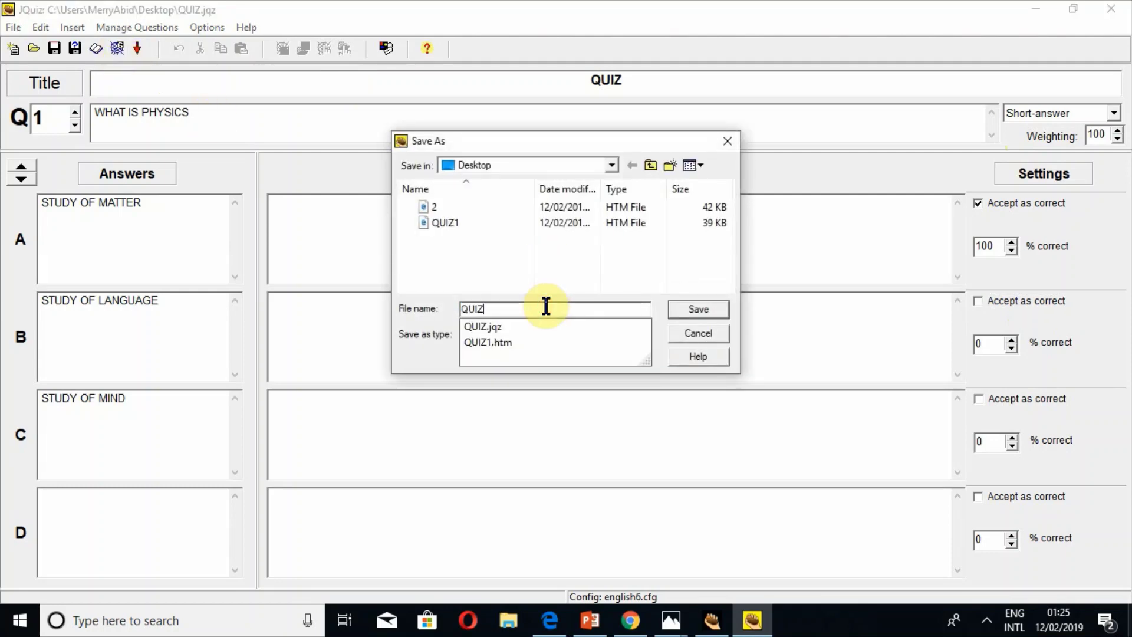
pyautogui.write('2')
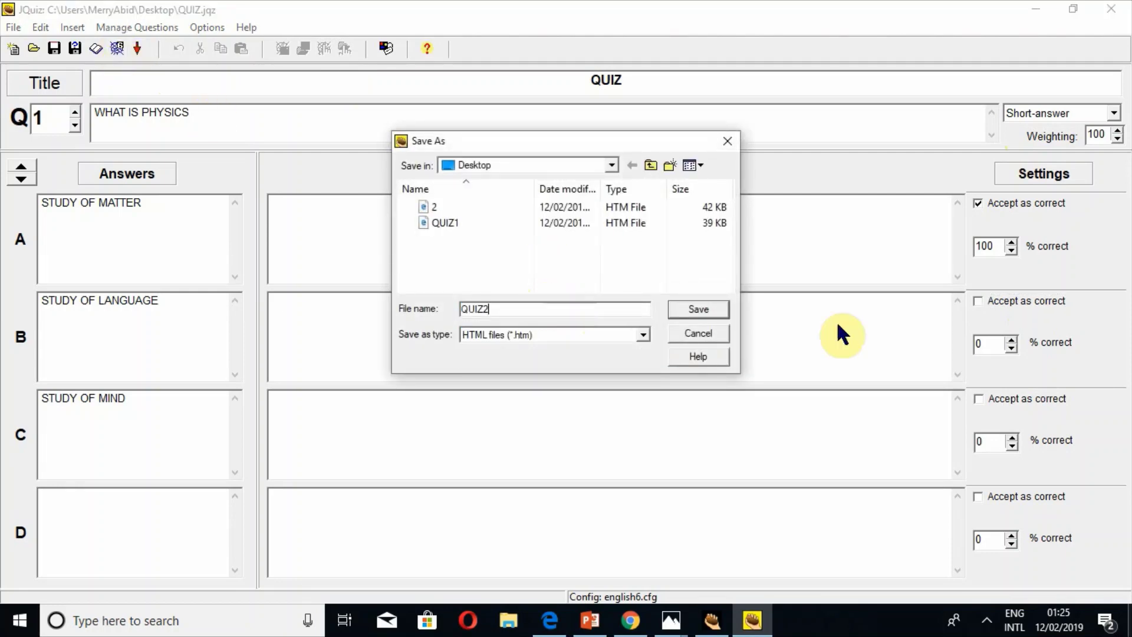
pyautogui.click(701, 311)
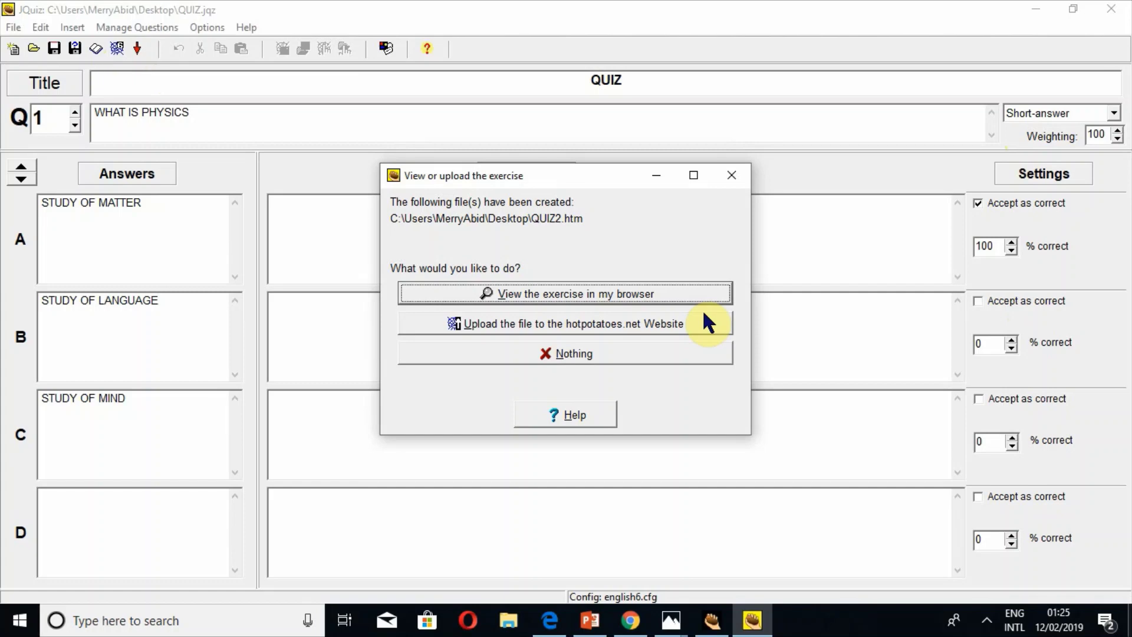
pyautogui.click(607, 297)
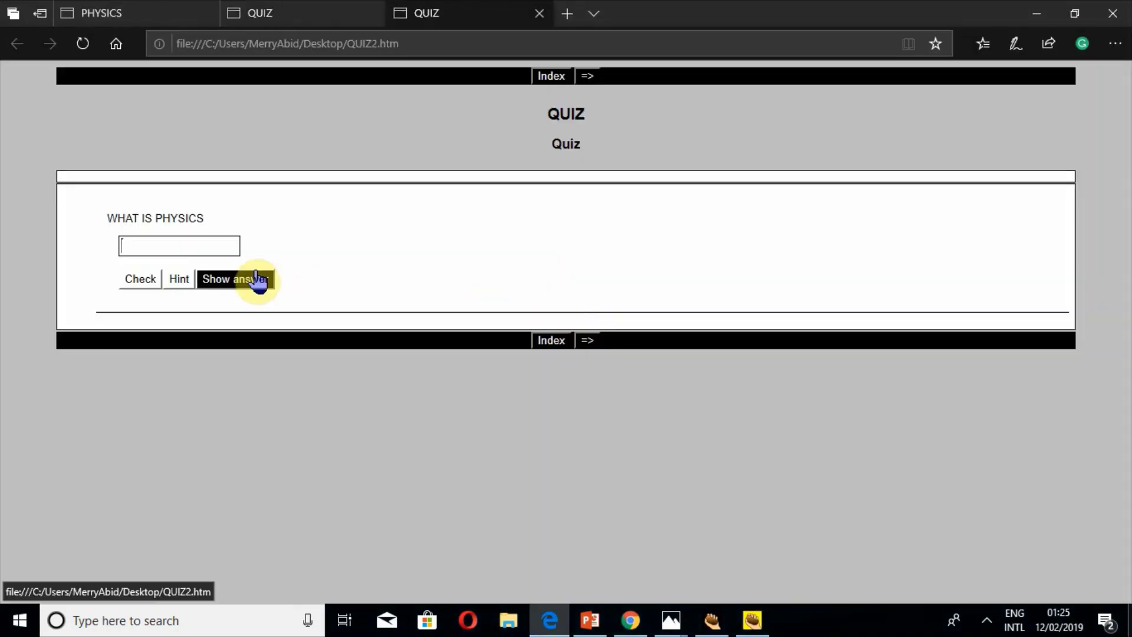
# Ask for a letter hint in the answer box and dismiss the hint message
pyautogui.press('super+plus')
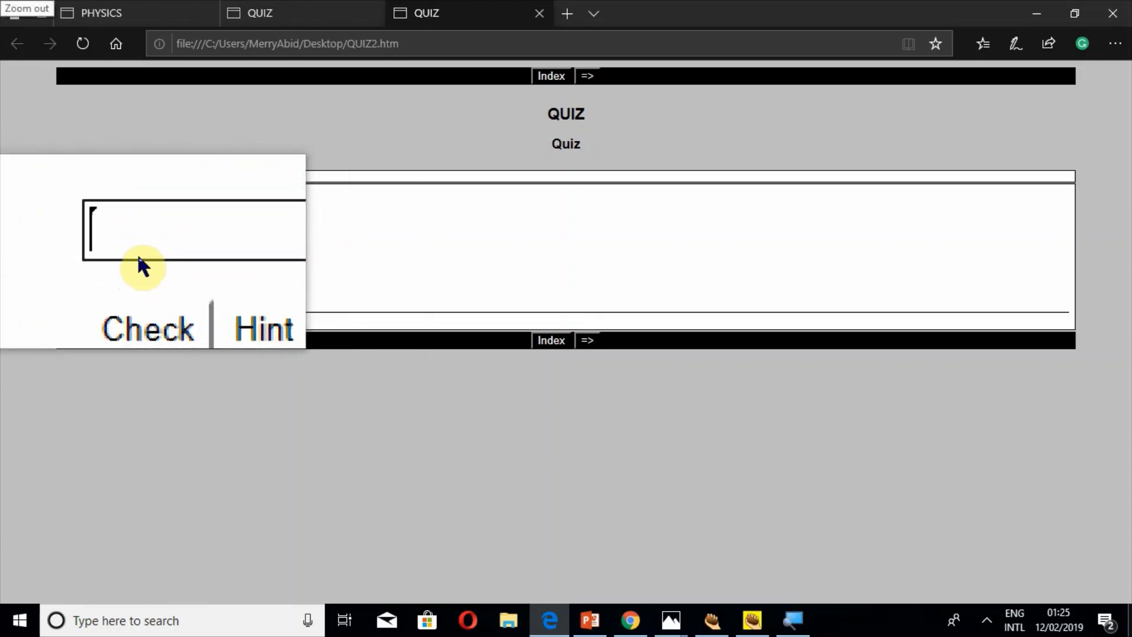
pyautogui.write('S')
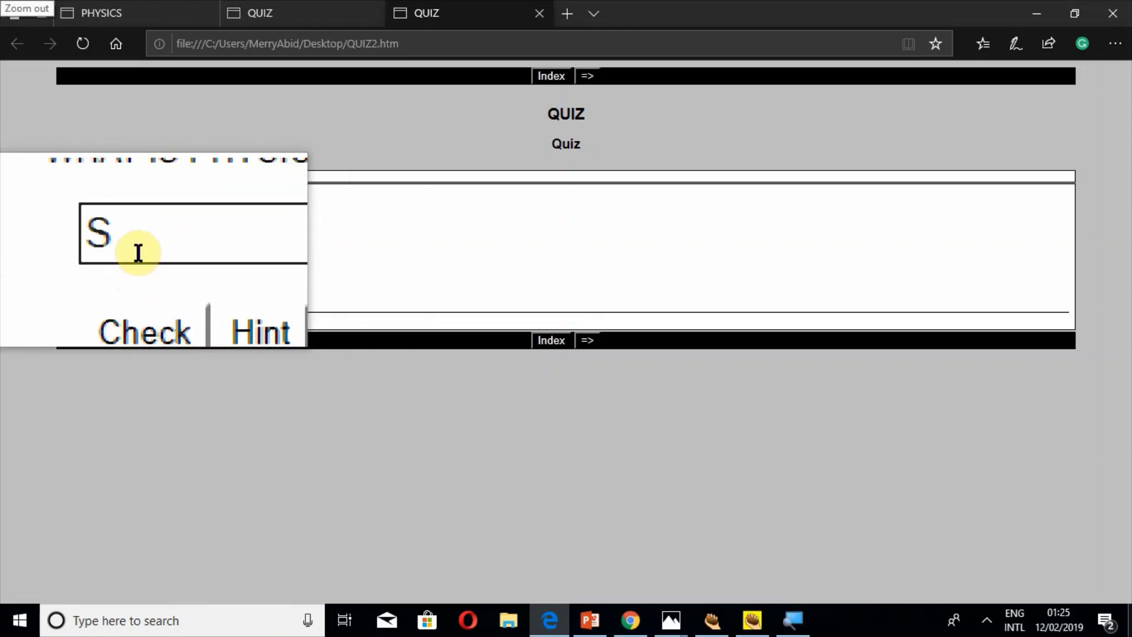
pyautogui.press('BackSpace')
pyautogui.click(191, 293)
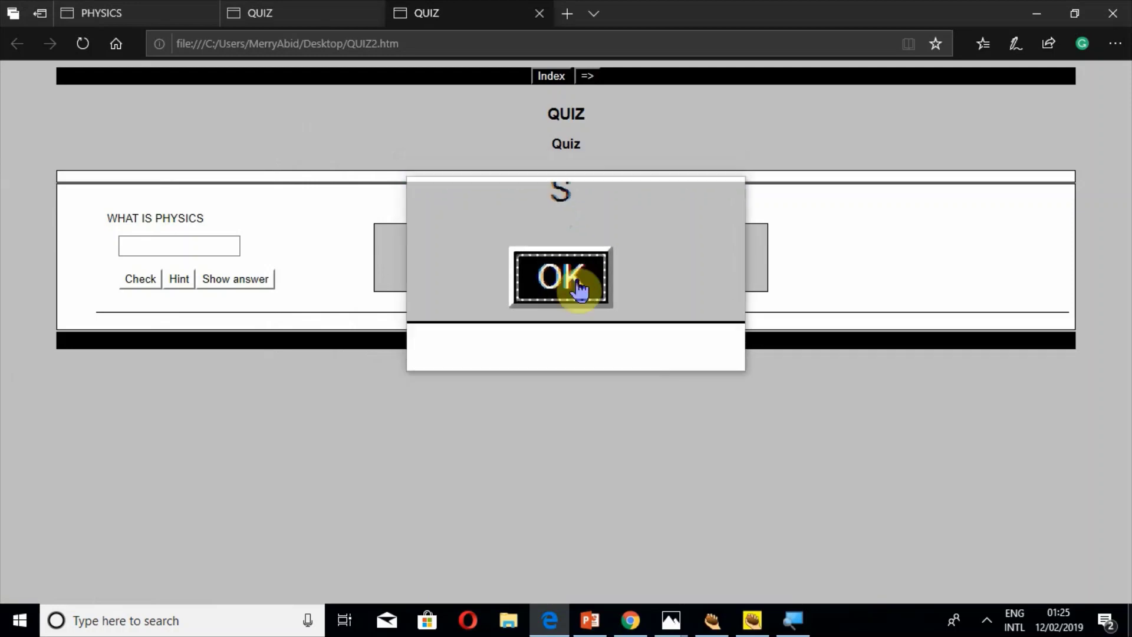
pyautogui.click(574, 282)
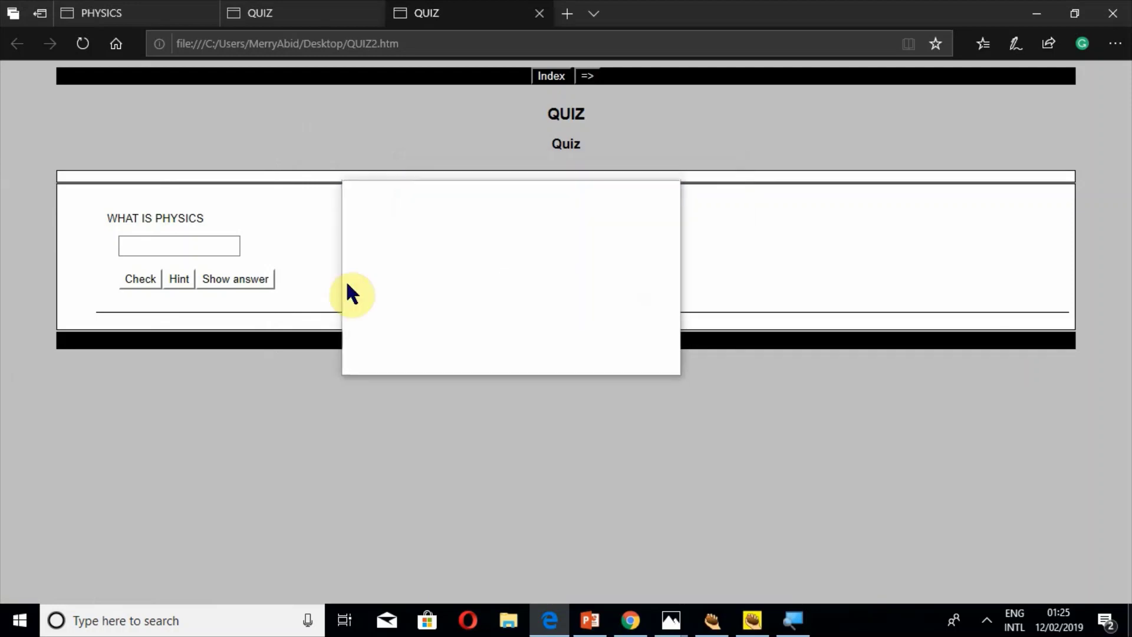
# Answer STUDY OF MATTER and dismiss the 93% result message
pyautogui.click(167, 247)
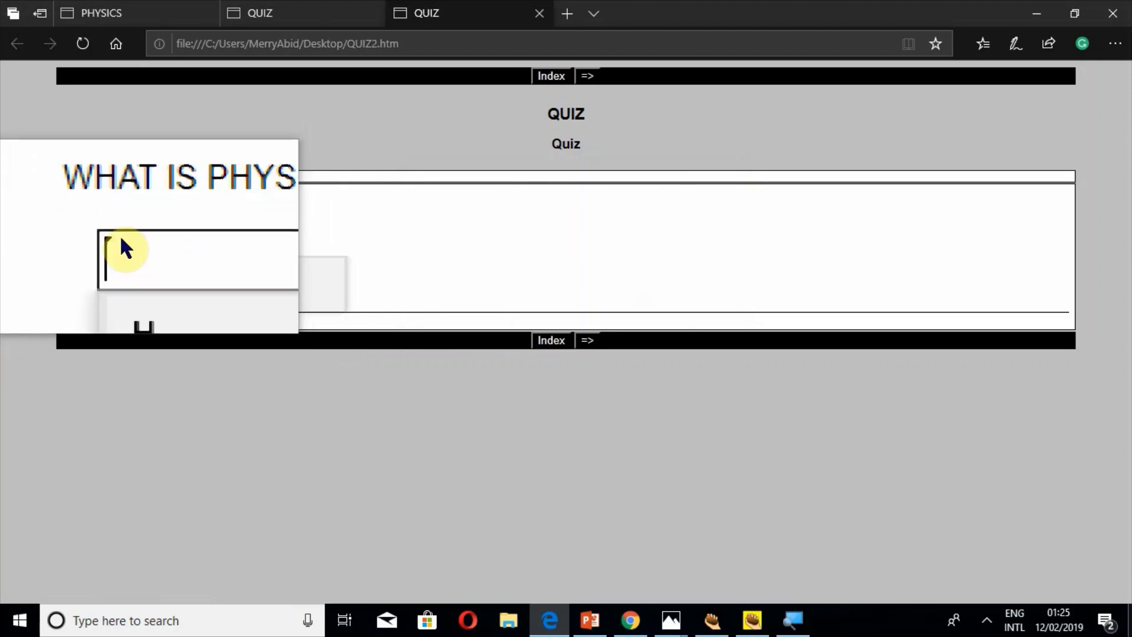
pyautogui.write('S')
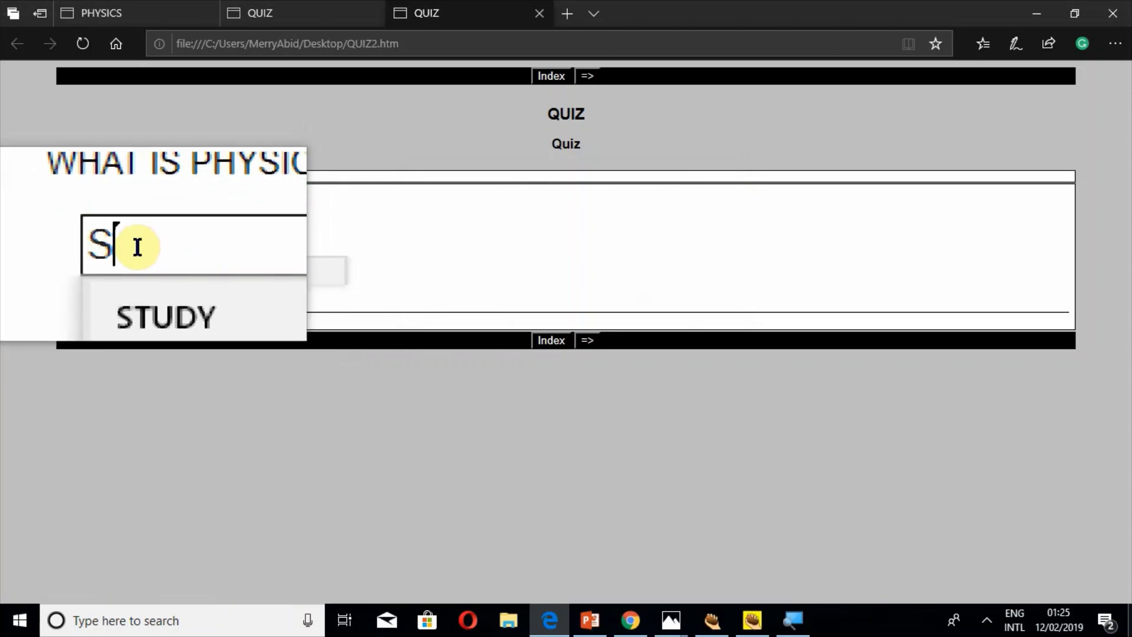
pyautogui.write('TUDY ')
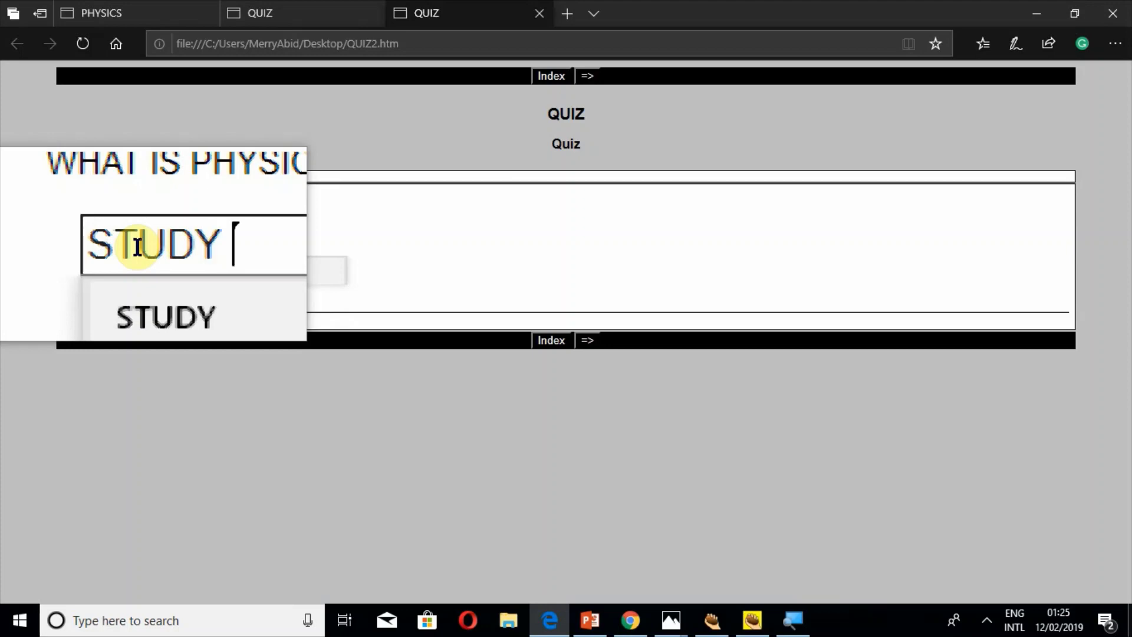
pyautogui.write('OF M')
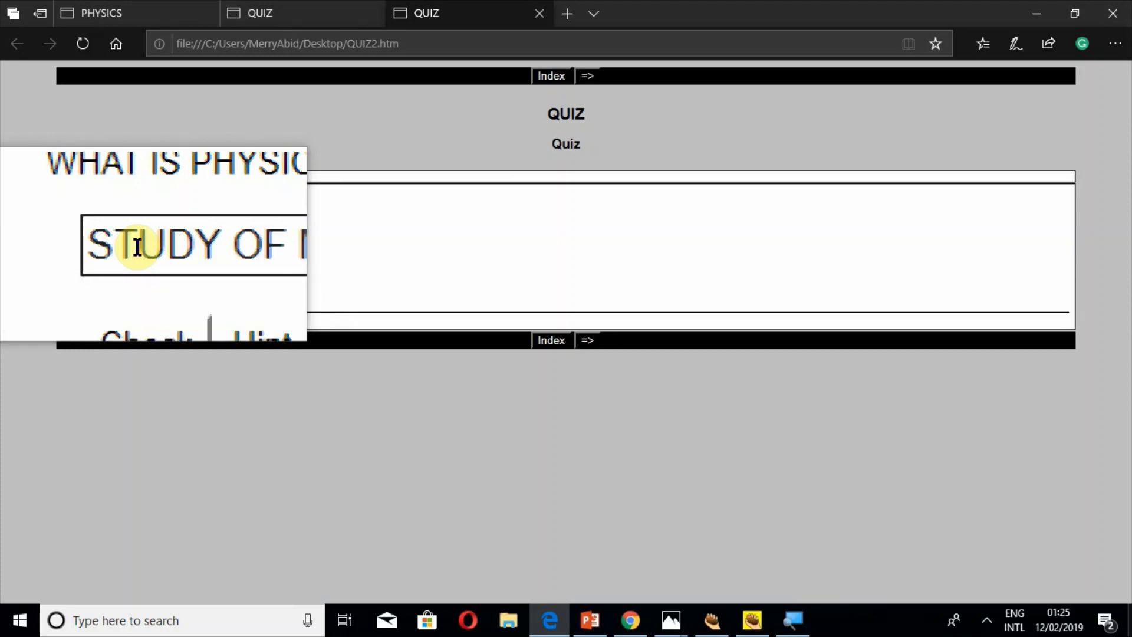
pyautogui.write('AT')
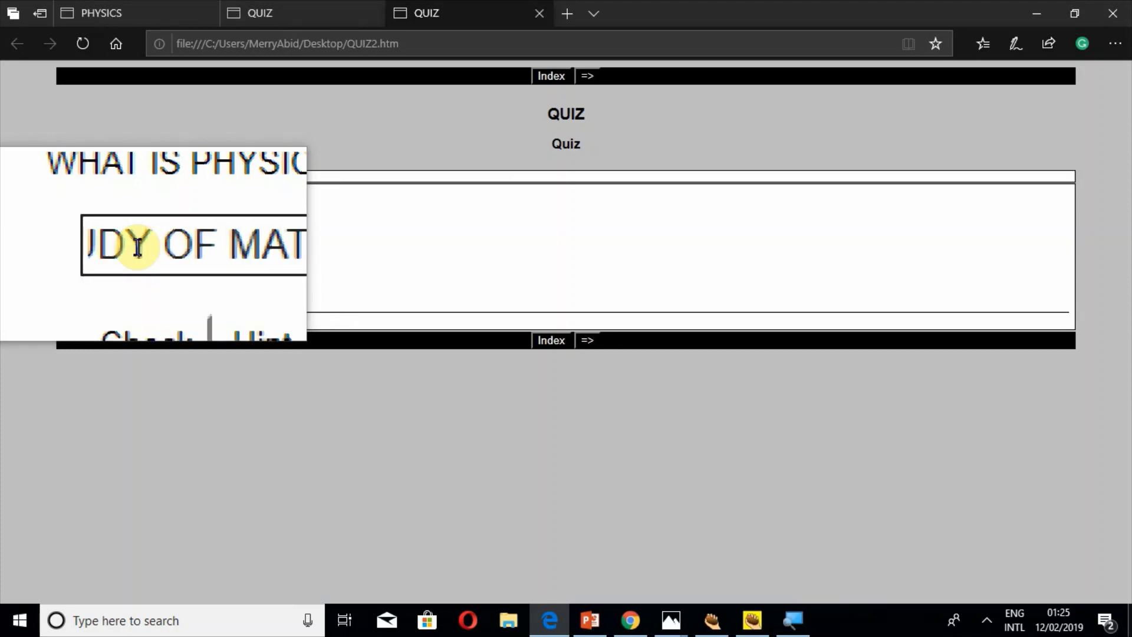
pyautogui.write('TER')
pyautogui.press('Return')
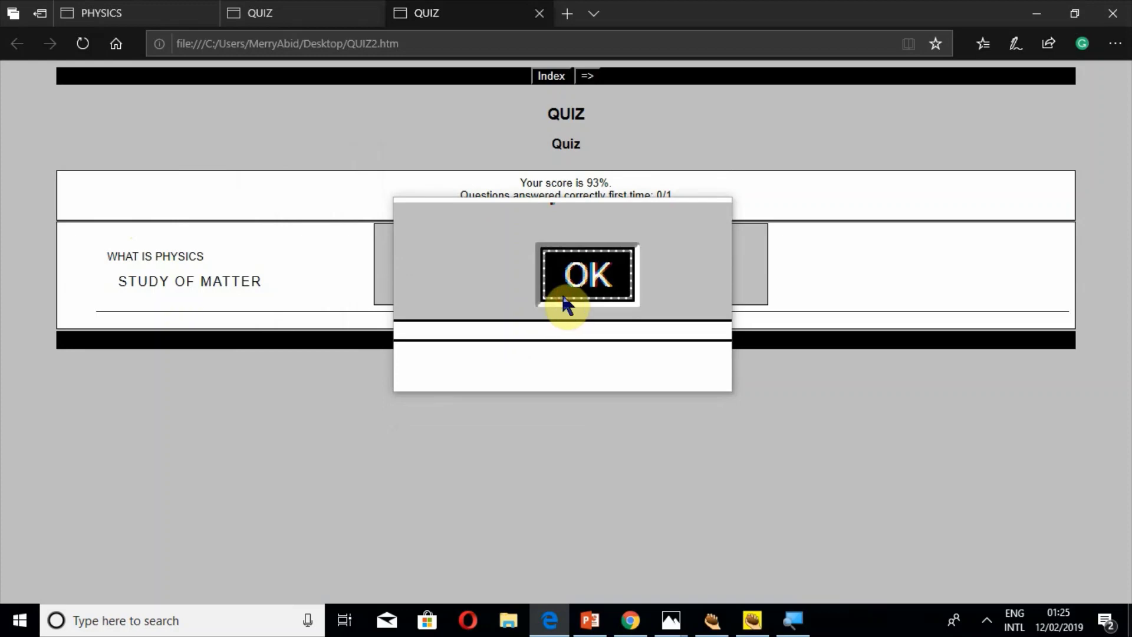
pyautogui.click(565, 302)
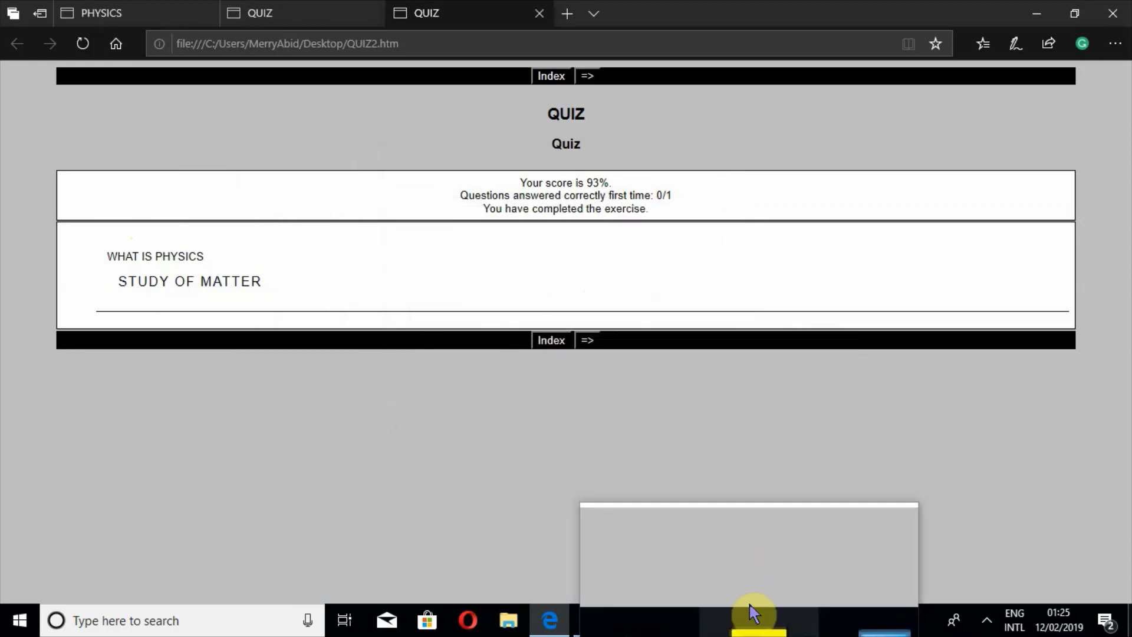
pyautogui.click(754, 613)
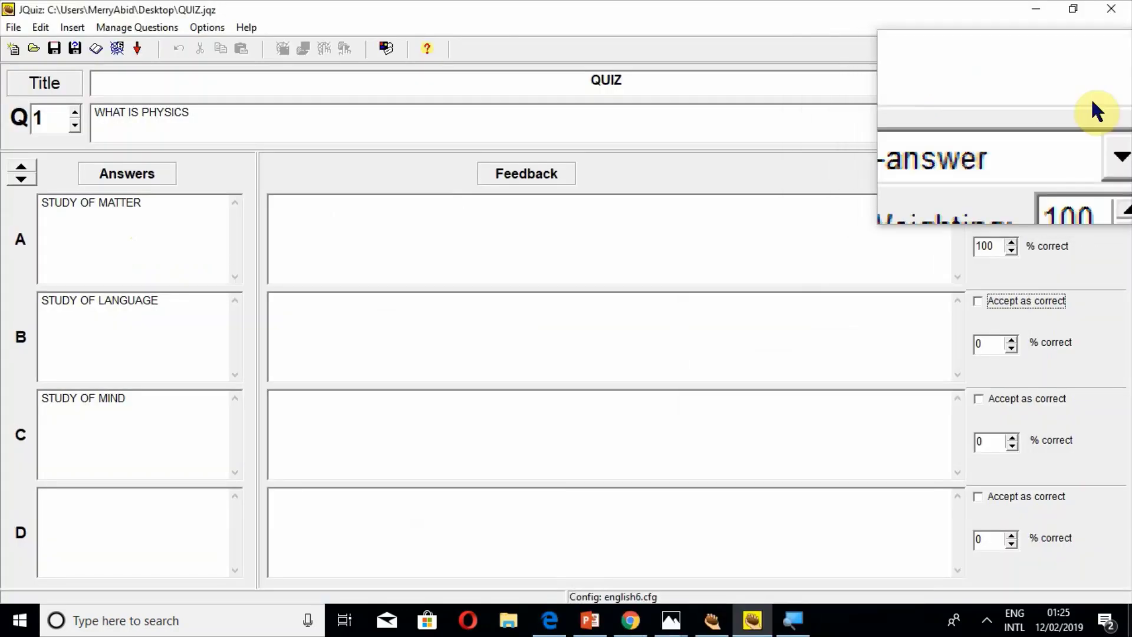
# Switch the WHAT IS PHYSICS question type to Multi-select, then to Hybrid
pyautogui.click(1109, 120)
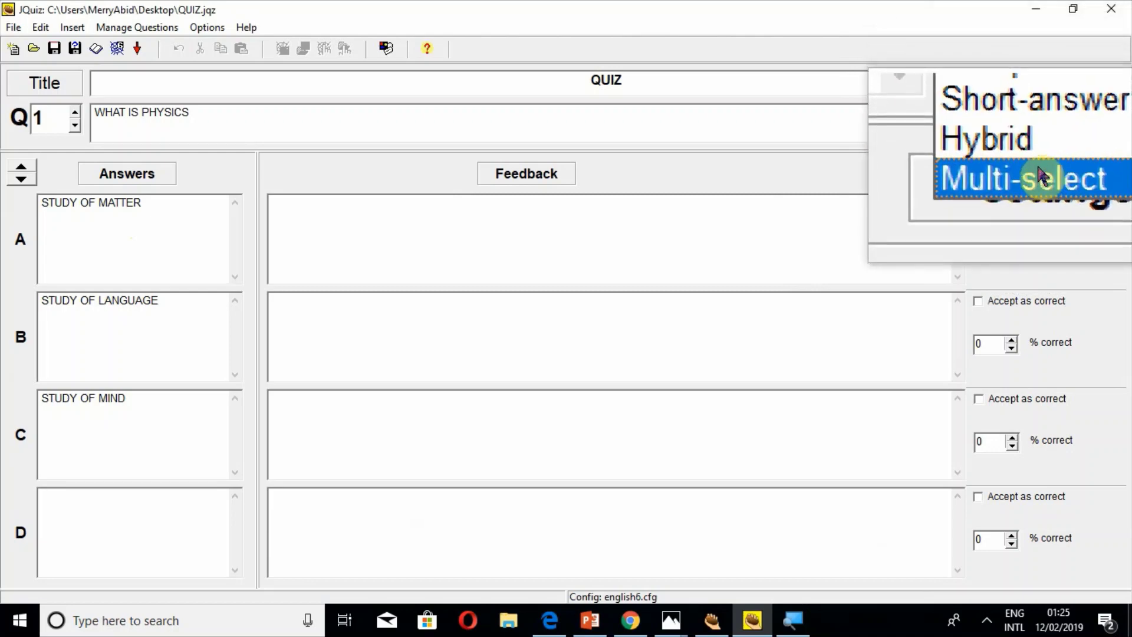
pyautogui.click(1039, 174)
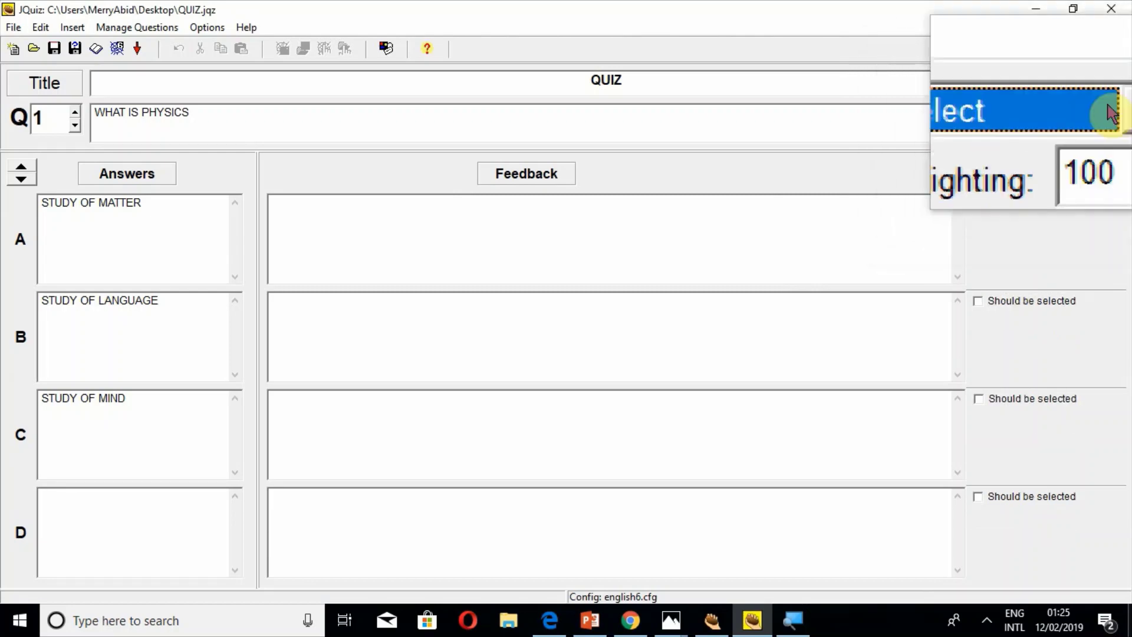
pyautogui.click(1111, 113)
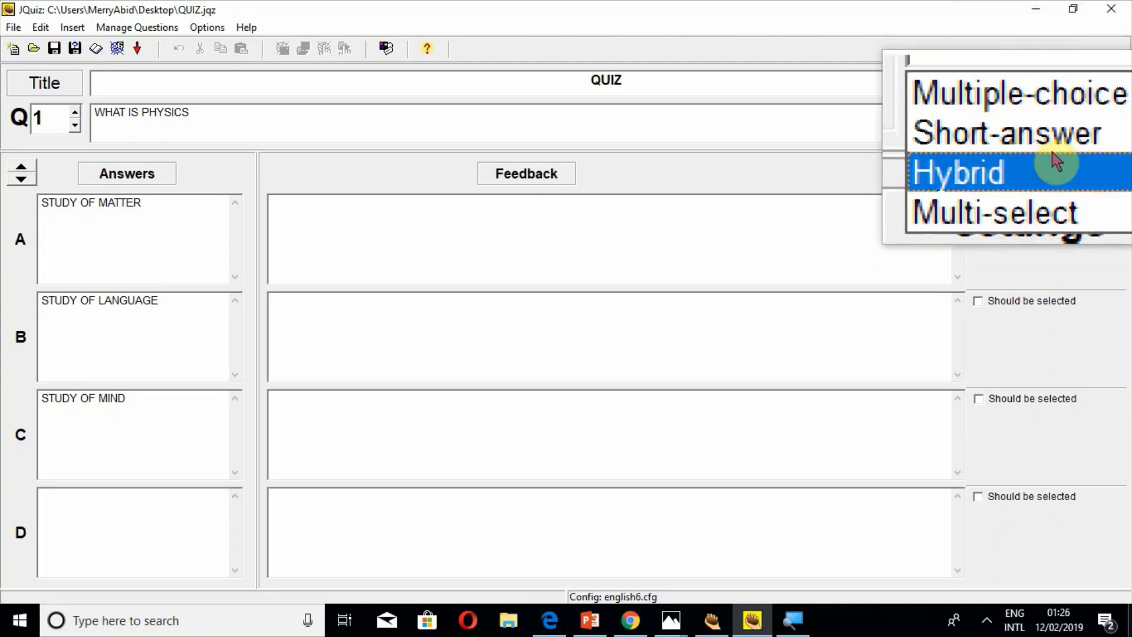
pyautogui.click(1055, 160)
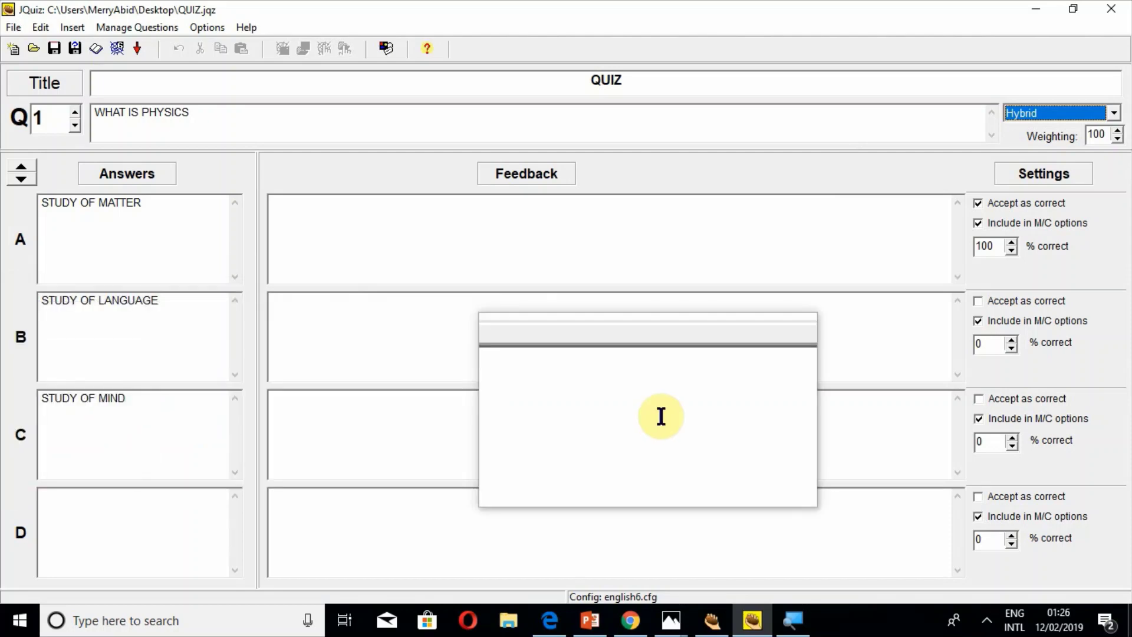
# Export the Hybrid quiz as QUIZ3.htm and view it in the browser
pyautogui.click(112, 46)
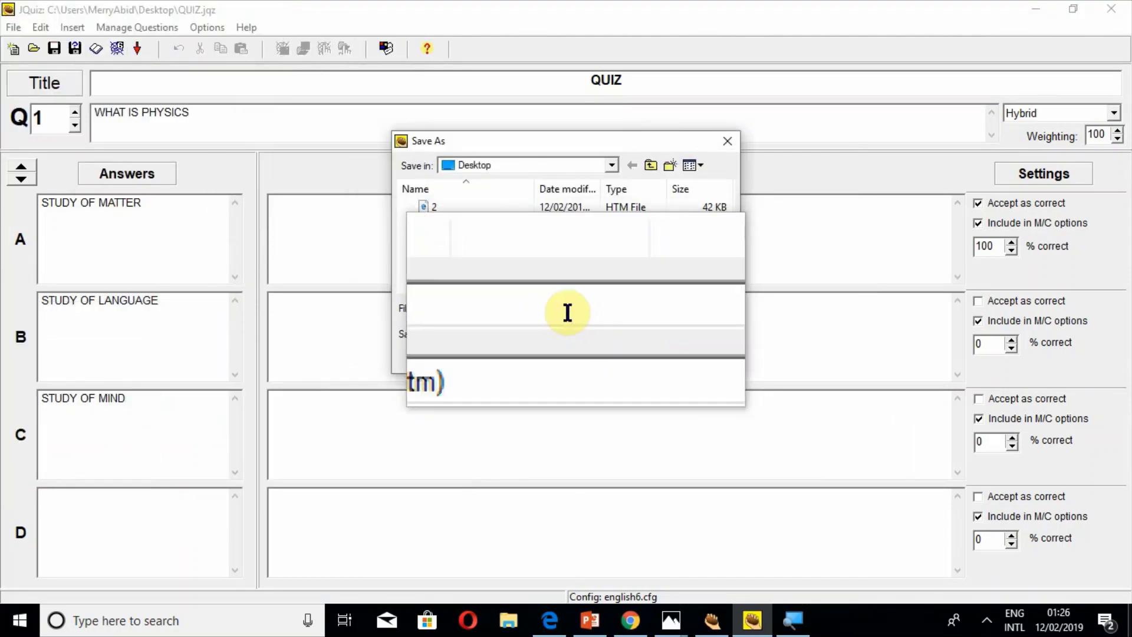
pyautogui.click(534, 308)
pyautogui.press('BackSpace')
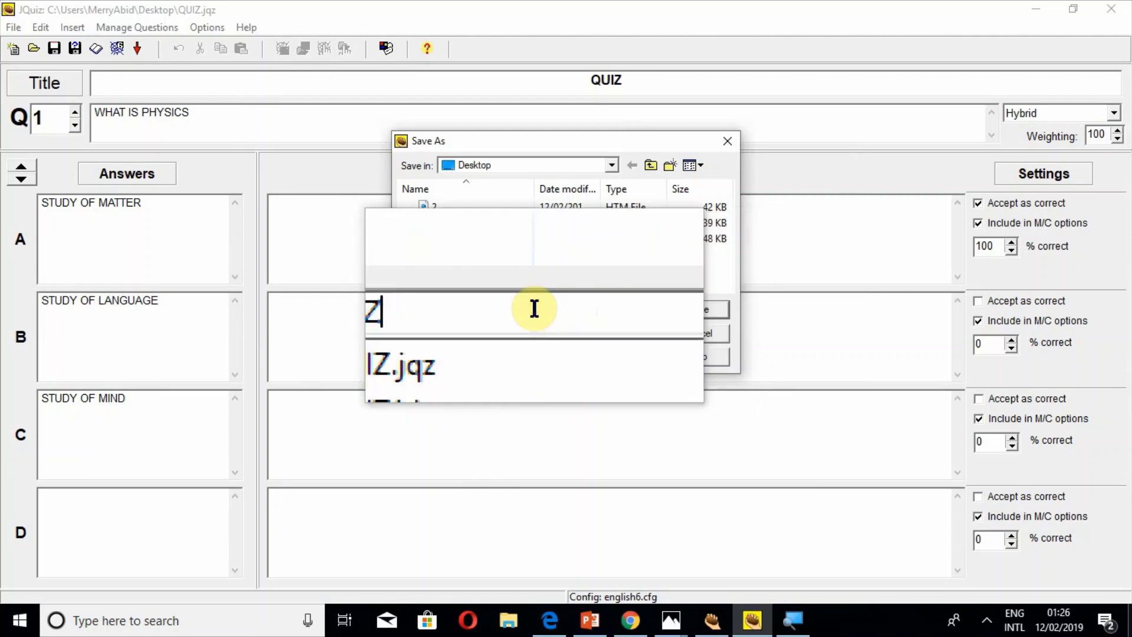
pyautogui.write('3')
pyautogui.press('Return')
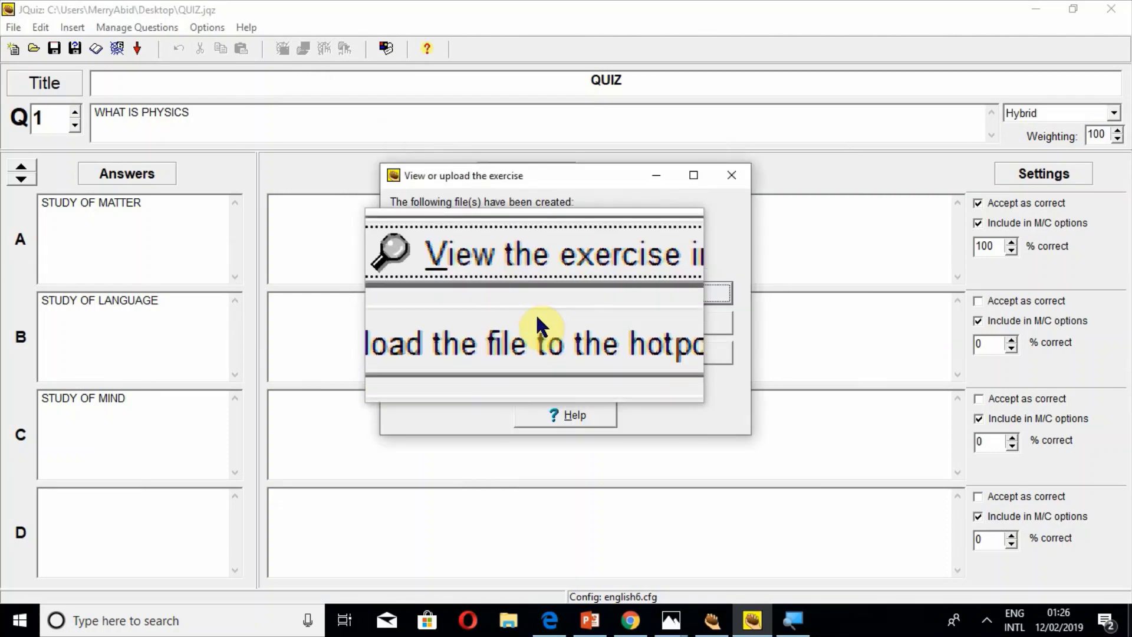
pyautogui.click(547, 293)
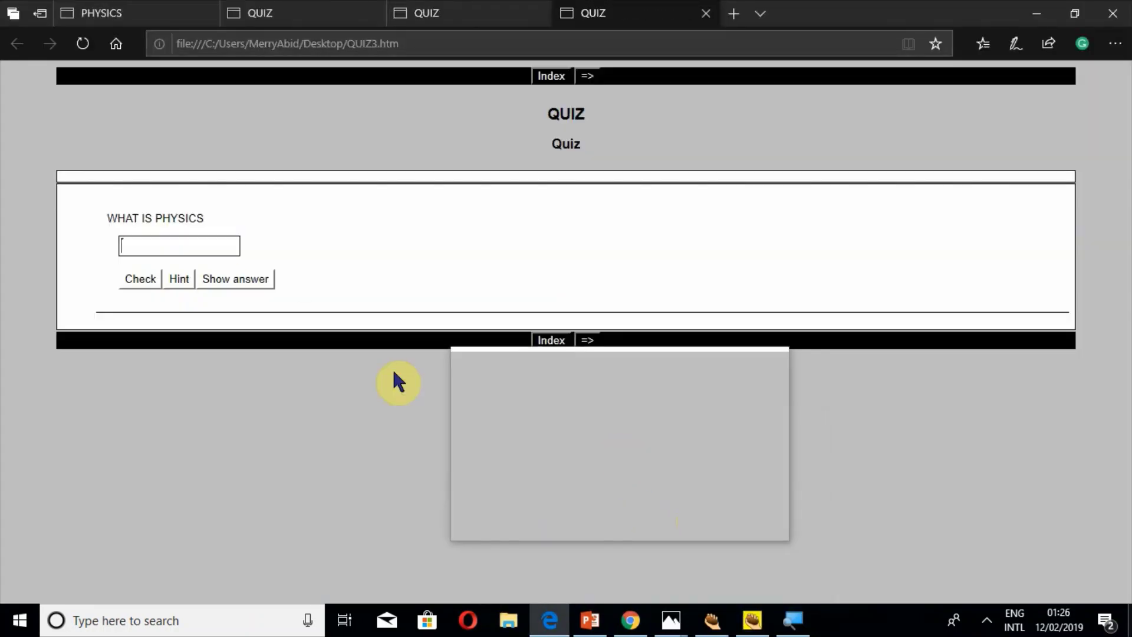
# Check the misspelled answer 'STUIDY OF LANGUAGR', getting partly-wrong feedback, then clear the answer box
pyautogui.click(152, 241)
pyautogui.write('S')
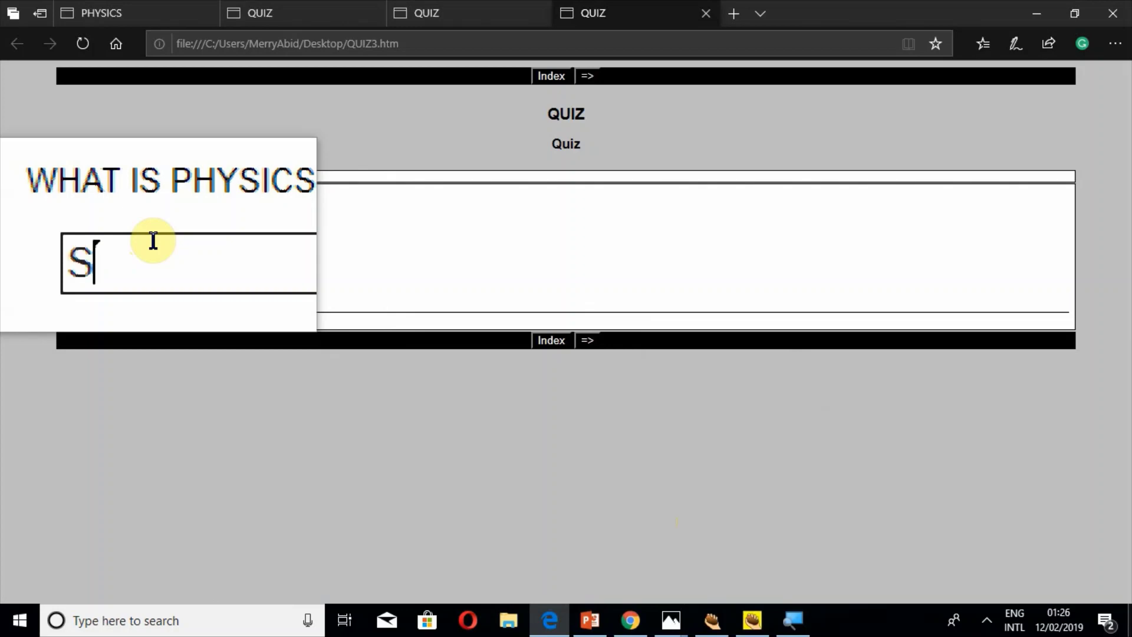
pyautogui.write('TUIDY O')
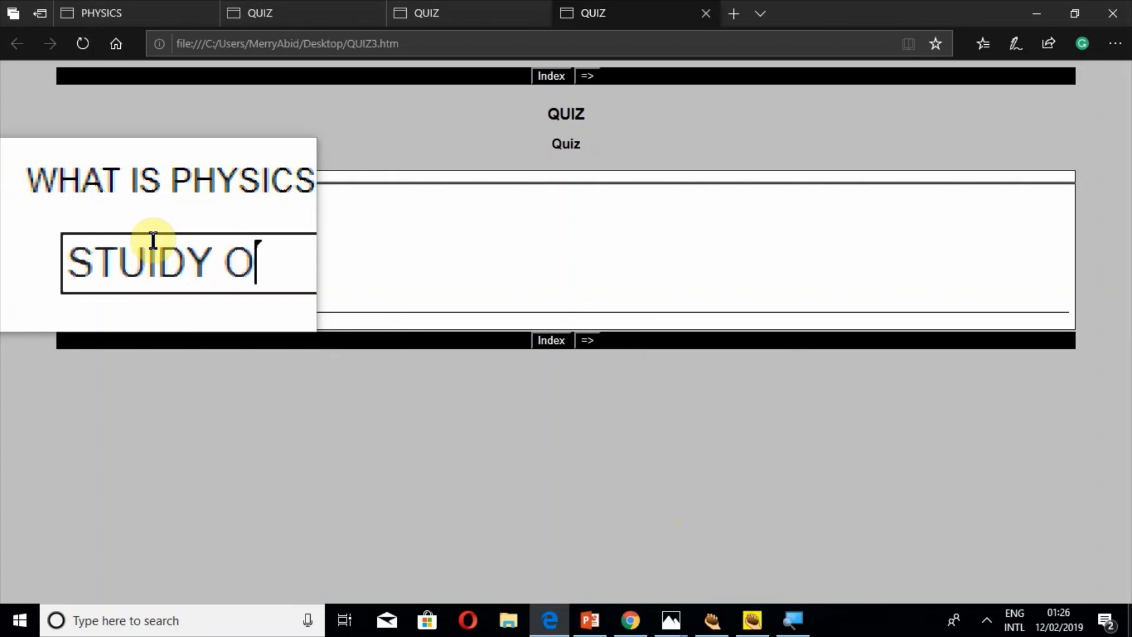
pyautogui.write('F L')
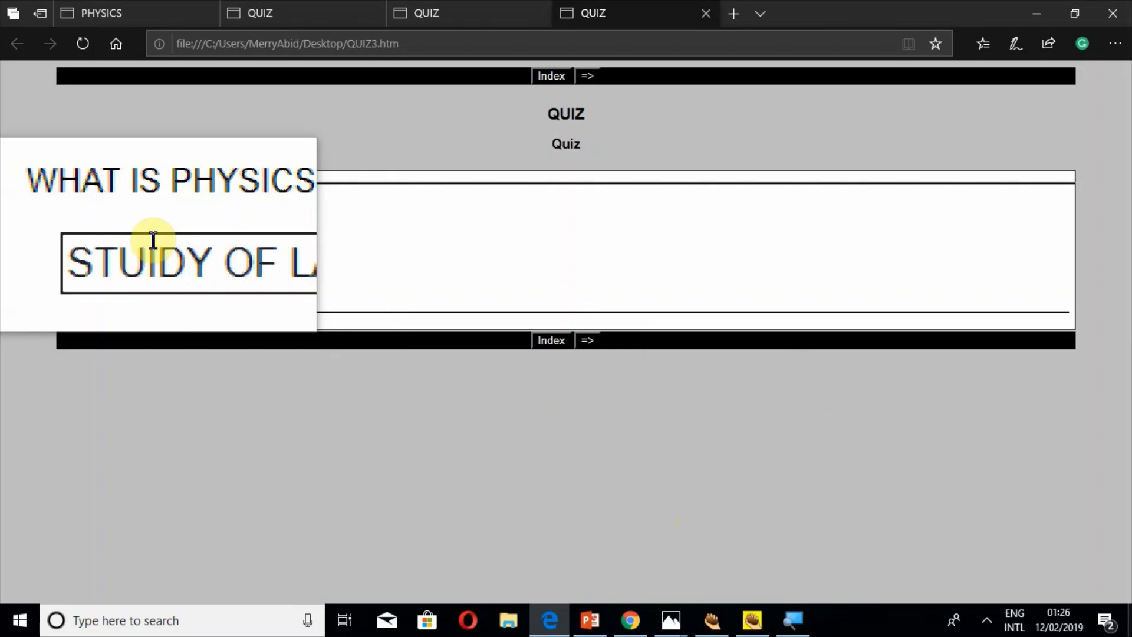
pyautogui.write('ANGUAG')
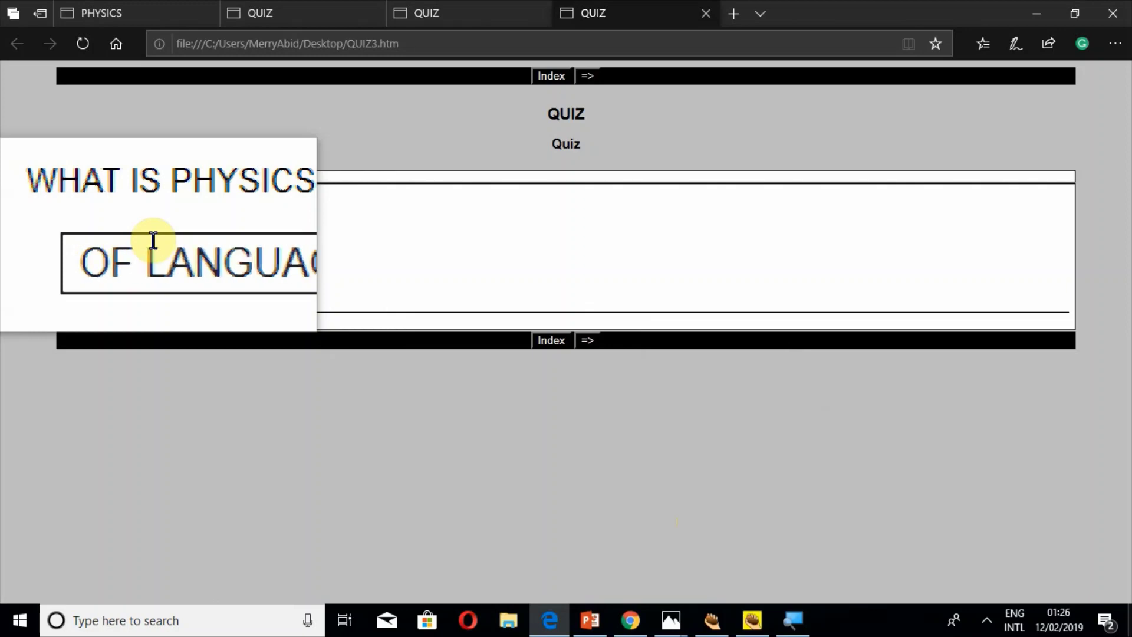
pyautogui.write('R')
pyautogui.click(152, 292)
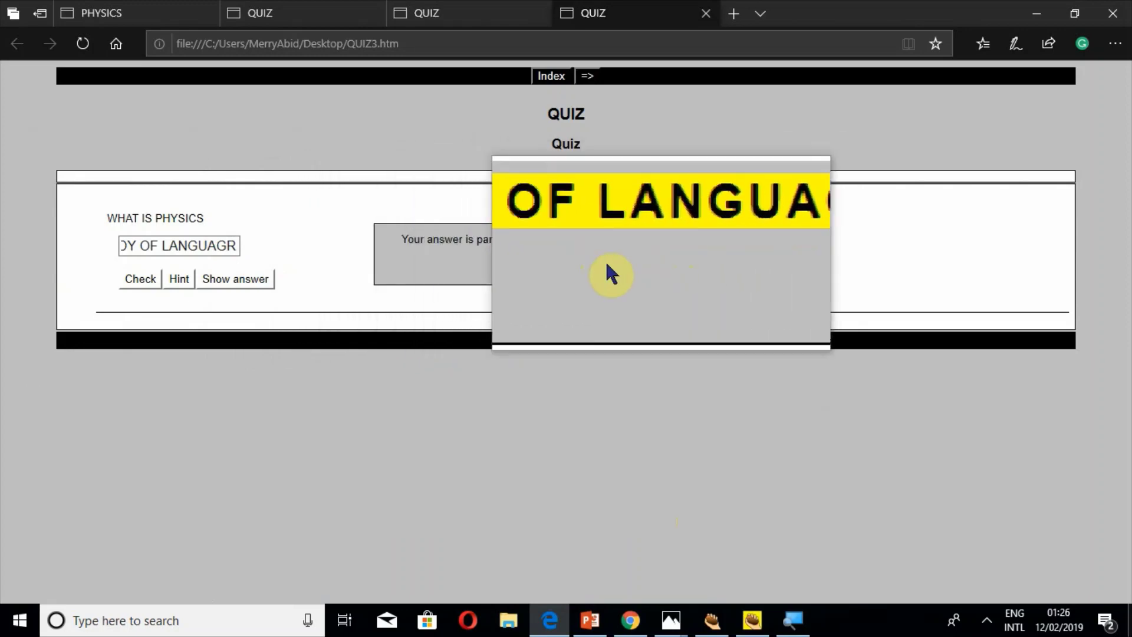
pyautogui.click(170, 246)
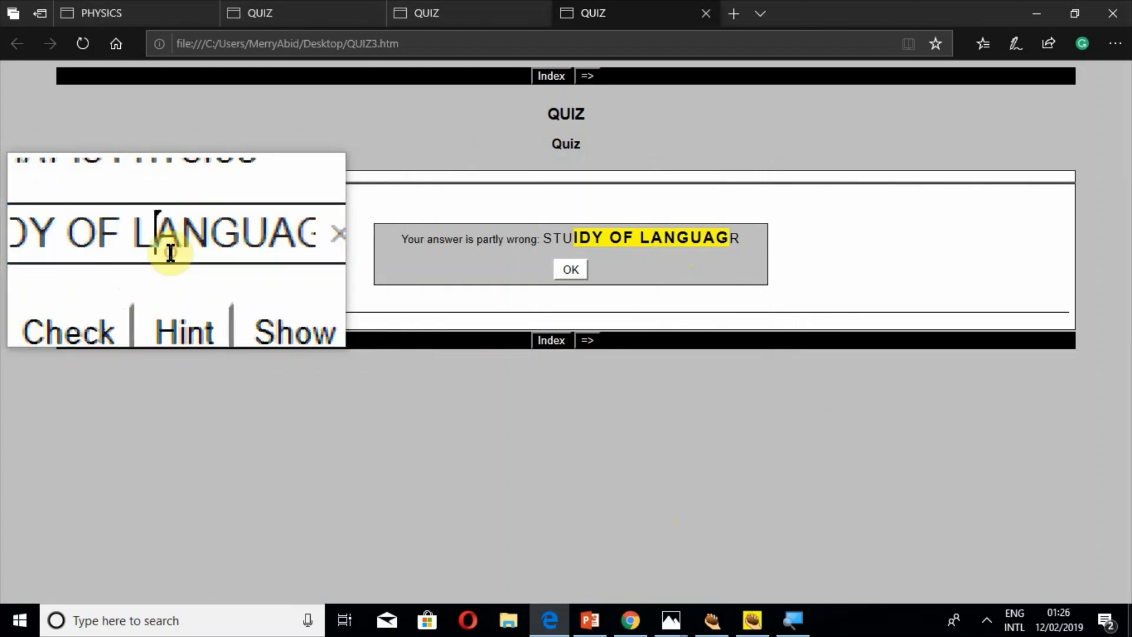
pyautogui.tripleClick(170, 252)
pyautogui.press('BackSpace')
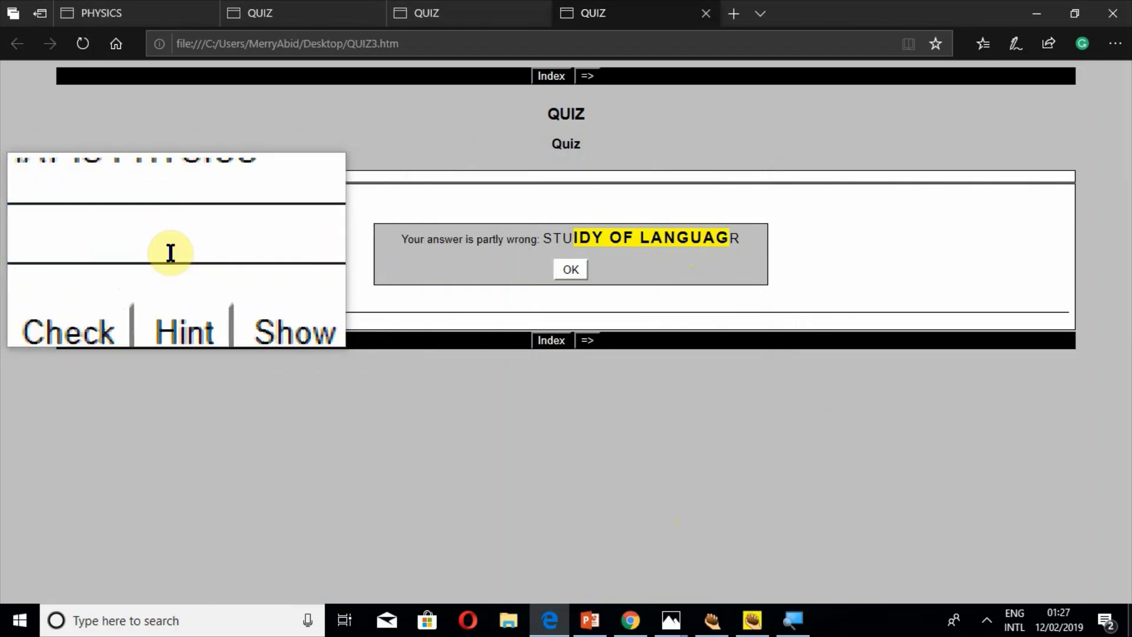
# Check a wrong typed answer and dismiss 'Sorry! Try again' so the question becomes multiple choice
pyautogui.write('H')
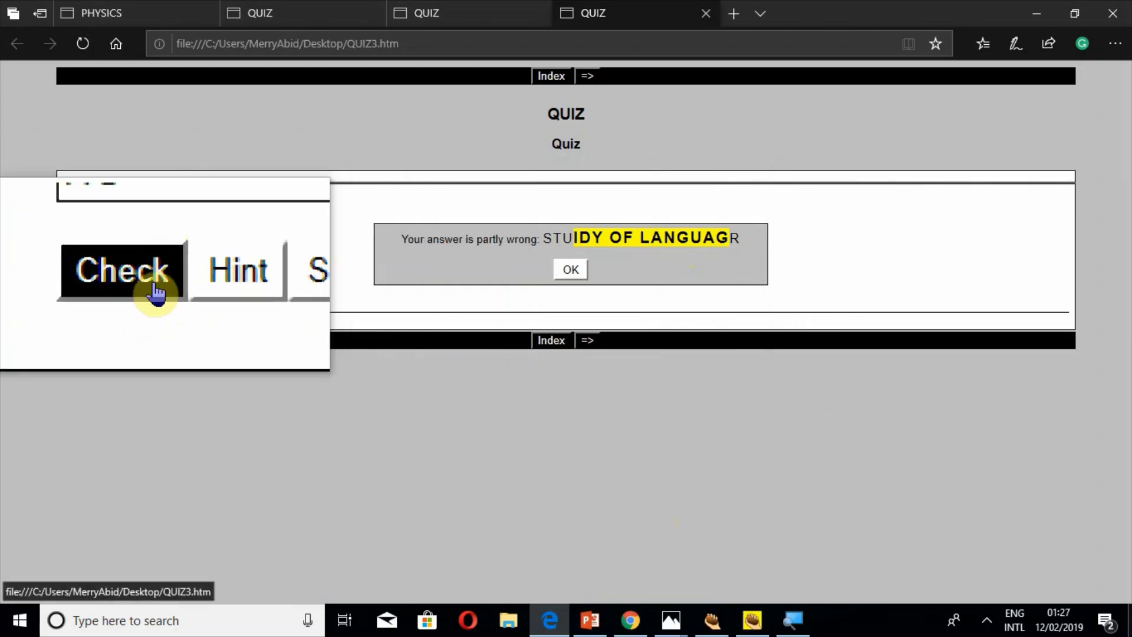
pyautogui.click(152, 291)
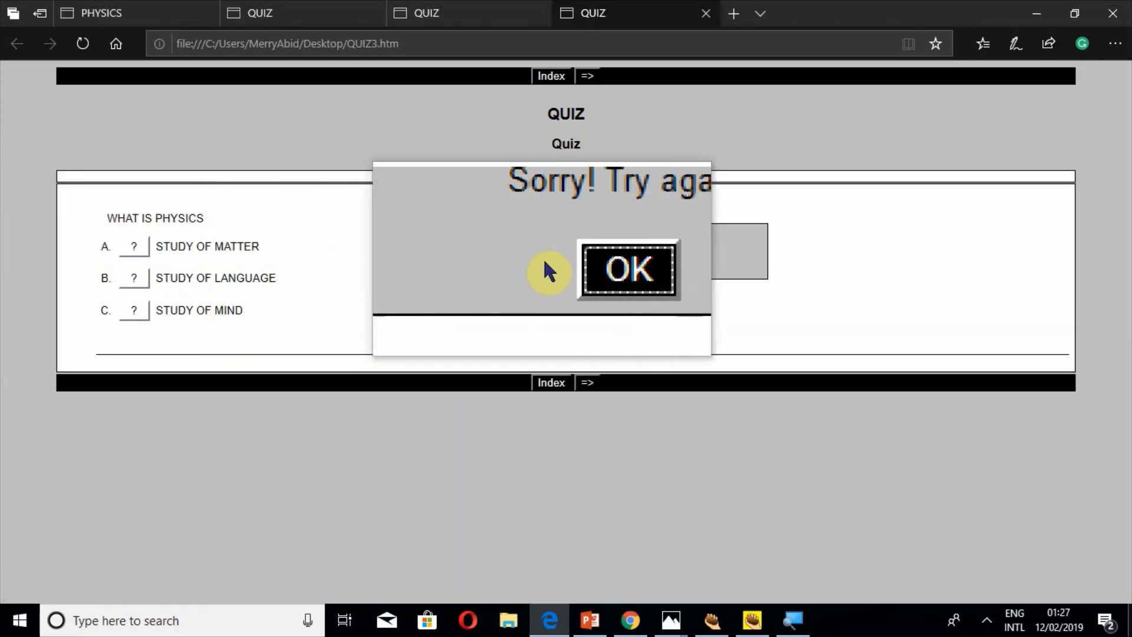
pyautogui.click(569, 266)
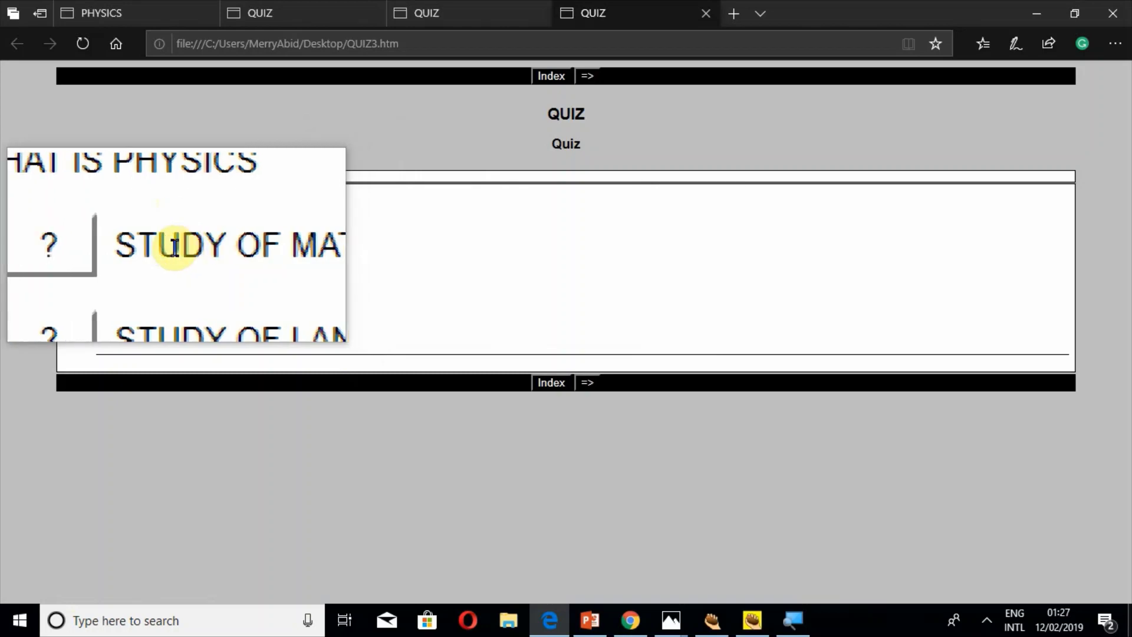
# Pick STUDY OF MATTER correctly, then STUDY OF LANGUAGE, completing the exercise at 31%
pyautogui.click(132, 250)
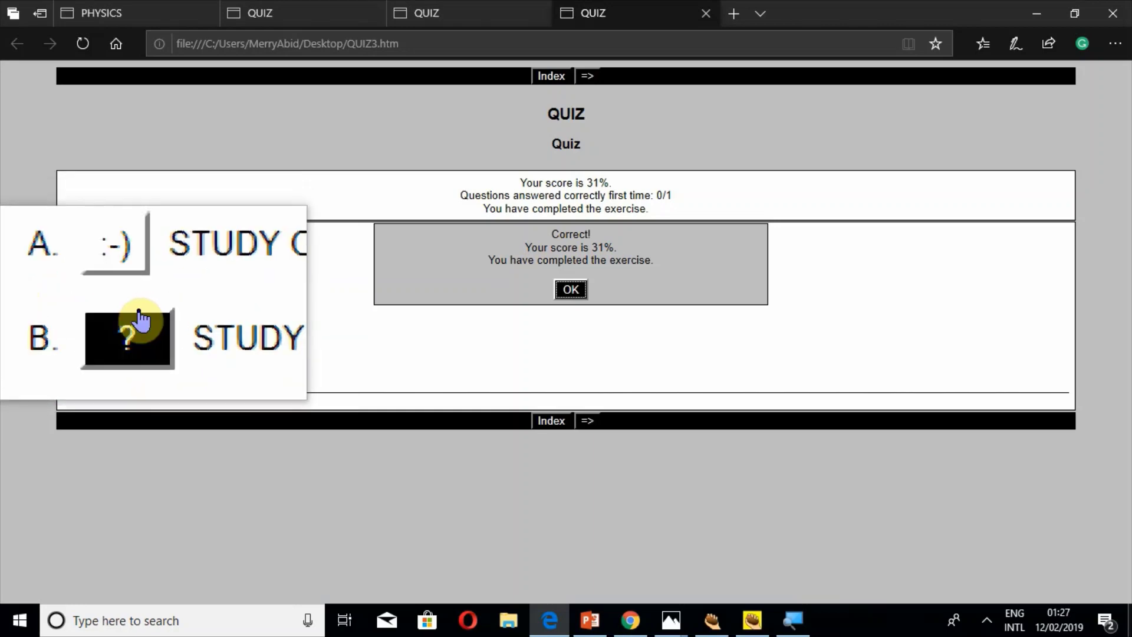
pyautogui.click(139, 318)
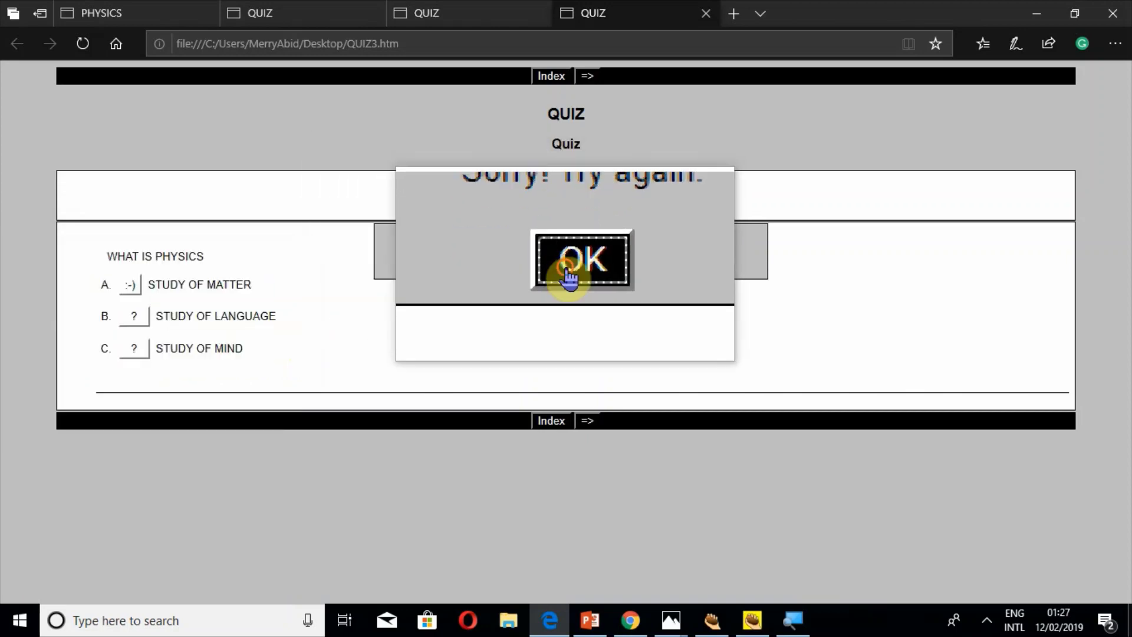
pyautogui.click(566, 265)
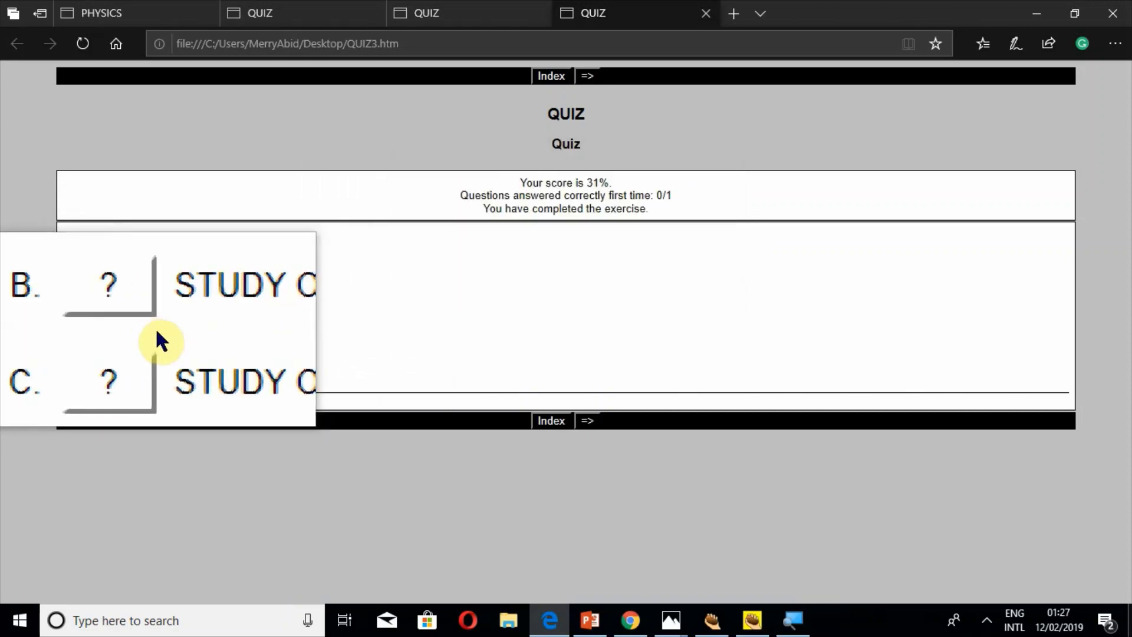
pyautogui.click(751, 622)
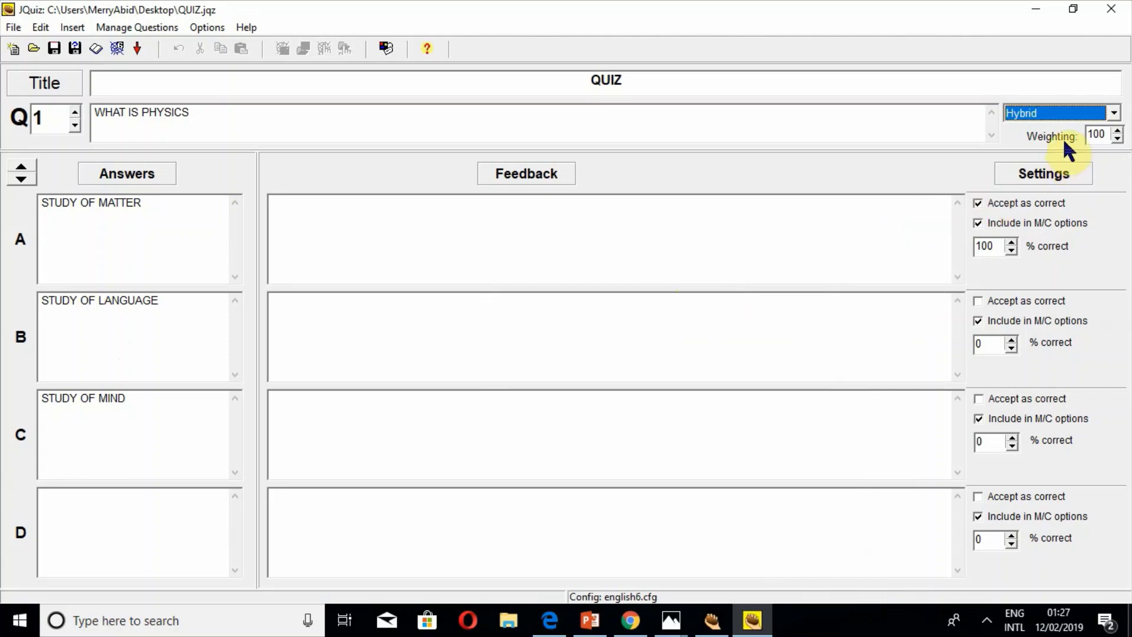
pyautogui.moveTo(1064, 144)
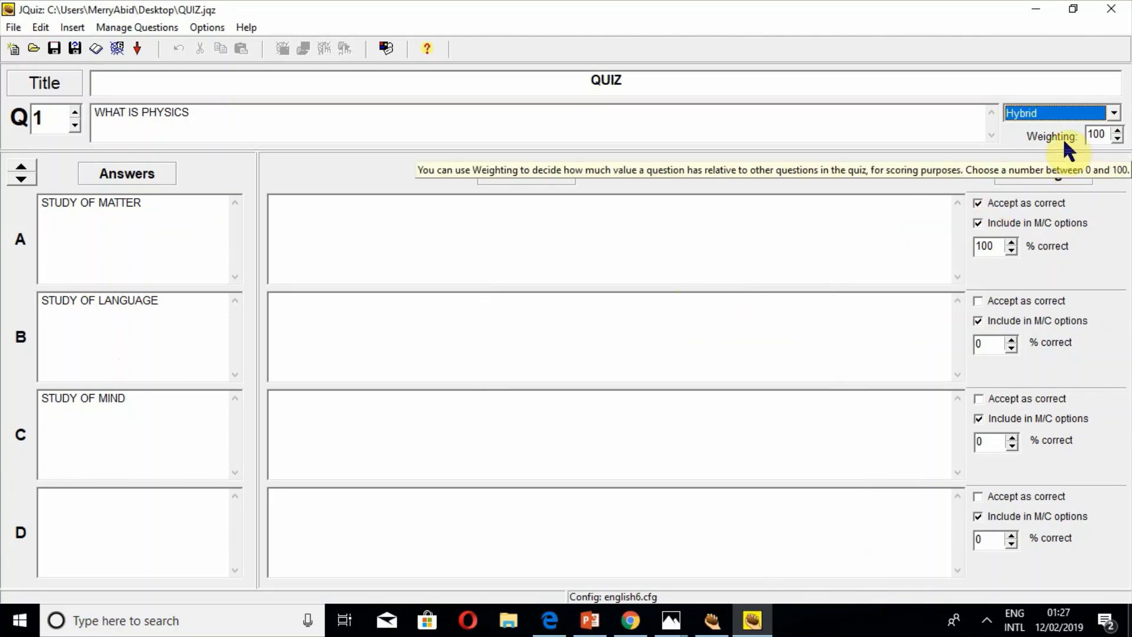